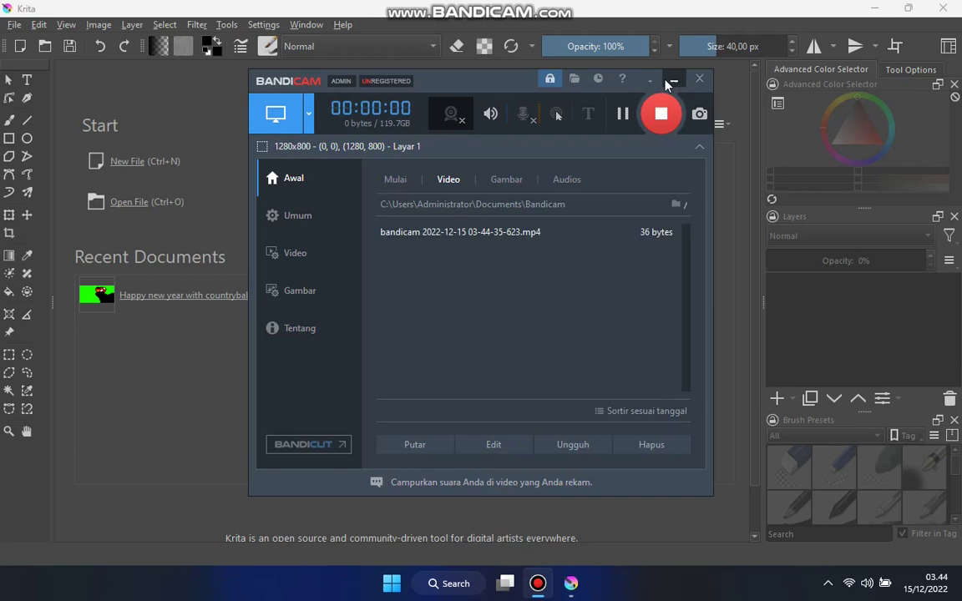
- Create a new 2484 x 1200 document from the Design cinema 16:10 template
left_click(675, 81)
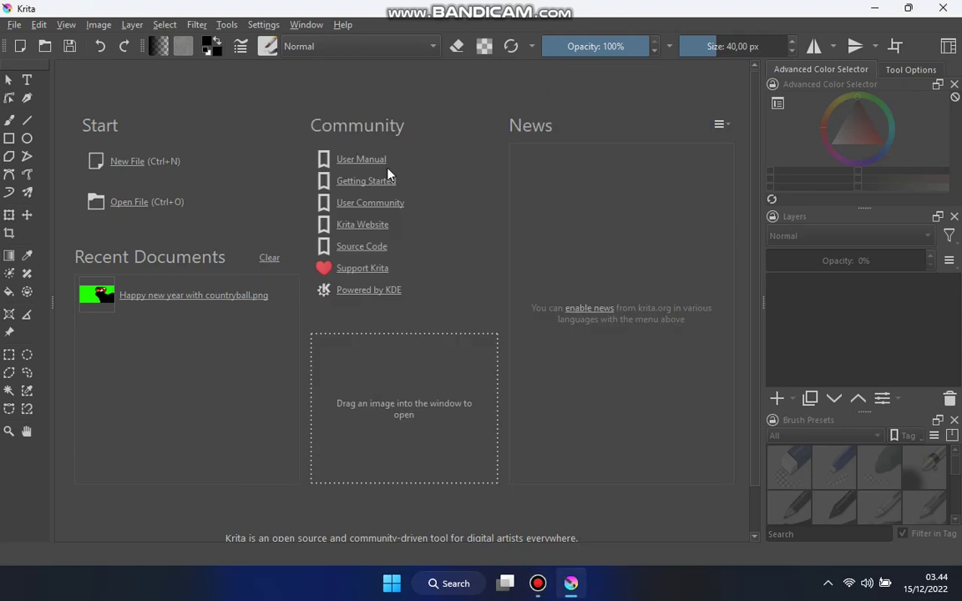
left_click(122, 172)
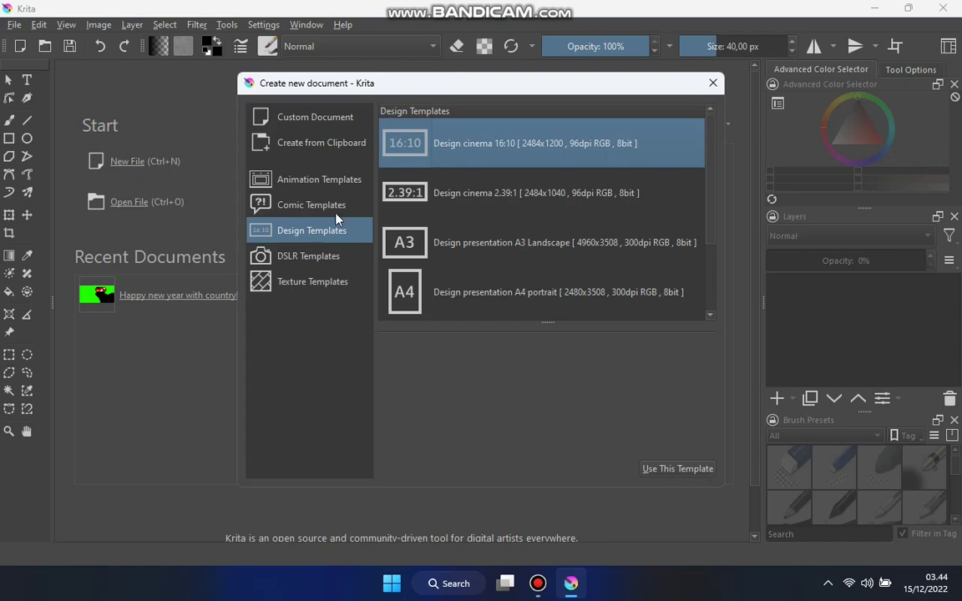
left_click(699, 468)
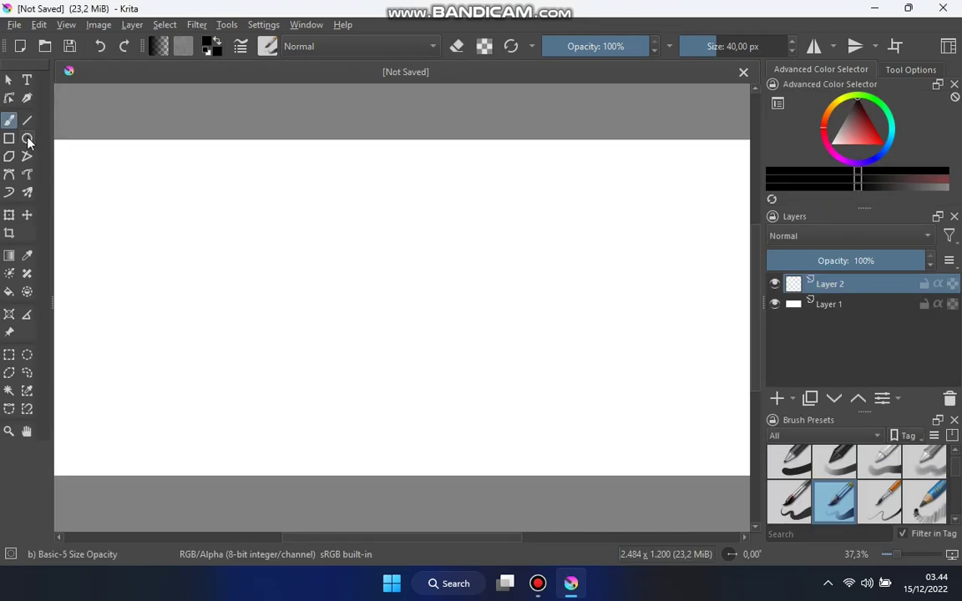
- Draw a thick black circle, about 735 x 698 px, near the canvas centre, redrawing it once
left_click(26, 138)
left_click_drag(236, 173, 505, 438)
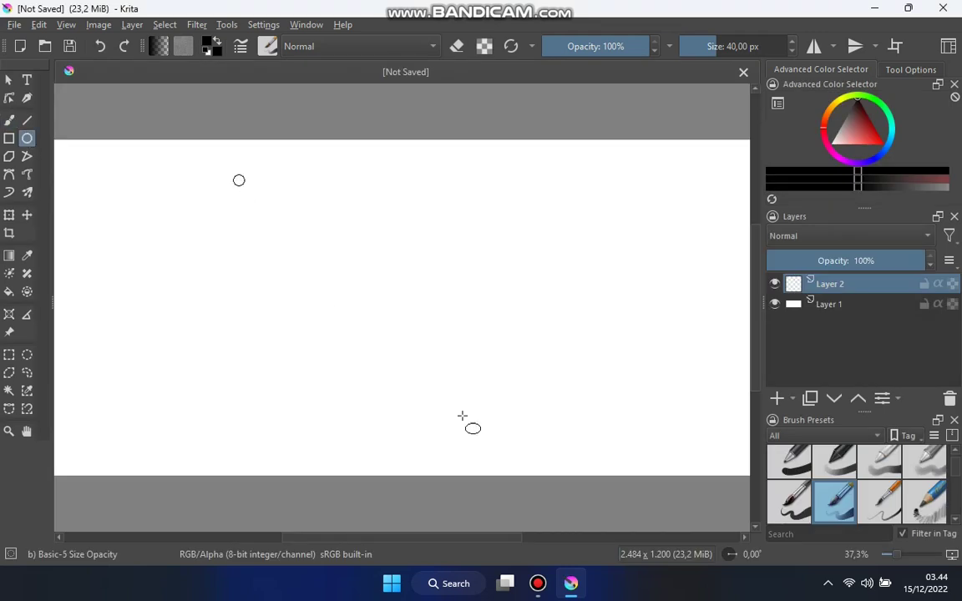
left_click_drag(505, 438, 506, 441)
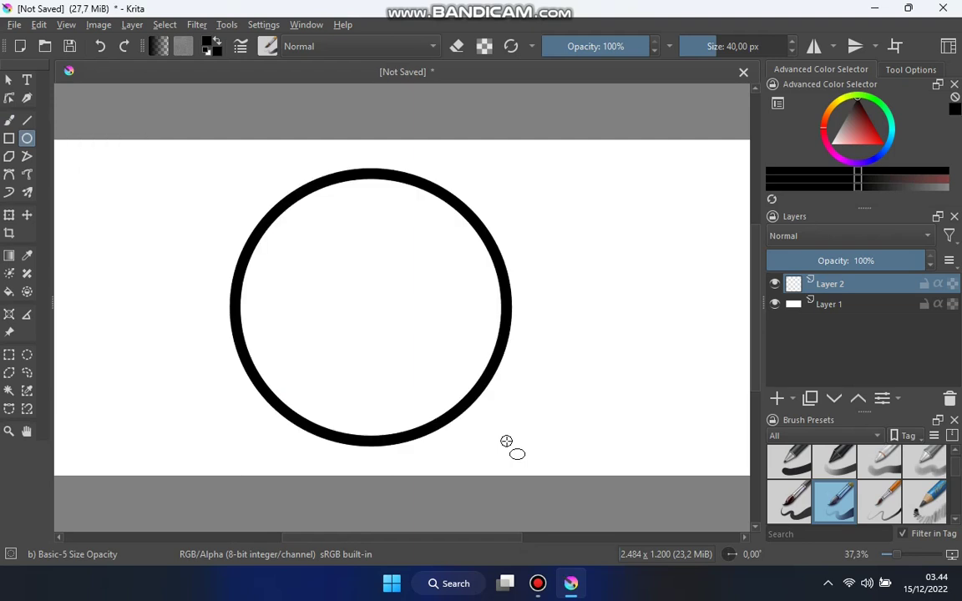
key("ctrl+z")
left_click_drag(314, 266, 512, 451)
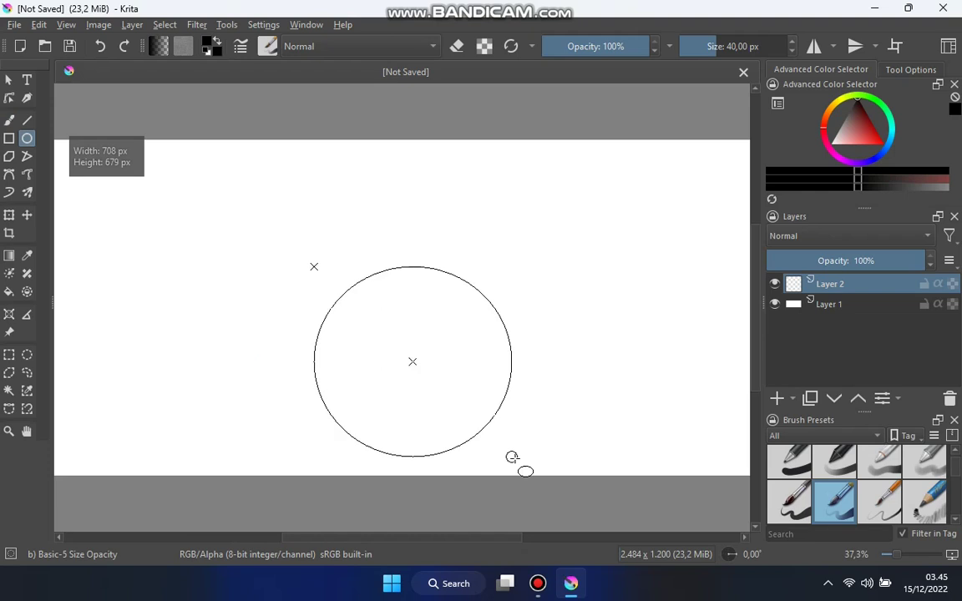
mouse_move(512, 451)
left_mouse_down()
mouse_move(512, 465)
mouse_move(520, 462)
left_mouse_up()
scroll(381, 305, "down", 1)
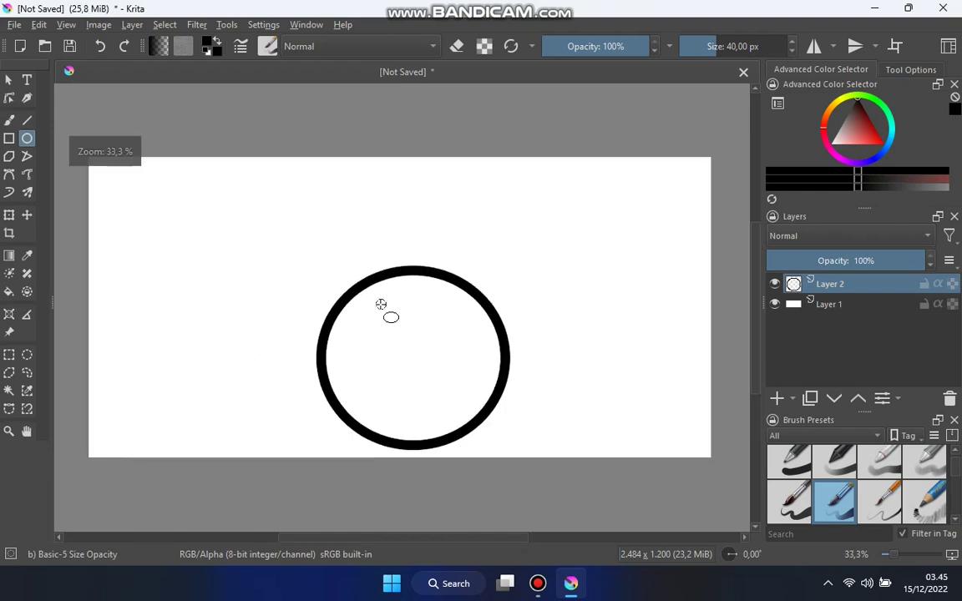
scroll(385, 302, "up", 2)
scroll(387, 301, "up", 2)
scroll(418, 459, "down", 3)
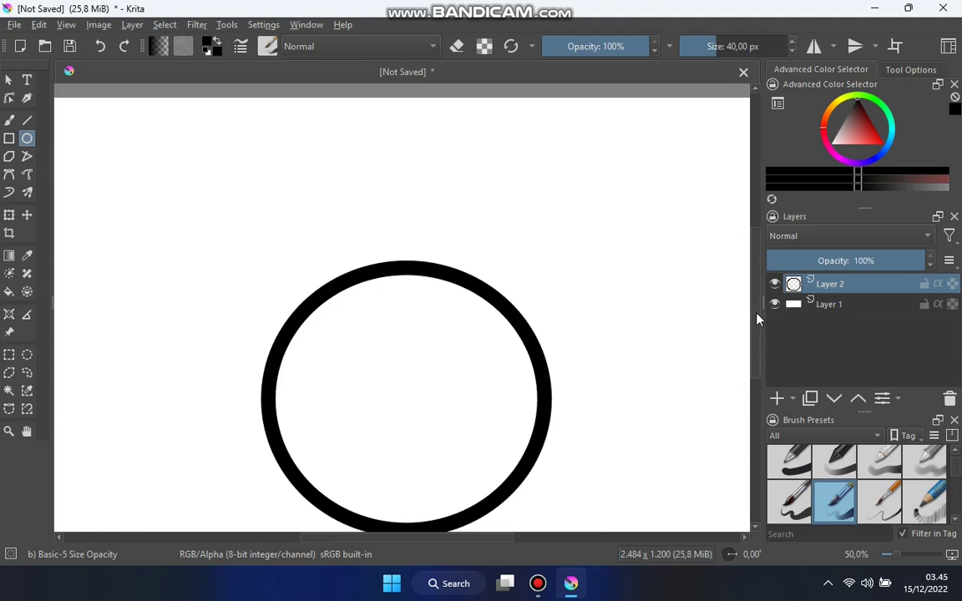
scroll(758, 326, "down", 2)
scroll(533, 361, "up", 2)
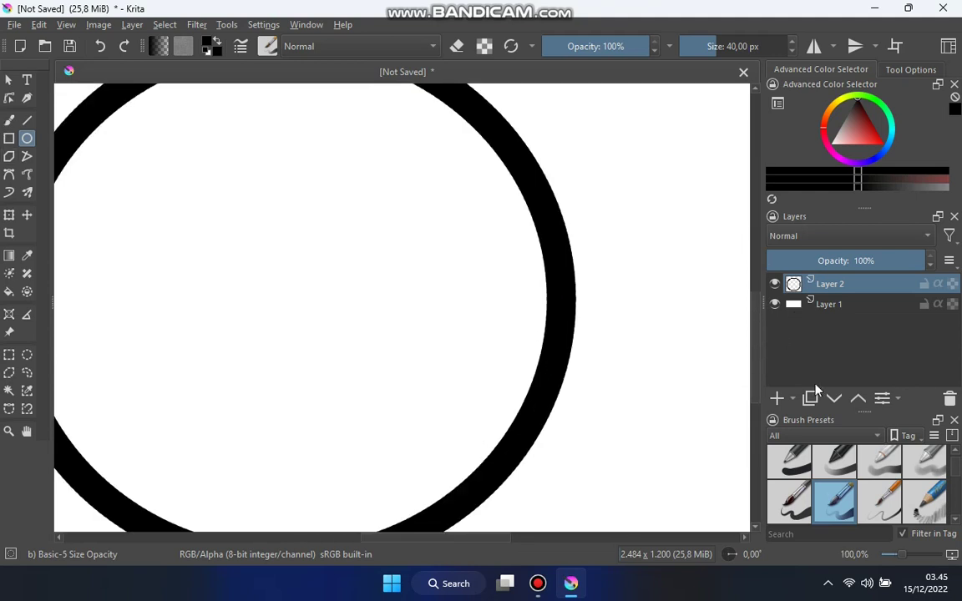
- Add a new layer and draw a red circle inside the black outline
left_click(780, 399)
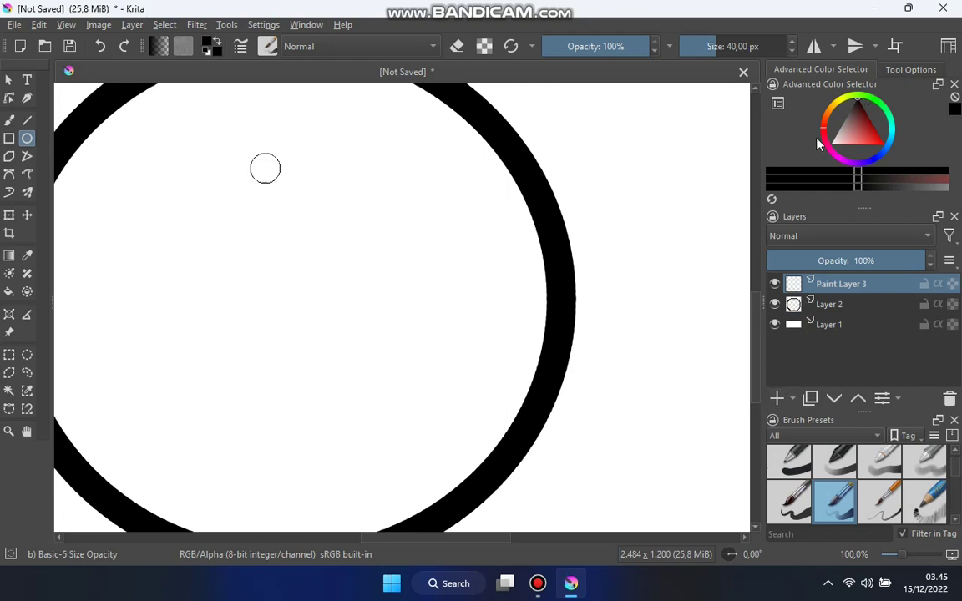
left_click(883, 143)
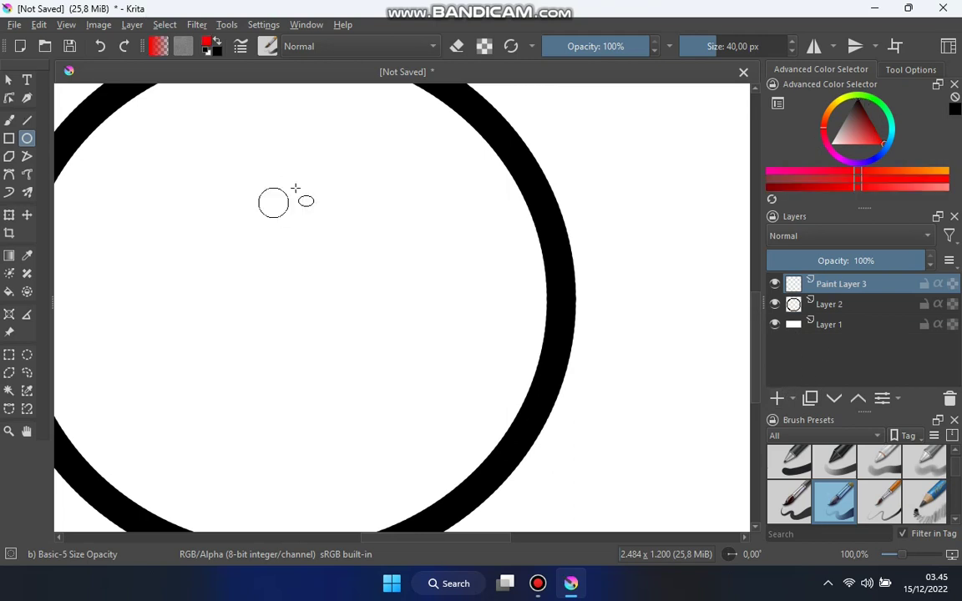
left_click_drag(236, 192, 379, 371)
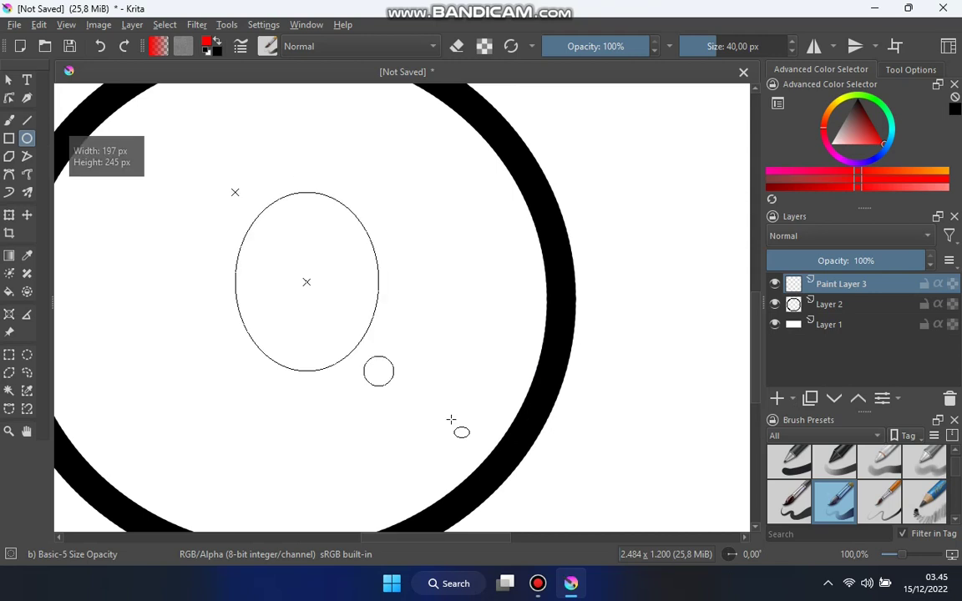
left_click_drag(451, 421, 466, 429)
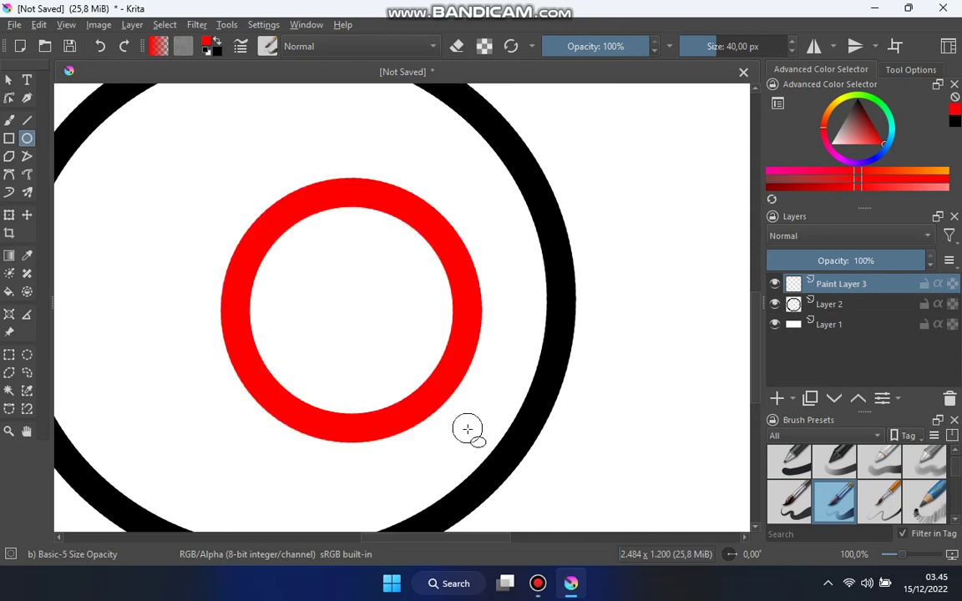
- Fill the red circle solid and brush over the faint line inside it
left_click(9, 291)
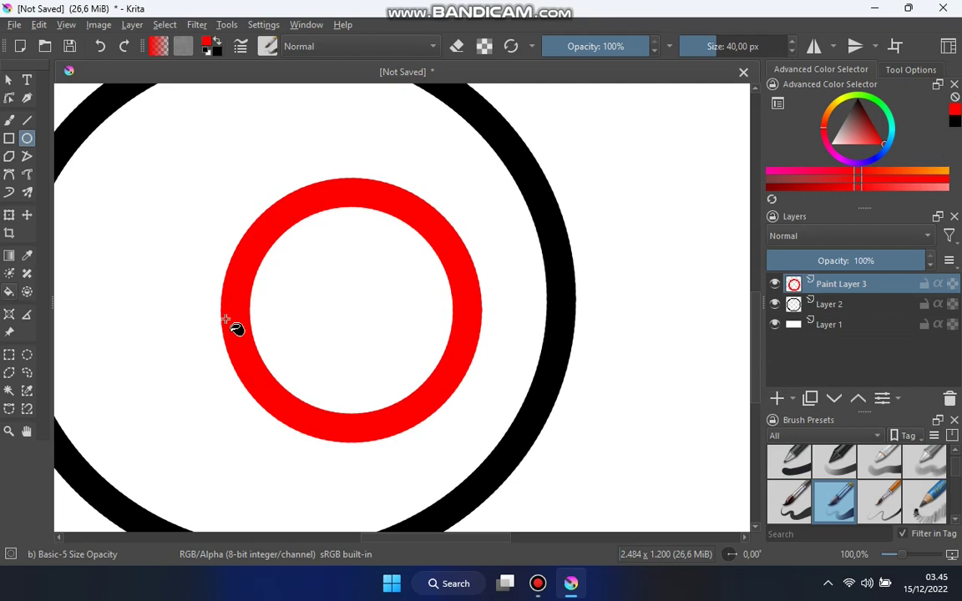
left_click(294, 337)
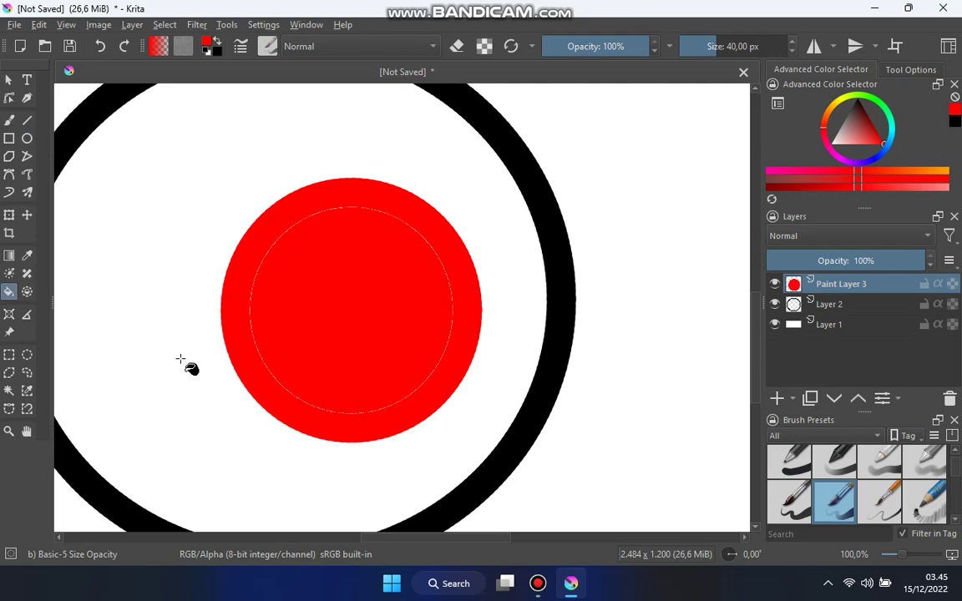
left_click(10, 120)
mouse_move(333, 218)
left_mouse_down()
mouse_move(251, 275)
mouse_move(228, 330)
mouse_move(274, 384)
mouse_move(369, 412)
mouse_move(436, 358)
mouse_move(447, 311)
mouse_move(377, 210)
left_mouse_up()
- Zoom around to check the red disc is evenly solid, then select Layer 2
scroll(368, 242, "down", 2)
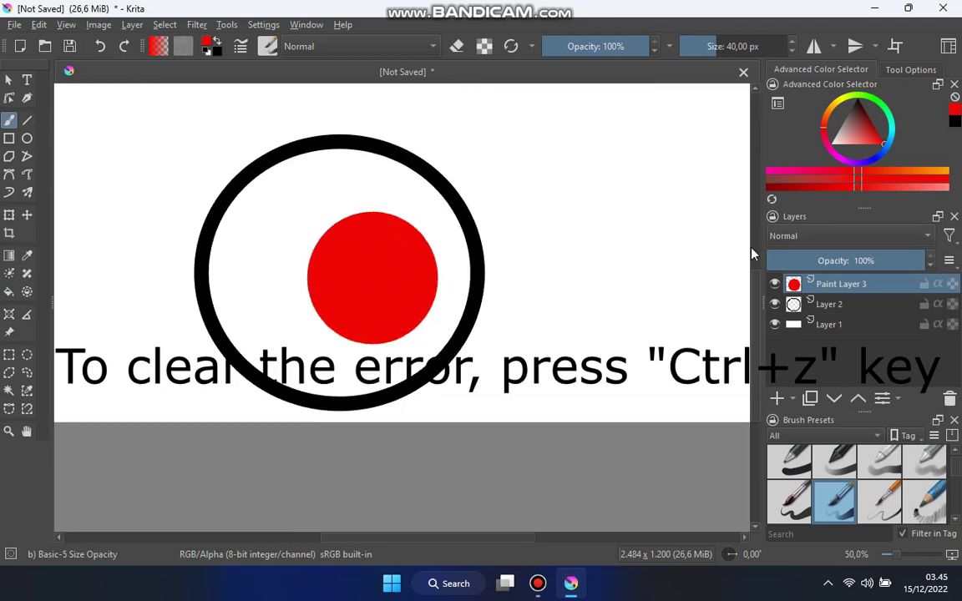
scroll(758, 250, "up", 5)
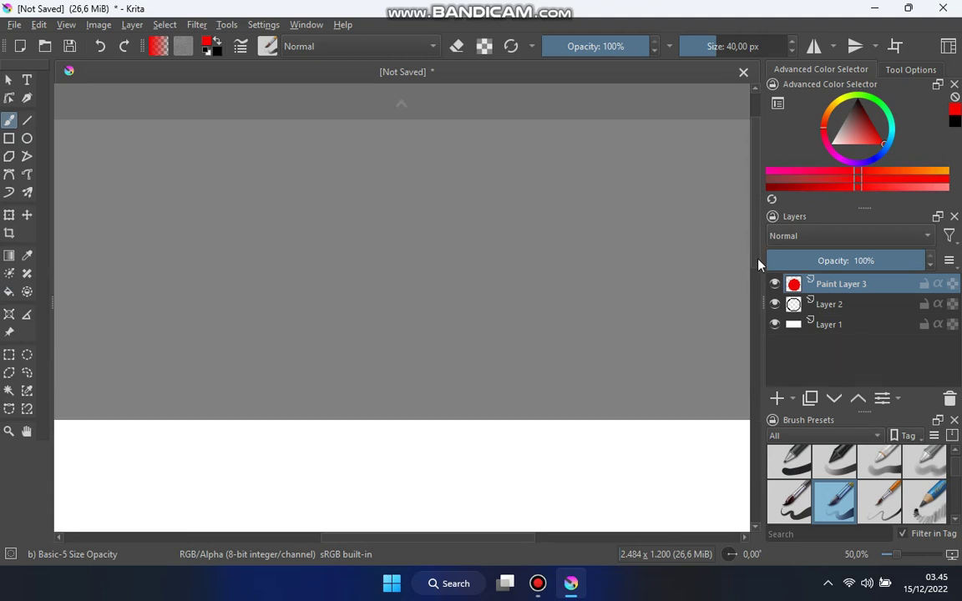
scroll(746, 351, "down", 2)
scroll(743, 393, "down", 3)
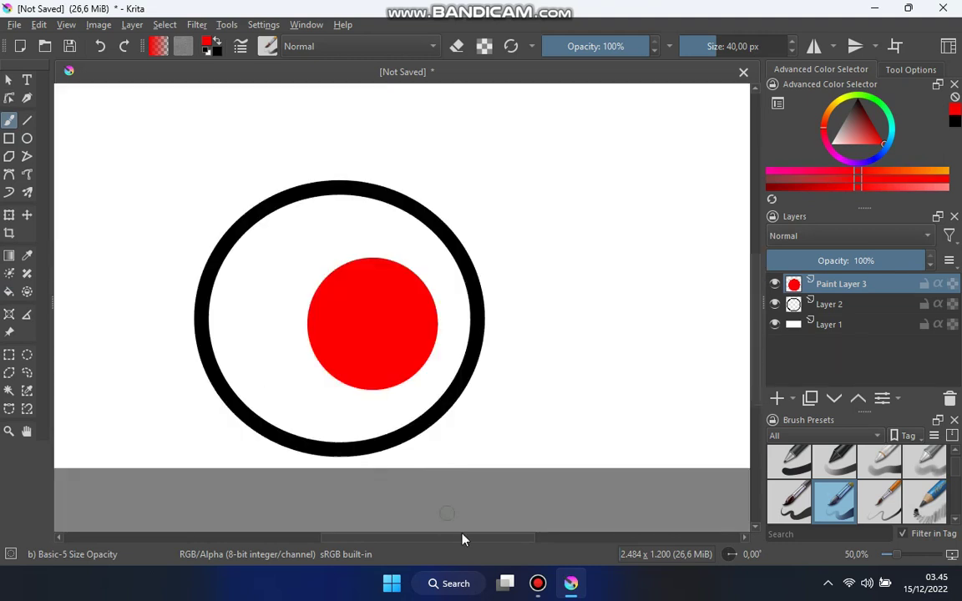
scroll(244, 192, "up", 1)
scroll(307, 249, "up", 2)
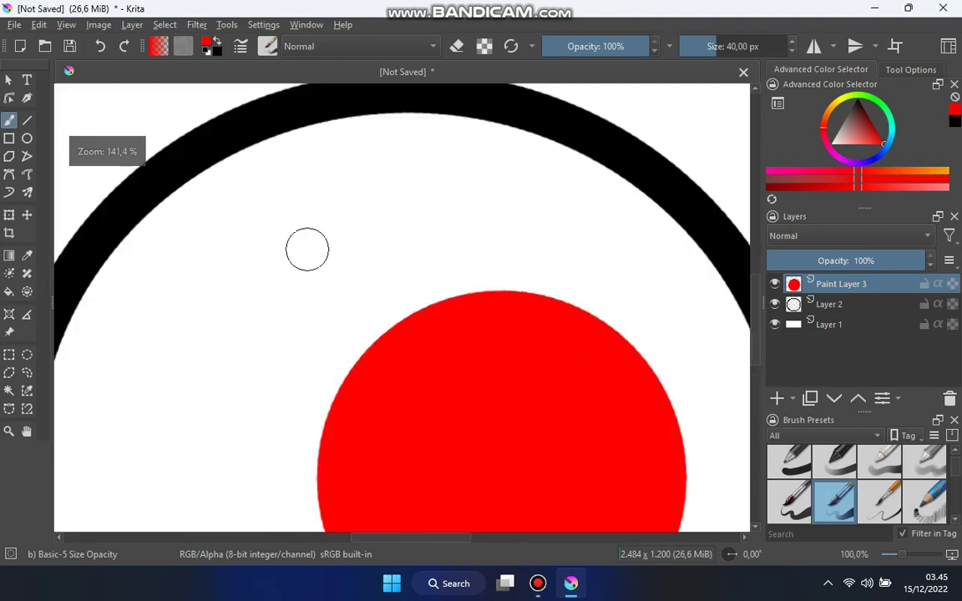
scroll(692, 307, "up", 1)
left_click_drag(758, 309, 750, 272)
scroll(567, 421, "down", 1)
scroll(550, 421, "down", 3)
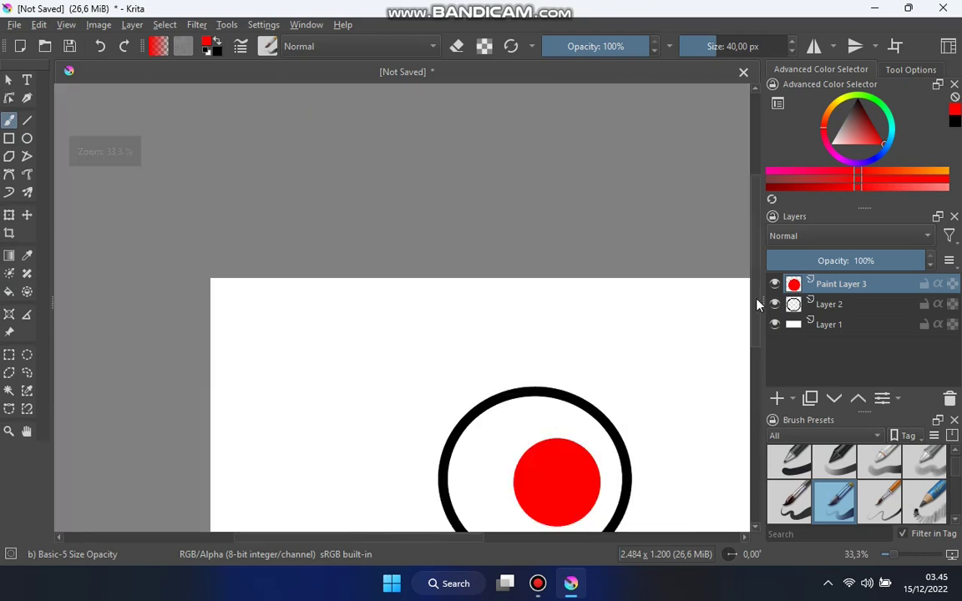
left_click_drag(758, 304, 750, 326)
left_click(791, 313)
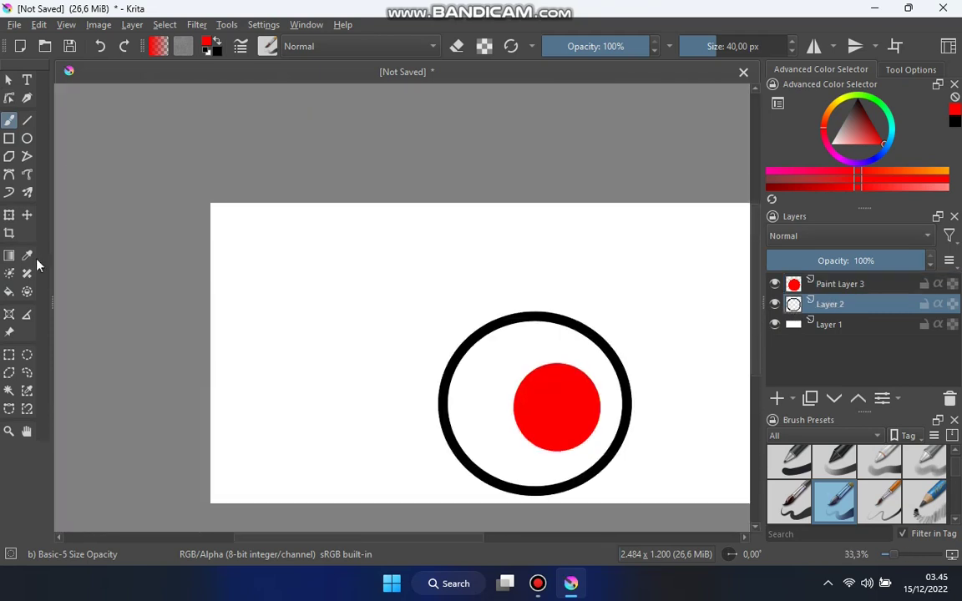
- Stretch the black circle slightly taller with the Transform tool
left_click(9, 354)
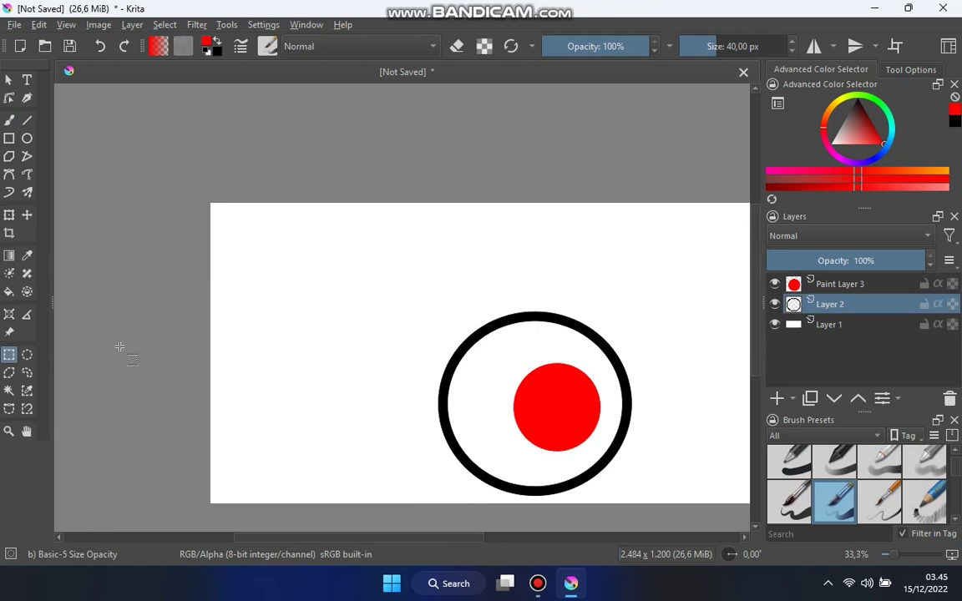
left_click(9, 215)
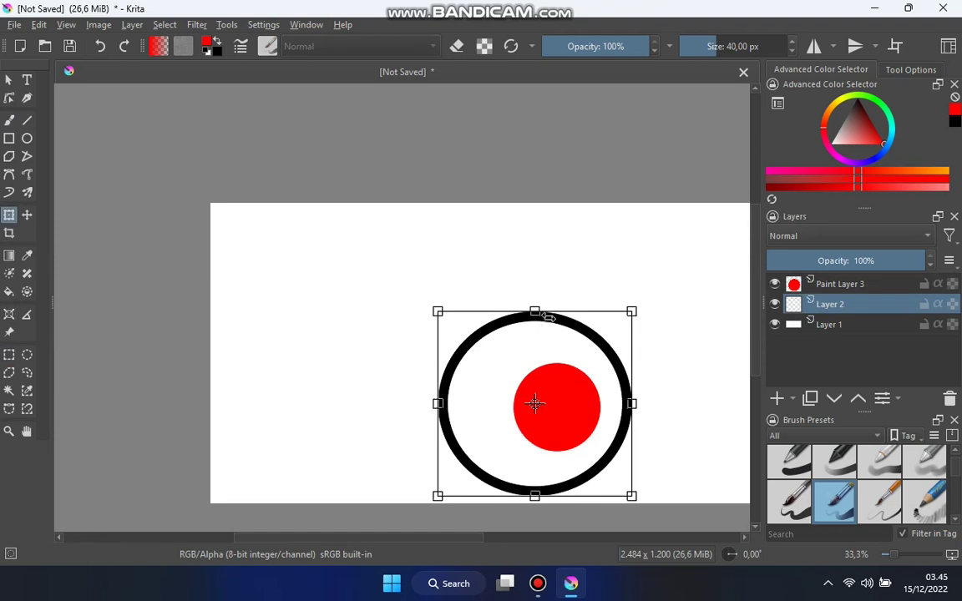
left_click_drag(535, 311, 535, 307)
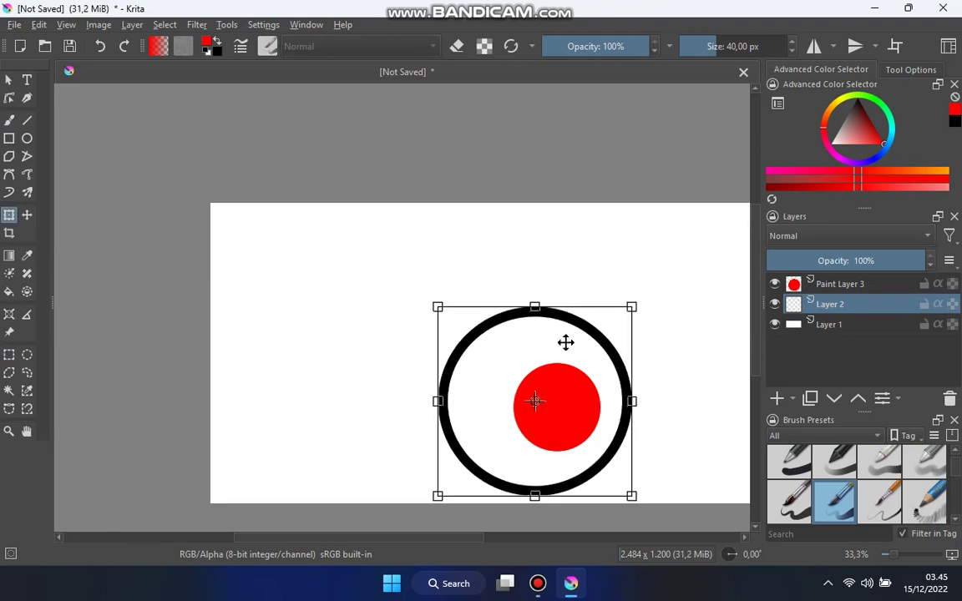
left_click(8, 121)
- Add a new empty Paint Layer 4 to the layer stack
scroll(507, 493, "up", 2)
scroll(615, 408, "up", 1)
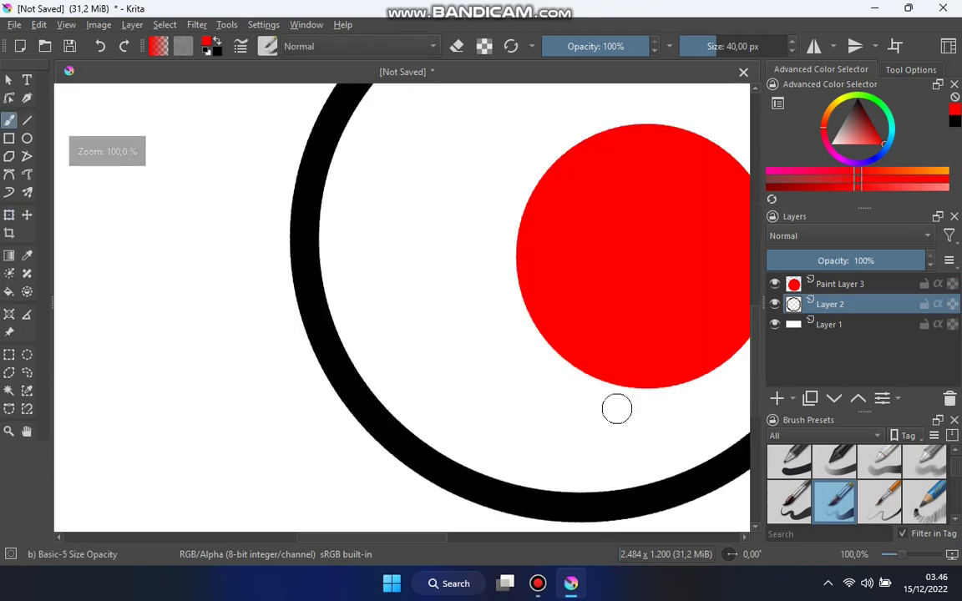
scroll(606, 396, "down", 2)
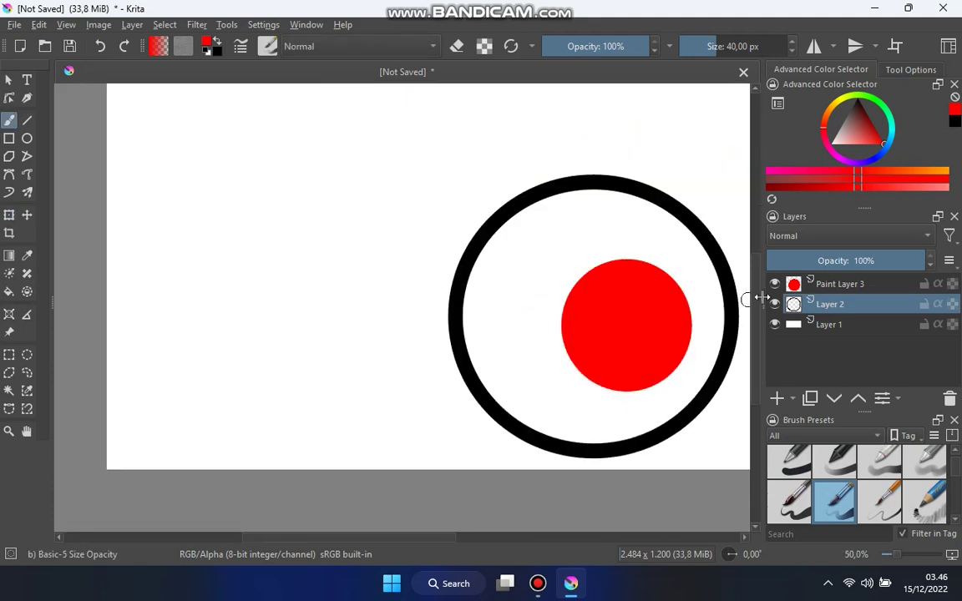
scroll(760, 268, "up", 2)
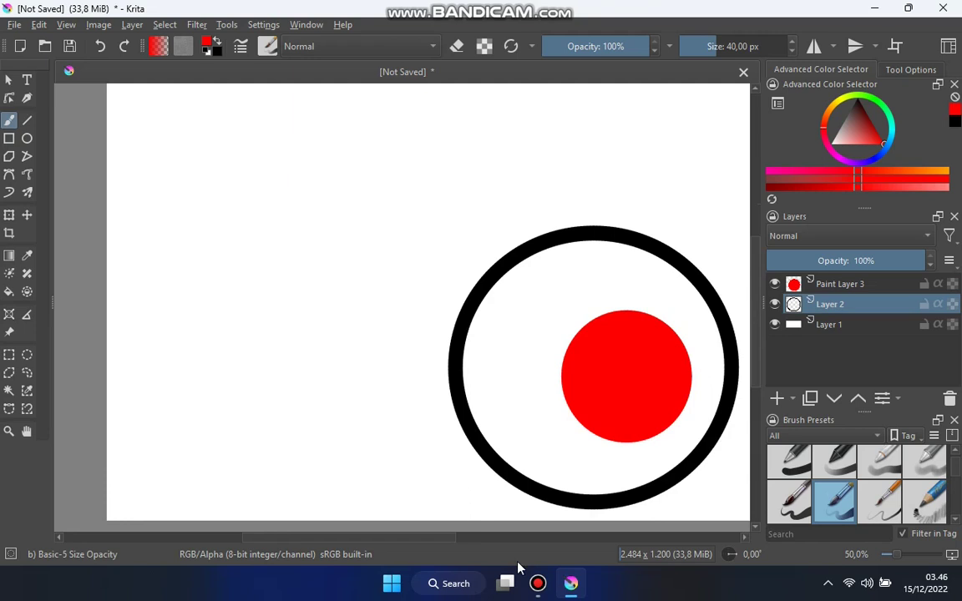
scroll(471, 258, "up", 1)
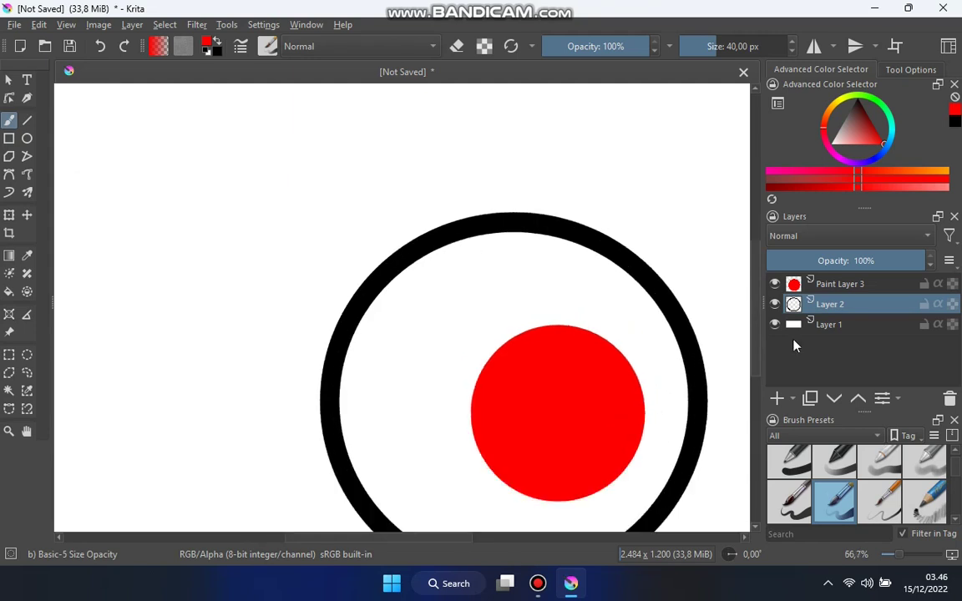
left_click(777, 398)
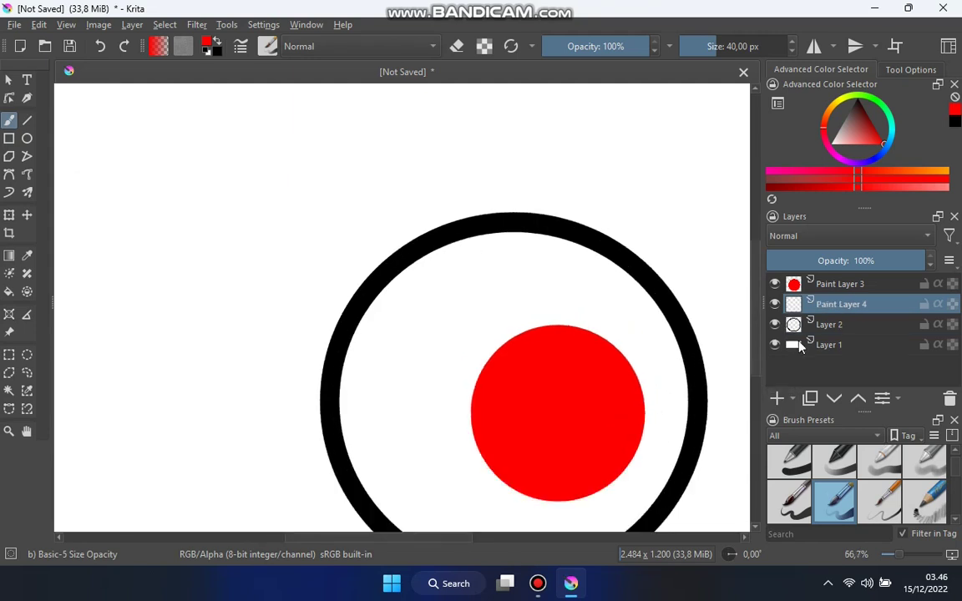
left_click_drag(793, 304, 794, 364)
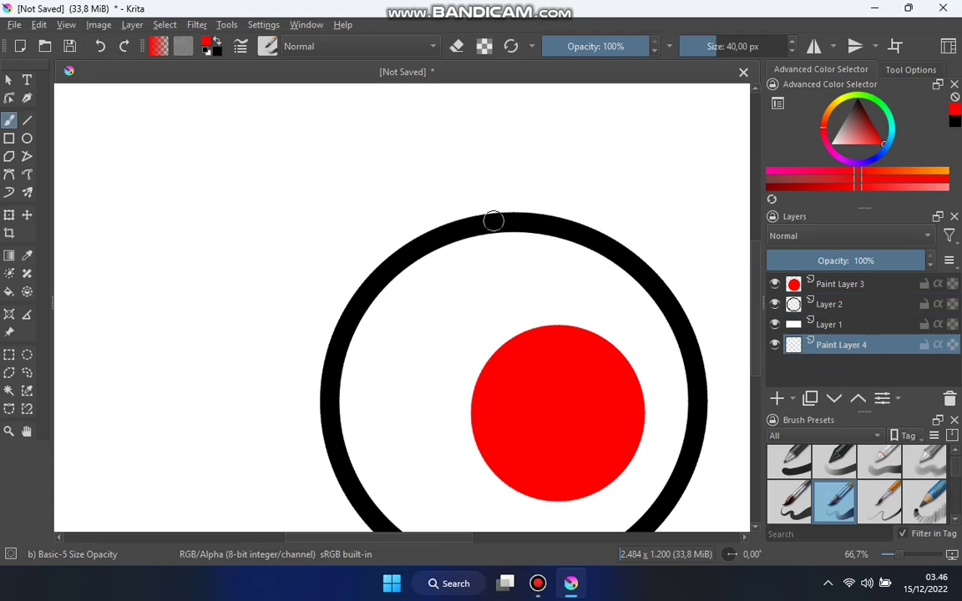
left_click_drag(477, 222, 440, 191)
left_click_drag(854, 148, 836, 147)
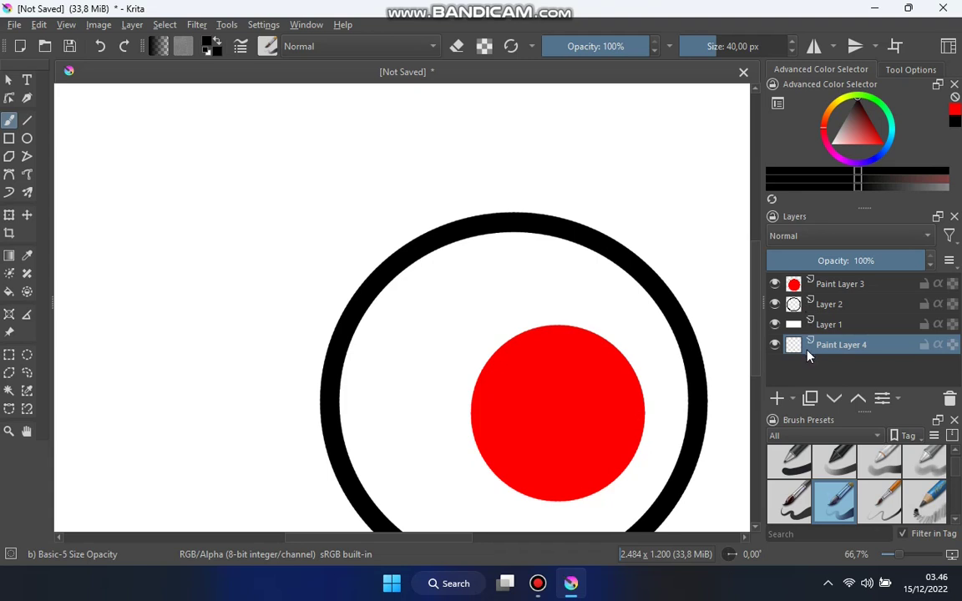
left_click_drag(793, 348, 789, 280)
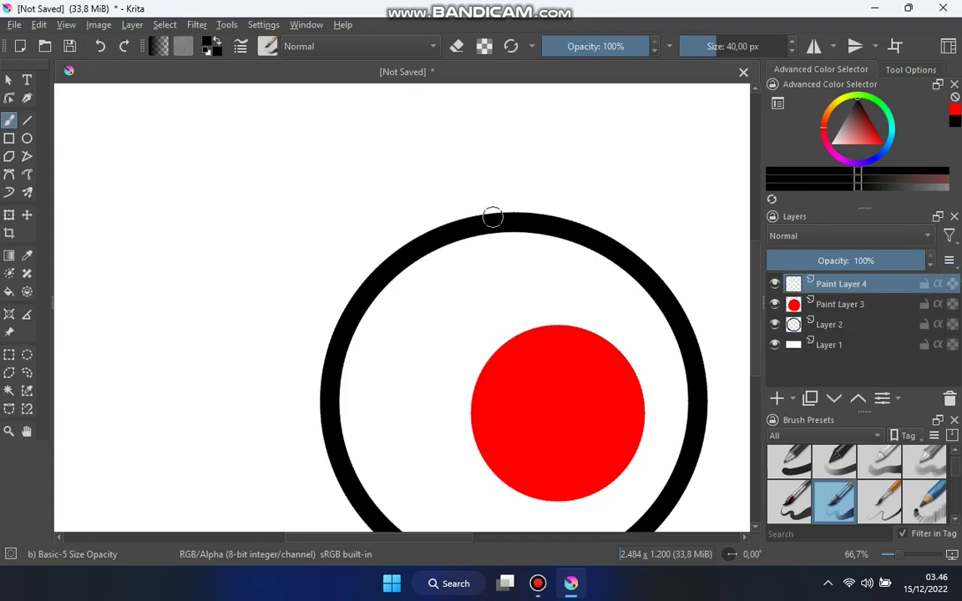
left_click_drag(500, 213, 423, 115)
key("ctrl+z")
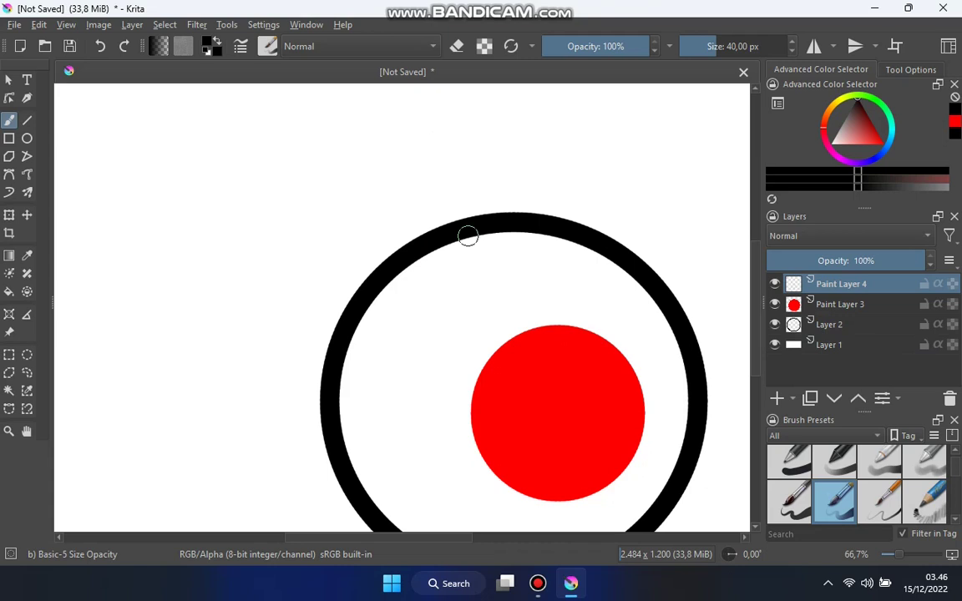
left_click(28, 120)
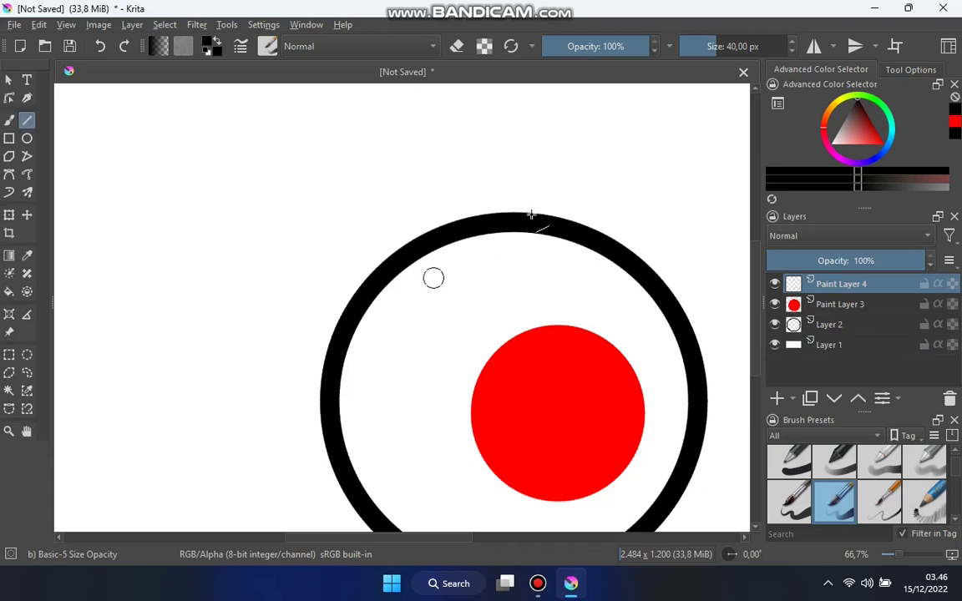
- Draw the ear's first straight edge up-left from the circle and hook its tip
mouse_move(509, 213)
left_mouse_down()
mouse_move(377, 81)
mouse_move(340, 124)
left_mouse_up()
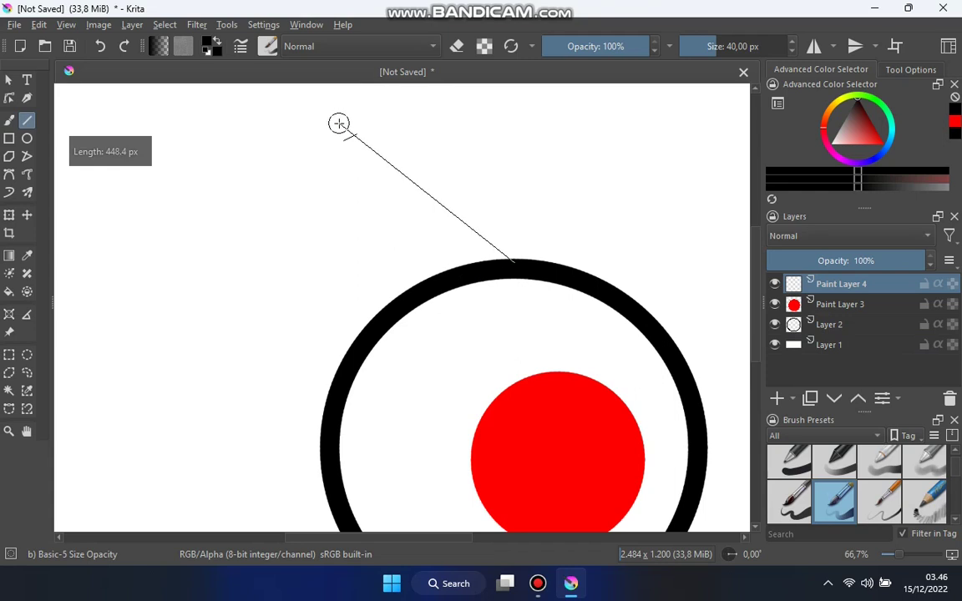
left_click_drag(340, 123, 339, 124)
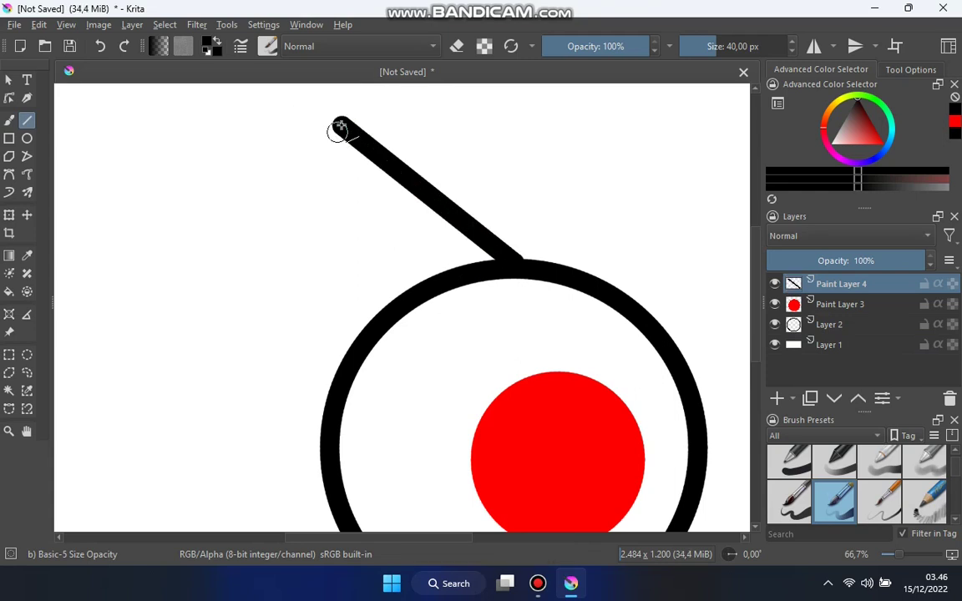
left_click_drag(341, 126, 318, 133)
left_click(8, 119)
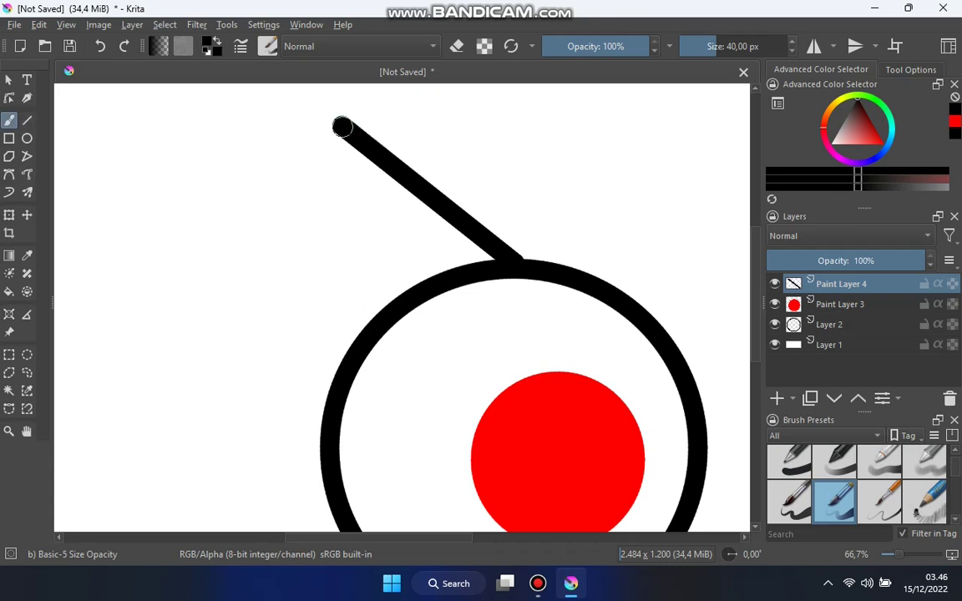
mouse_move(342, 126)
left_mouse_down()
mouse_move(333, 118)
mouse_move(296, 123)
left_mouse_up()
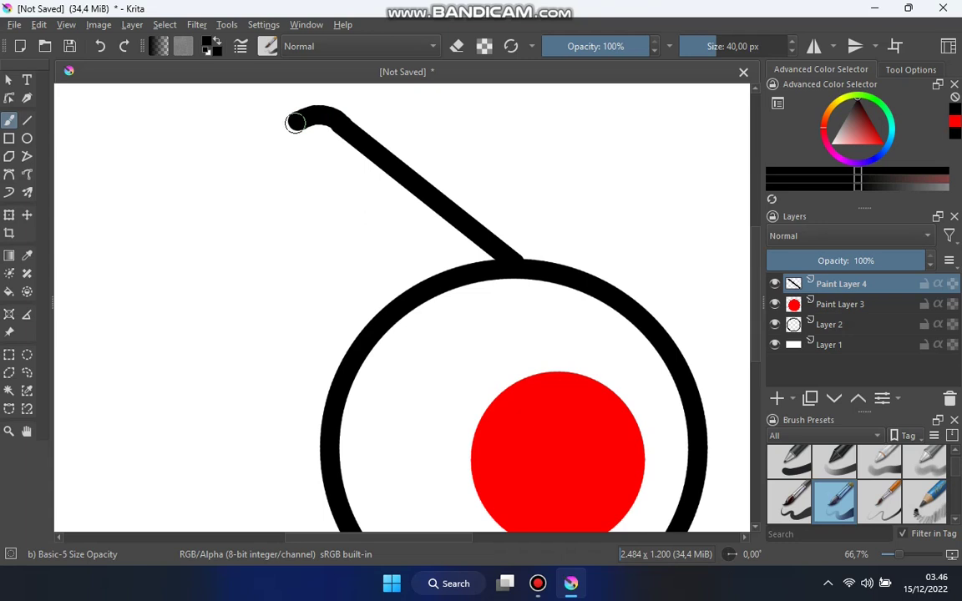
left_click_drag(296, 123, 288, 144)
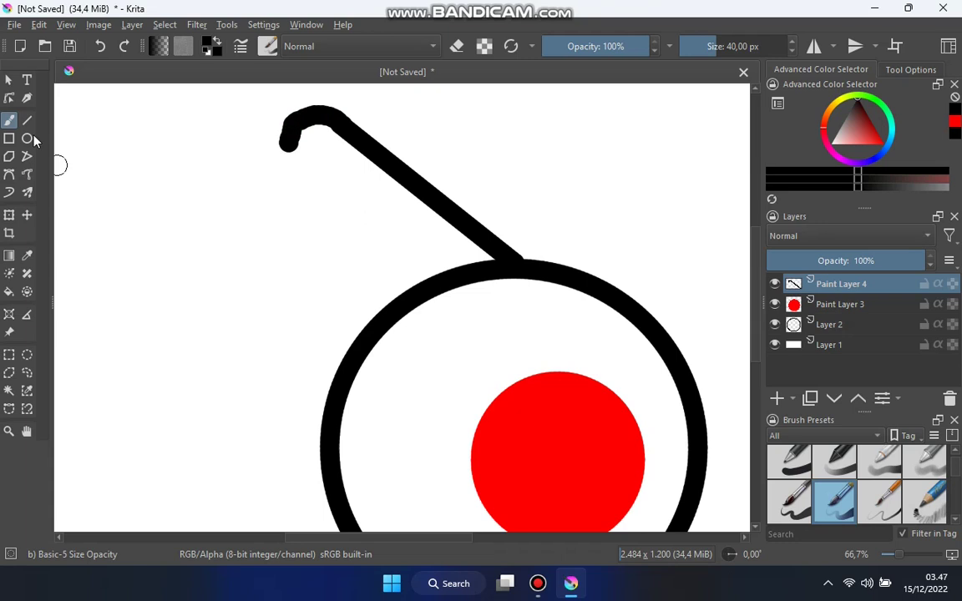
- Draw the ear's second straight edge down to the circle's left side
left_click(26, 120)
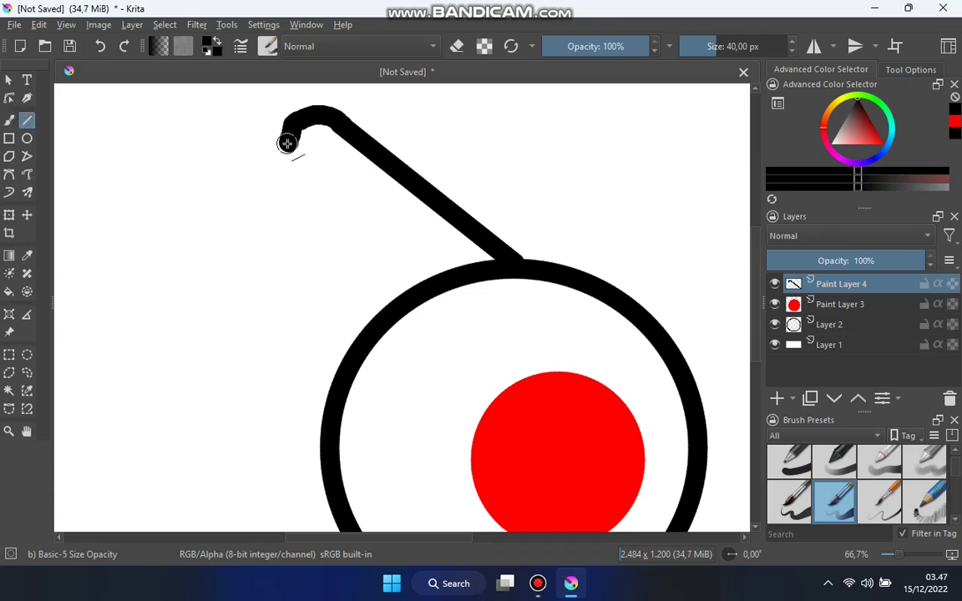
mouse_move(287, 142)
left_mouse_down()
mouse_move(312, 430)
mouse_move(338, 357)
mouse_move(329, 382)
left_mouse_up()
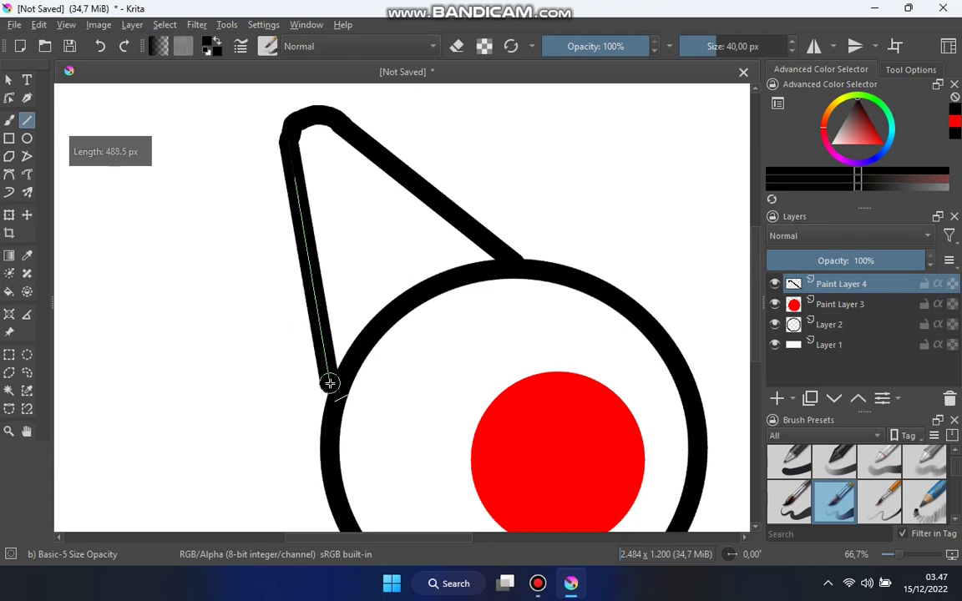
scroll(644, 273, "down", 3)
scroll(664, 306, "down", 1)
scroll(665, 306, "up", 2)
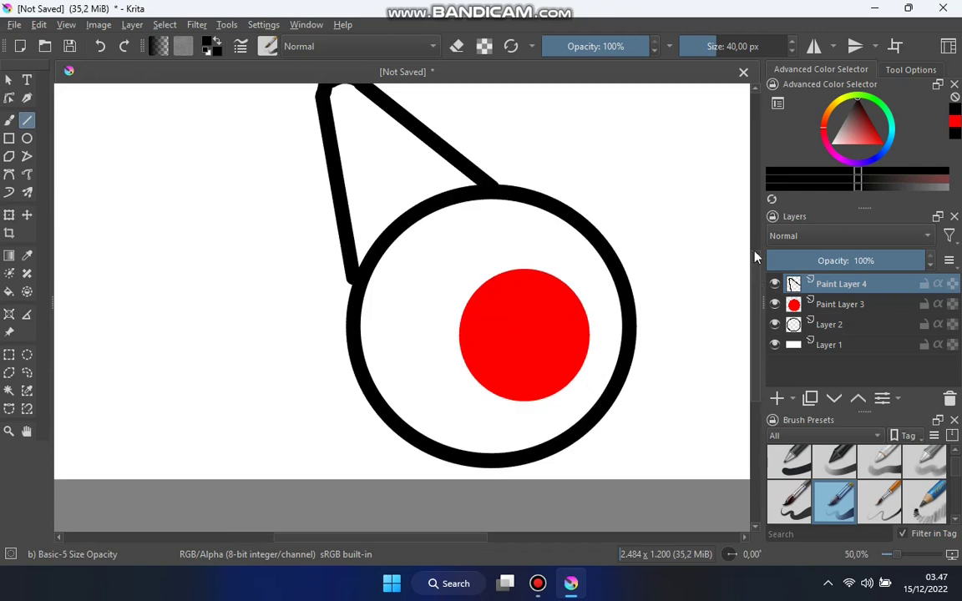
scroll(754, 270, "up", 3)
left_click(8, 215)
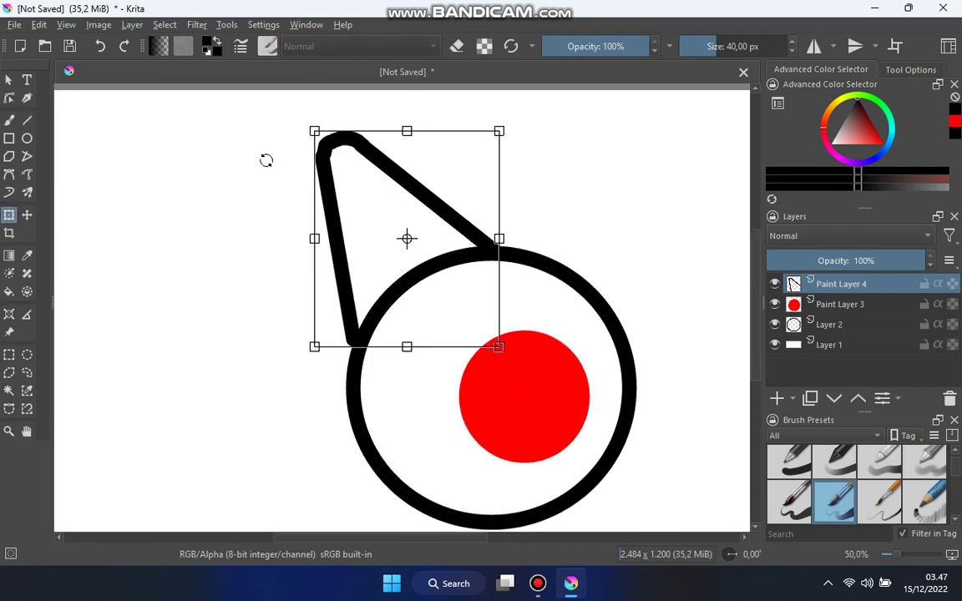
- Squash the ear outline vertically and stretch it much wider to the left
left_click_drag(407, 131, 406, 170)
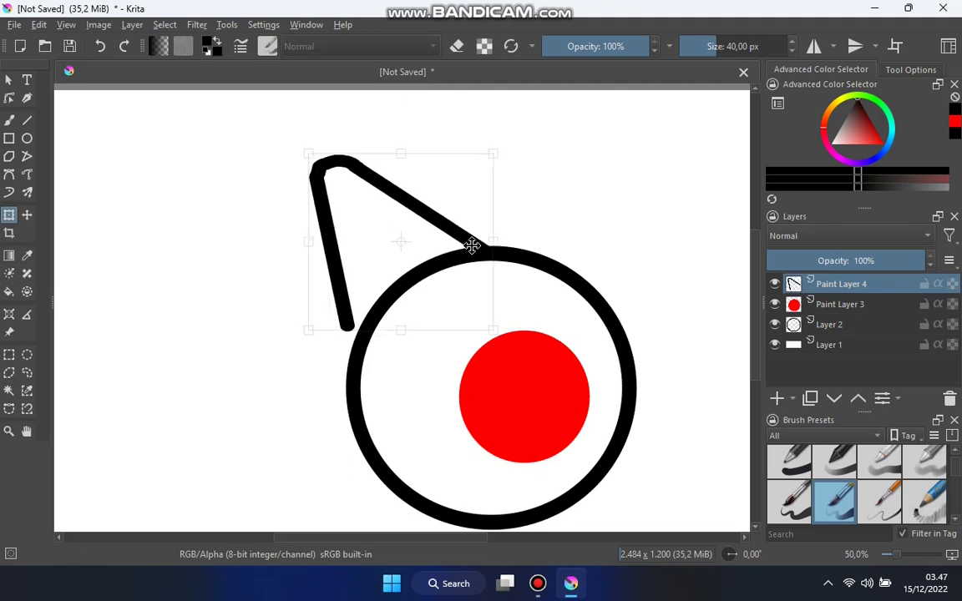
left_click_drag(452, 255, 470, 245)
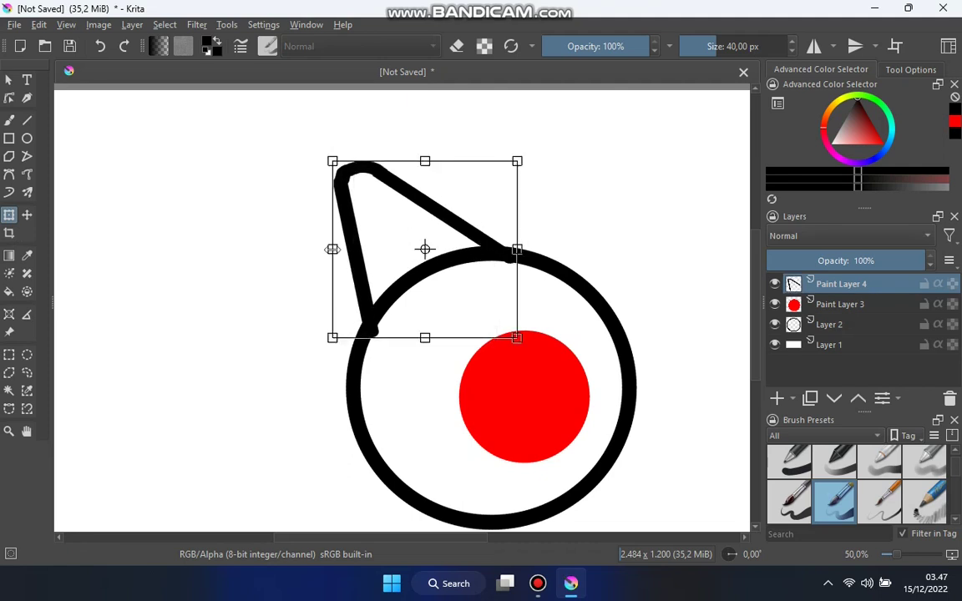
left_click_drag(333, 249, 321, 250)
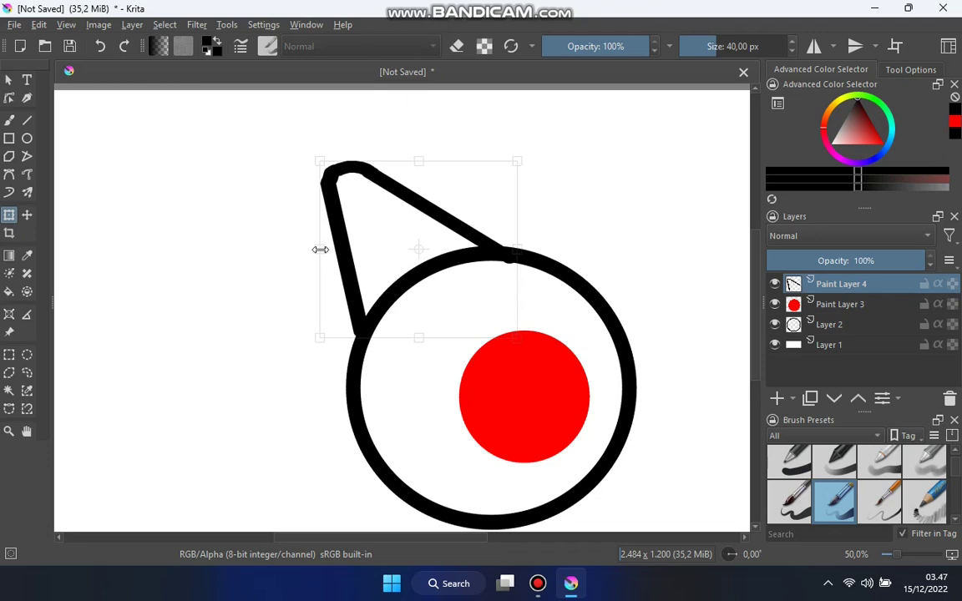
left_click_drag(321, 250, 305, 250)
left_click_drag(458, 247, 440, 251)
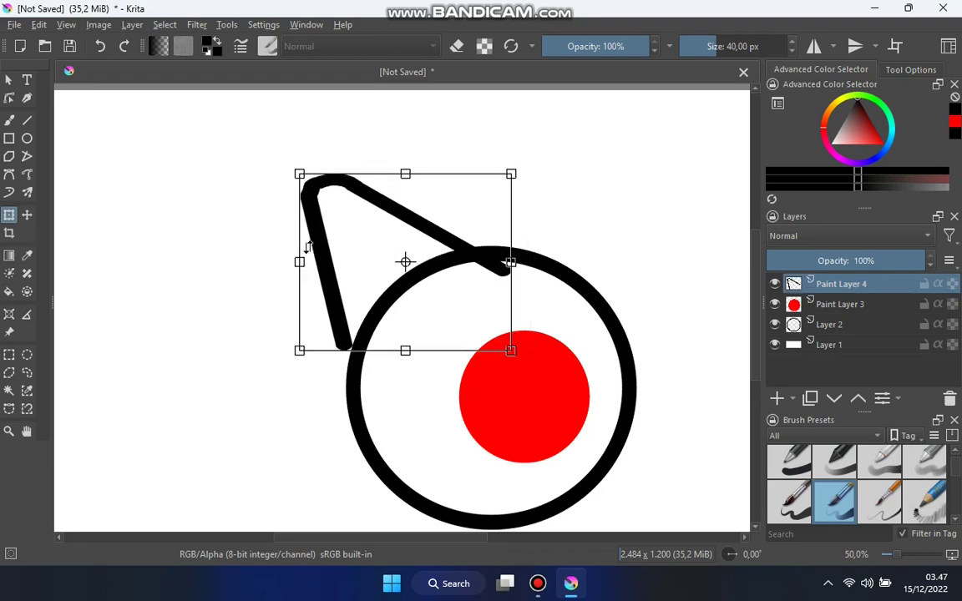
left_click_drag(300, 261, 237, 278)
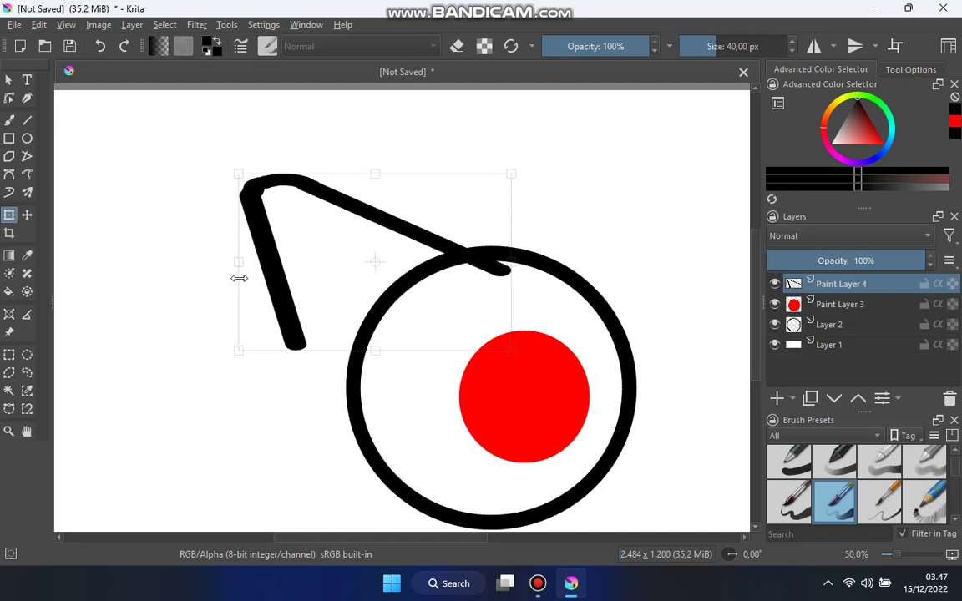
- Tilt the ear counter-clockwise and lower it onto the circle's upper-left edge
left_click_drag(376, 172, 373, 157)
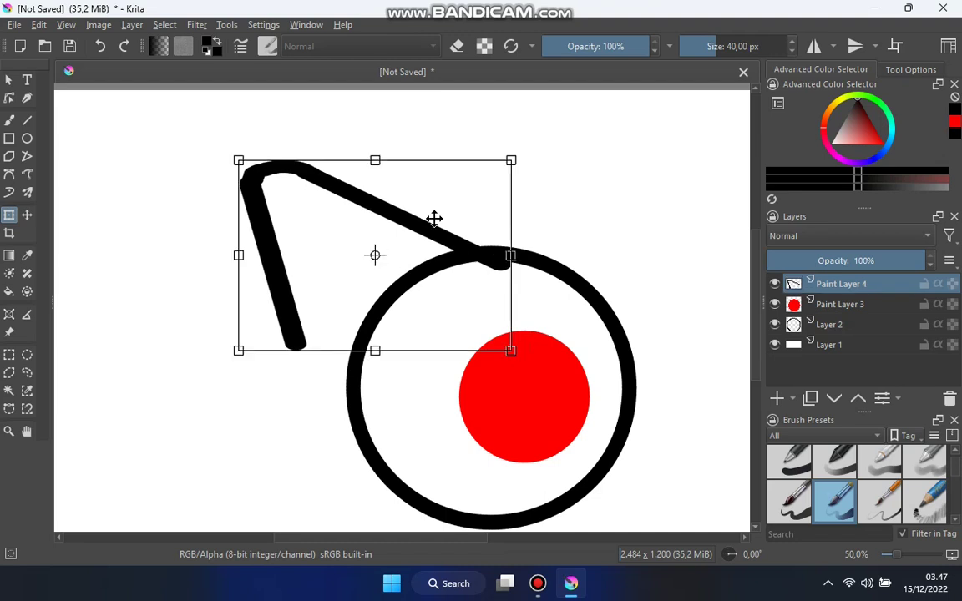
left_click_drag(447, 181, 464, 146)
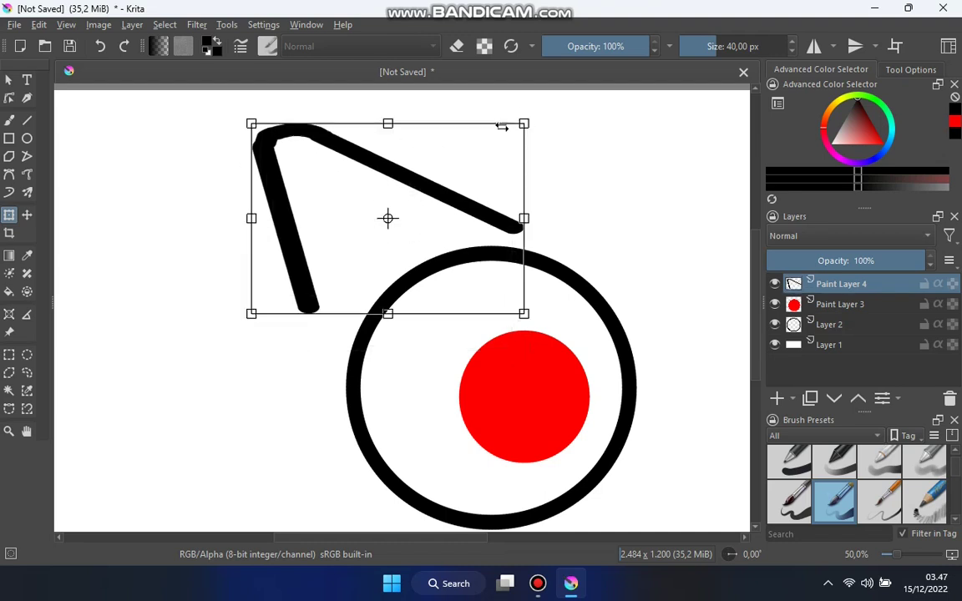
mouse_move(523, 112)
left_mouse_down()
mouse_move(478, 100)
mouse_move(454, 141)
left_mouse_up()
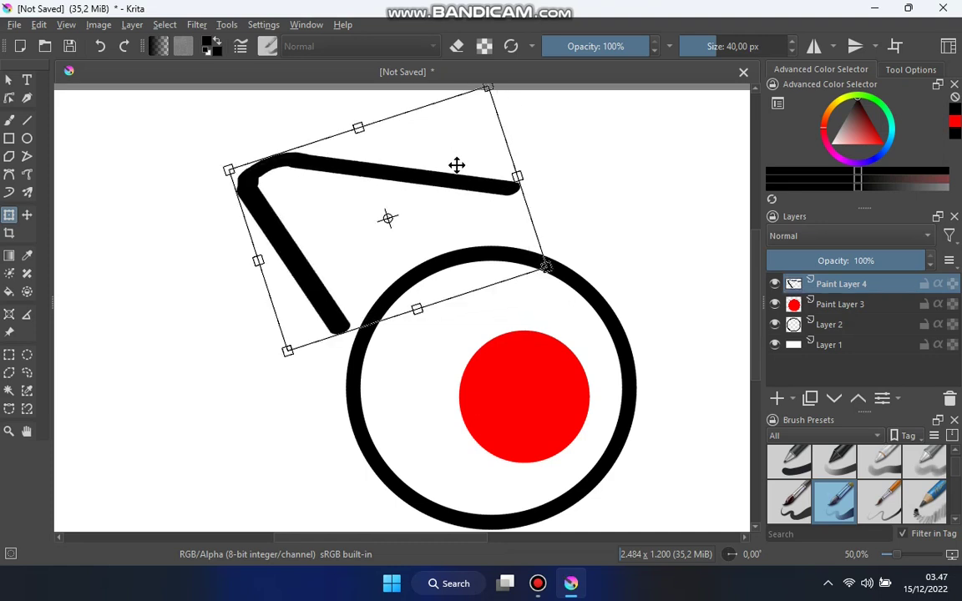
mouse_move(463, 224)
left_mouse_down()
mouse_move(452, 232)
mouse_move(465, 231)
left_mouse_up()
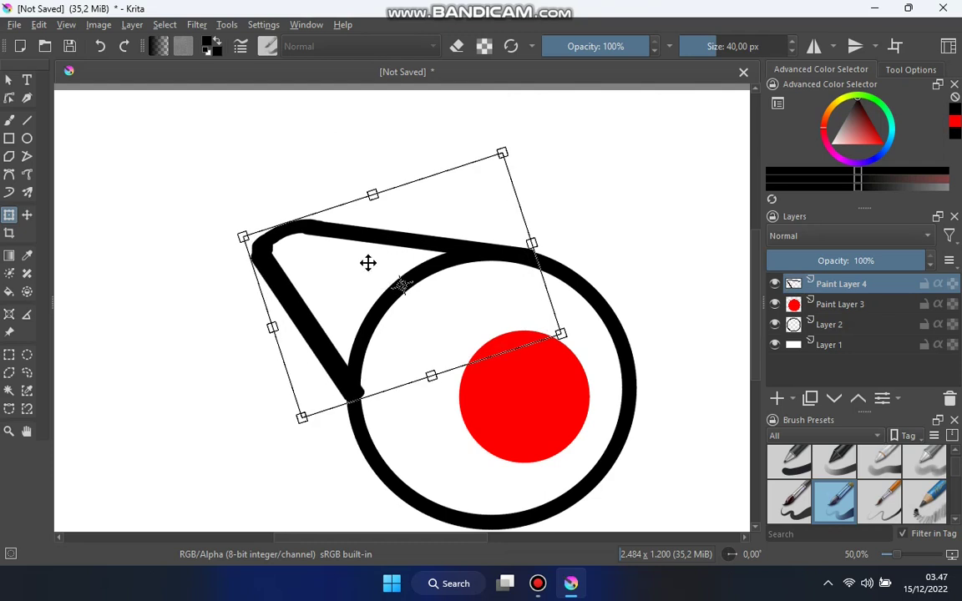
right_click(433, 255)
- Apply the transform, then draw the right ear's rising edge and thicken its tip
left_click(377, 219)
left_click(26, 120)
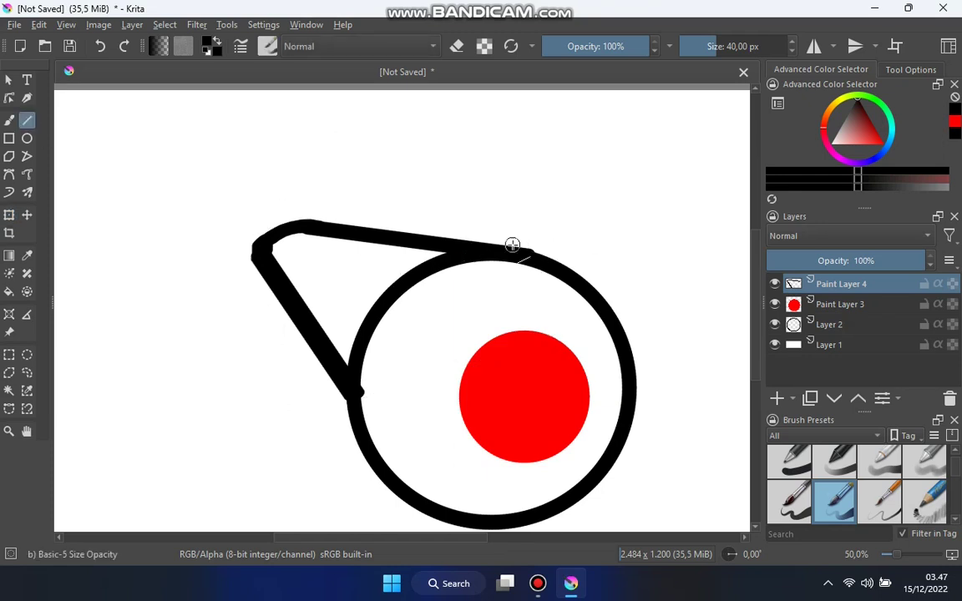
mouse_move(515, 250)
left_mouse_down()
mouse_move(544, 114)
mouse_move(535, 150)
left_mouse_up()
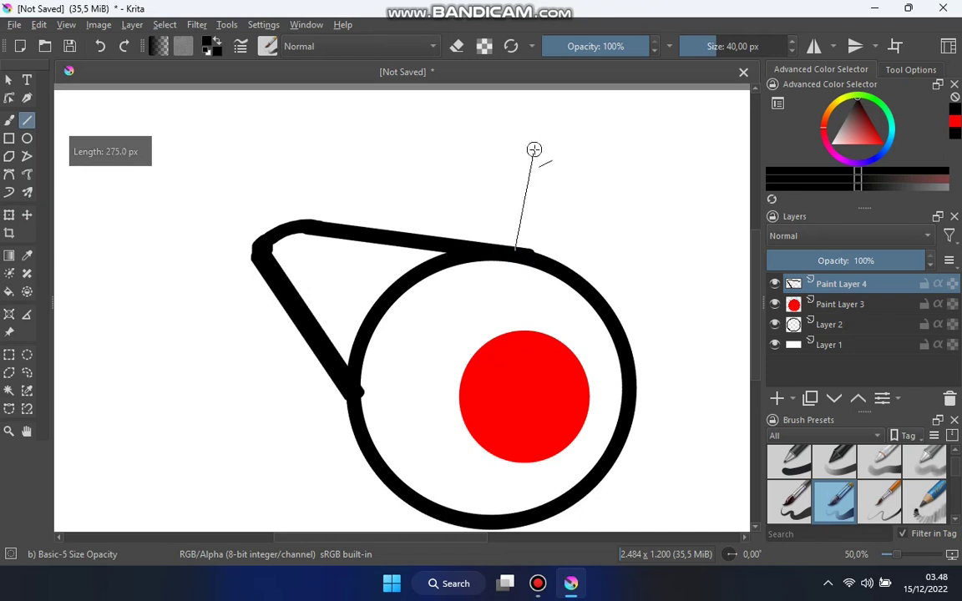
left_click_drag(535, 150, 539, 130)
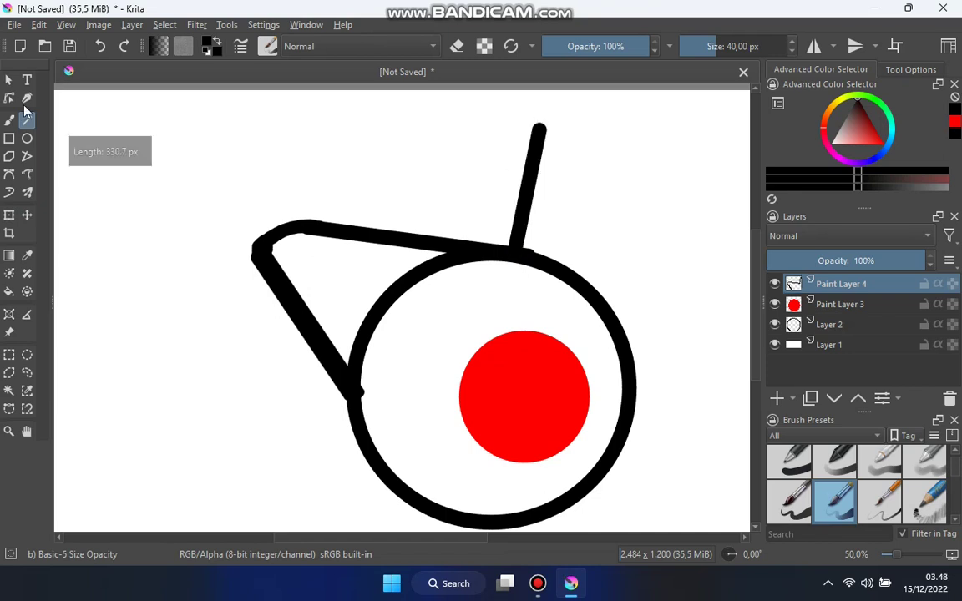
left_click(9, 120)
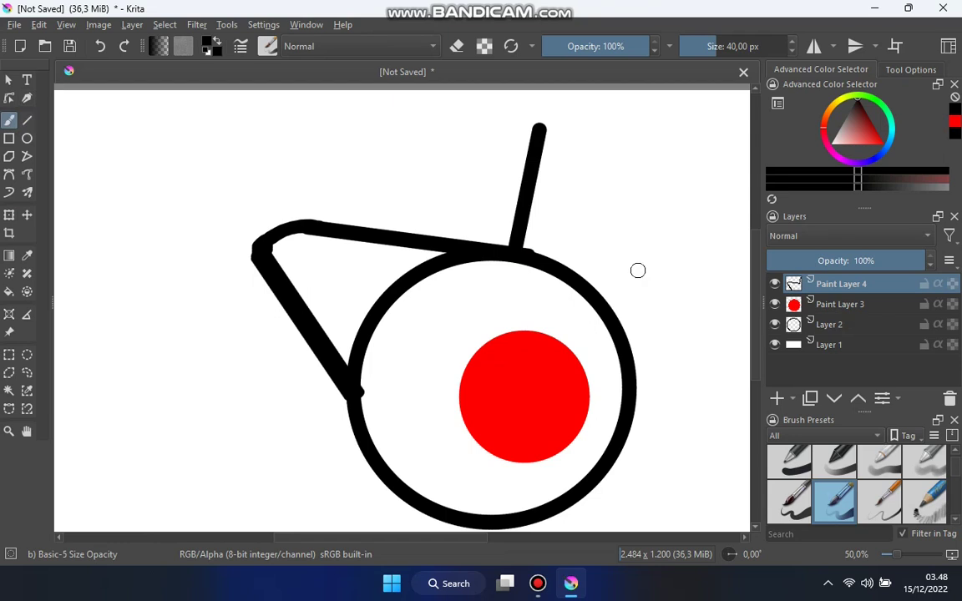
scroll(656, 117, "up", 3)
scroll(656, 117, "up", 1)
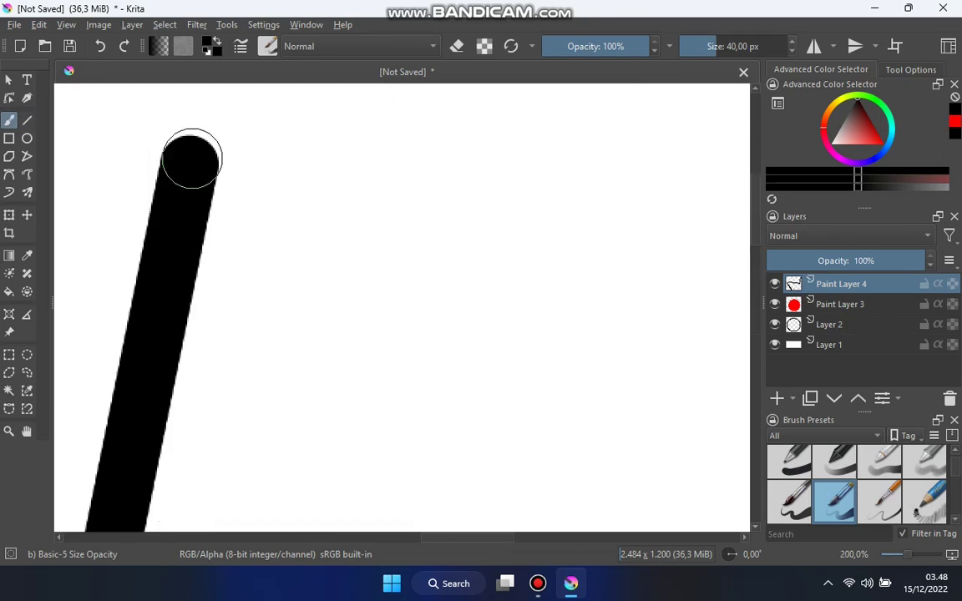
mouse_move(189, 161)
left_mouse_down()
mouse_move(260, 157)
mouse_move(314, 217)
left_mouse_up()
scroll(368, 301, "down", 3)
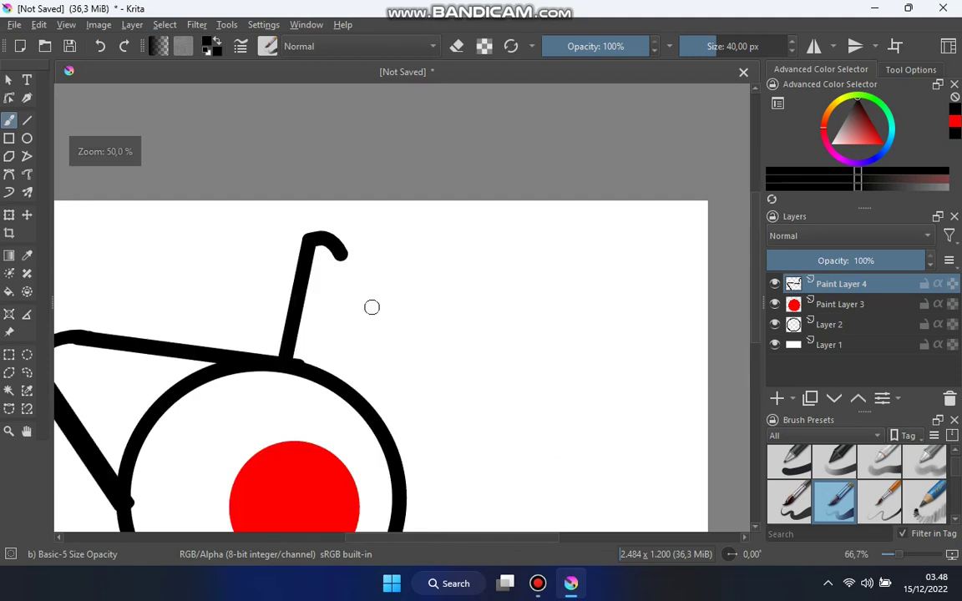
scroll(372, 307, "down", 2)
scroll(325, 305, "up", 3)
- Draw the right ear's second edge down to the circle's top
left_click(26, 120)
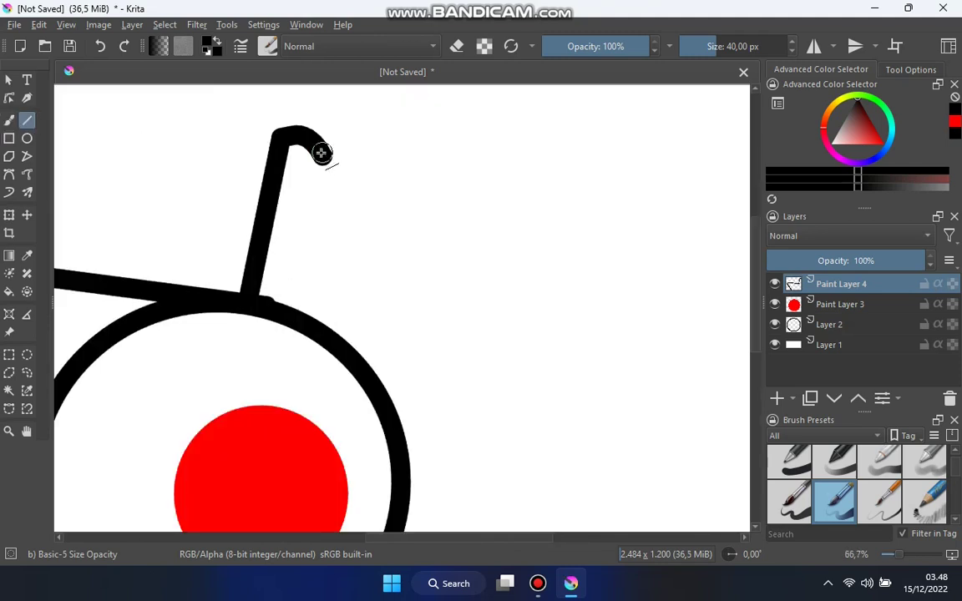
left_click_drag(322, 156, 380, 390)
scroll(360, 401, "down", 4)
scroll(554, 392, "up", 1)
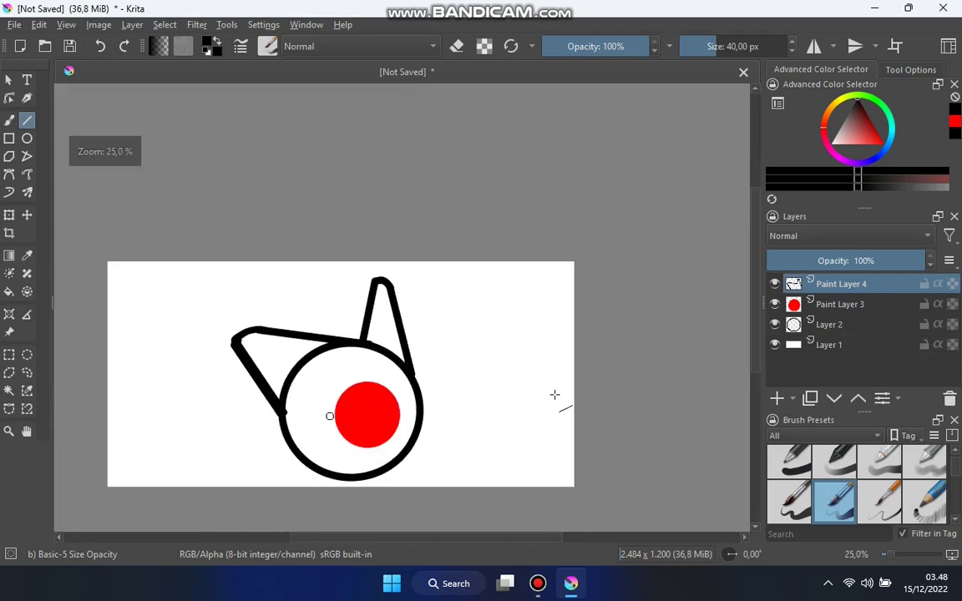
scroll(518, 415, "up", 1)
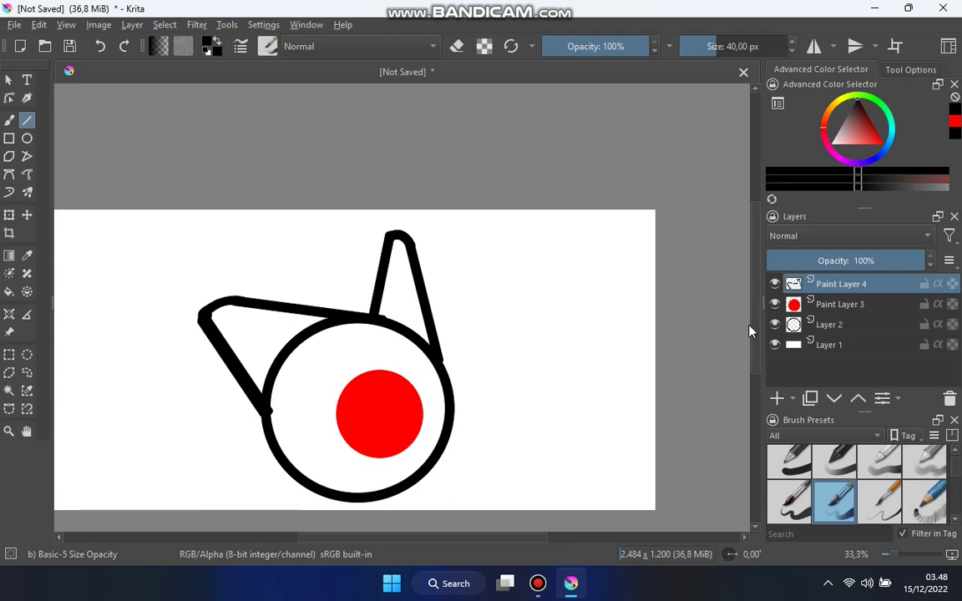
scroll(309, 362, "down", 2)
scroll(334, 362, "up", 2)
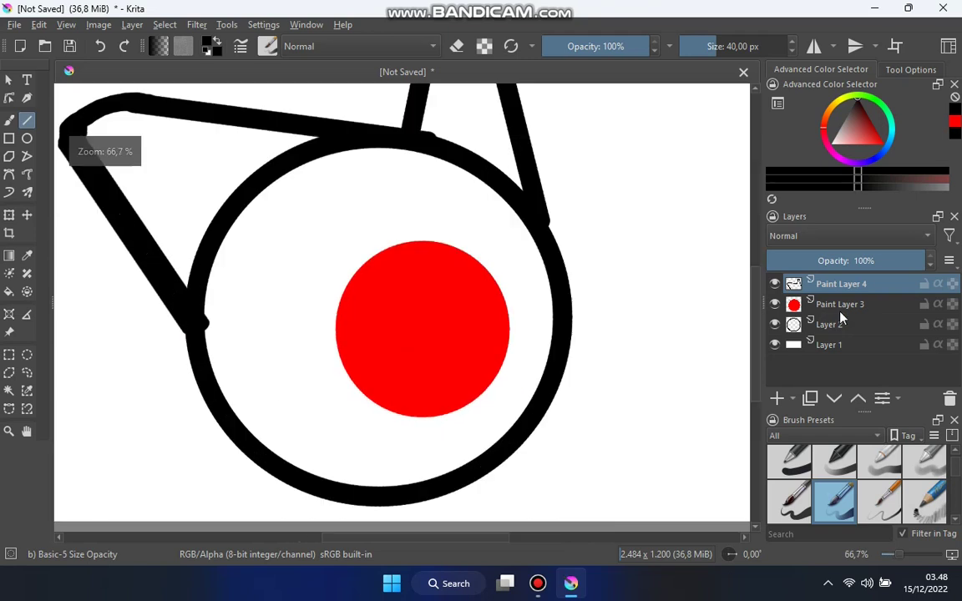
- Move the white background Layer 1 to the bottom of the layer stack
left_click_drag(799, 351, 794, 284)
left_click_drag(793, 354, 794, 284)
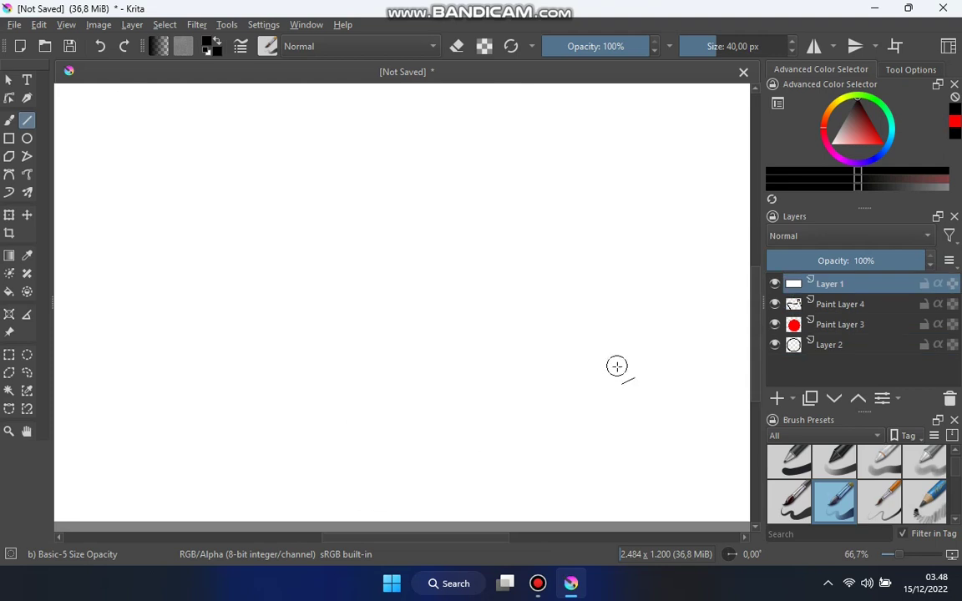
scroll(616, 366, "down", 3)
left_click_drag(794, 284, 793, 355)
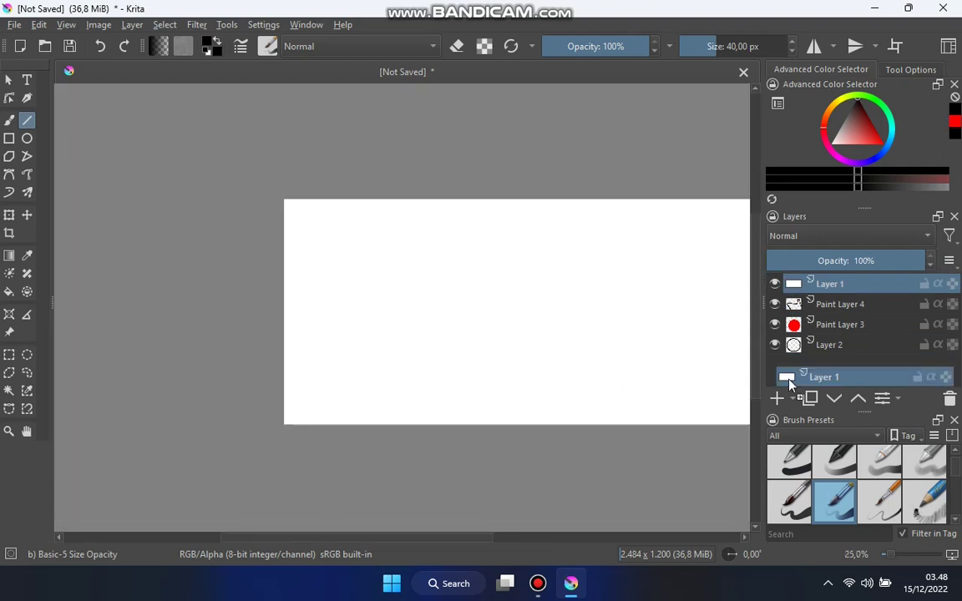
scroll(491, 379, "up", 3)
left_click_drag(390, 259, 491, 379)
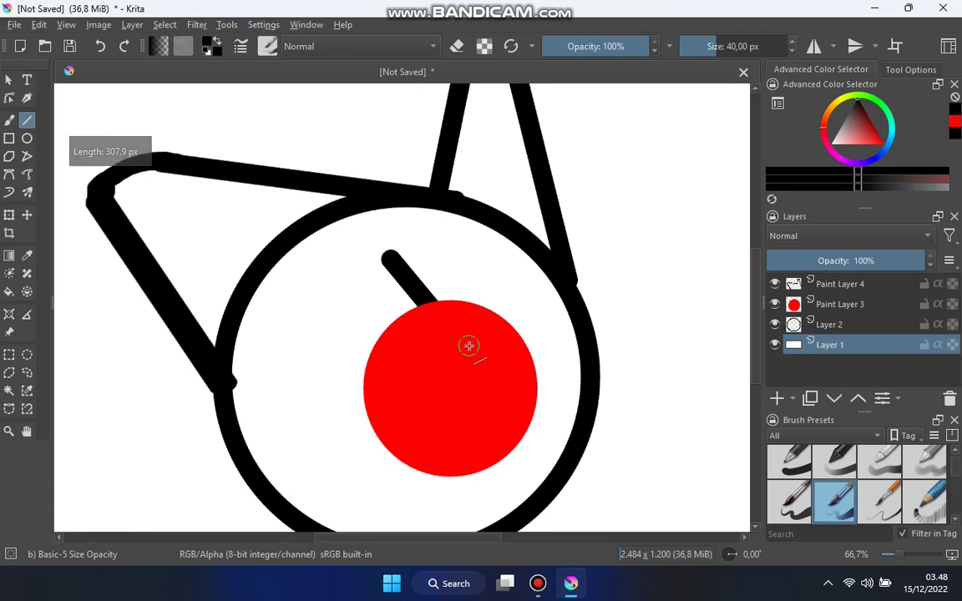
key("ctrl+z")
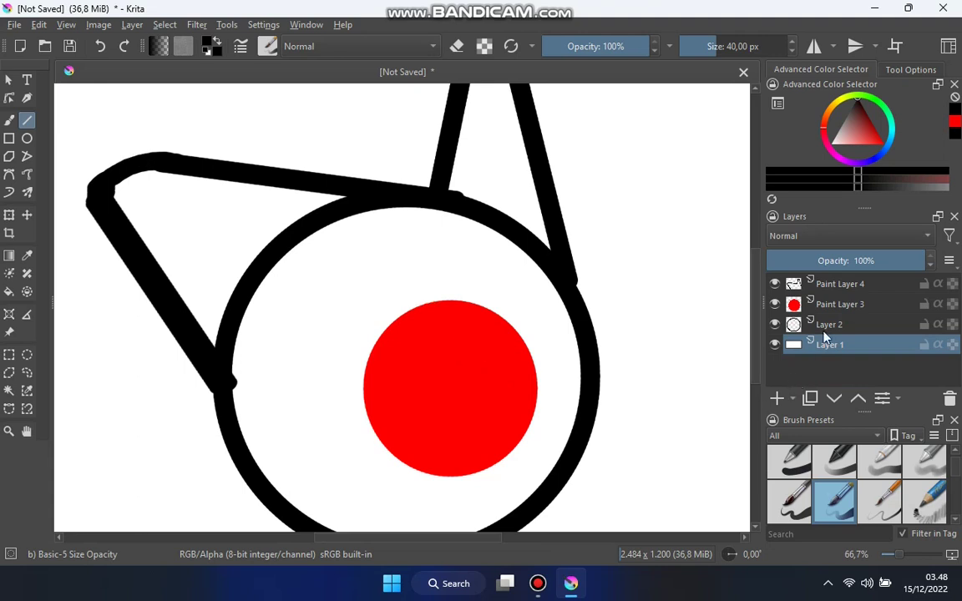
- Add a new Paint Layer 5 and move it to the top of the stack
left_click(779, 398)
mouse_move(784, 343)
left_mouse_down()
mouse_move(780, 281)
mouse_move(790, 282)
left_mouse_up()
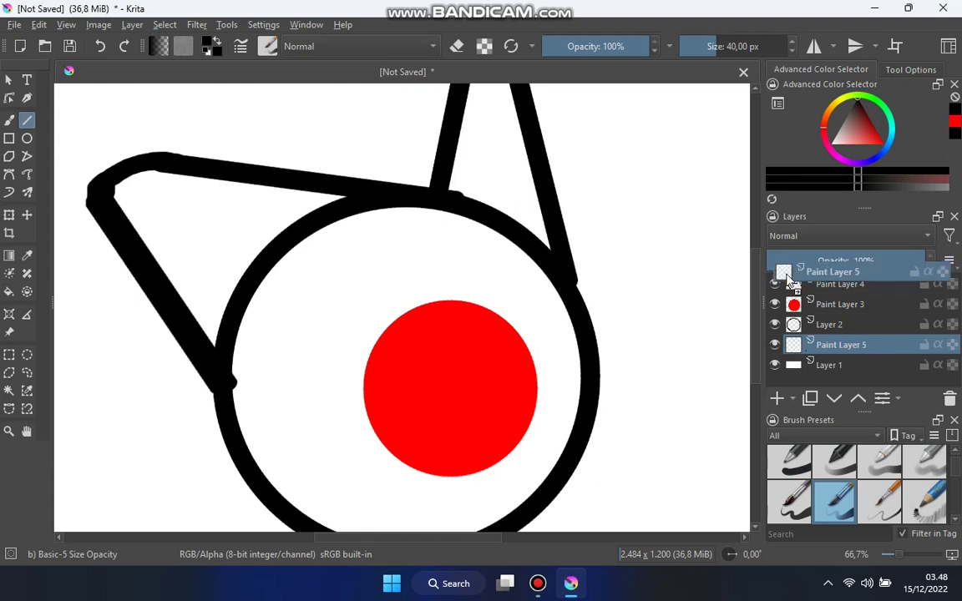
left_click_drag(790, 282, 793, 283)
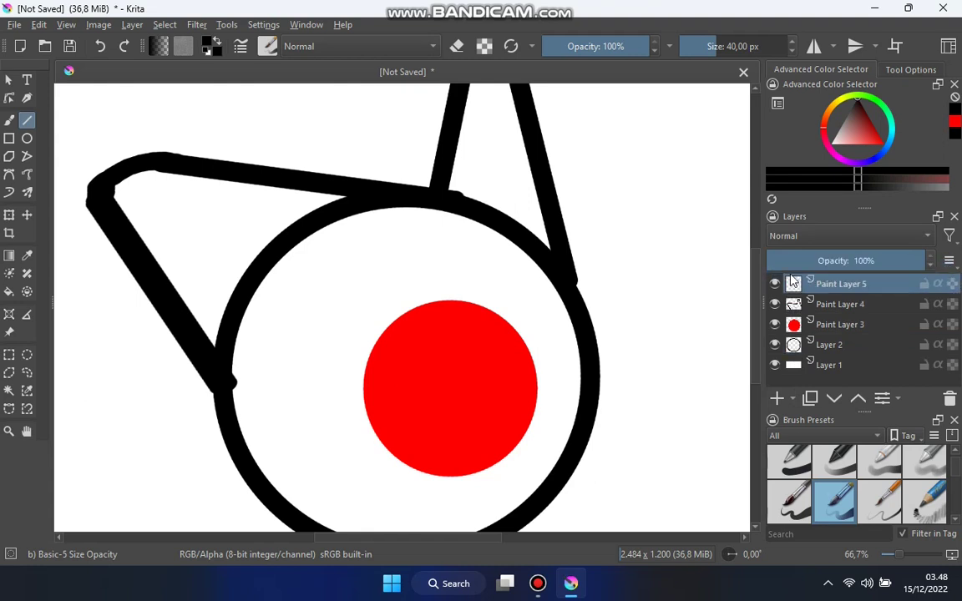
left_click_drag(377, 248, 447, 353)
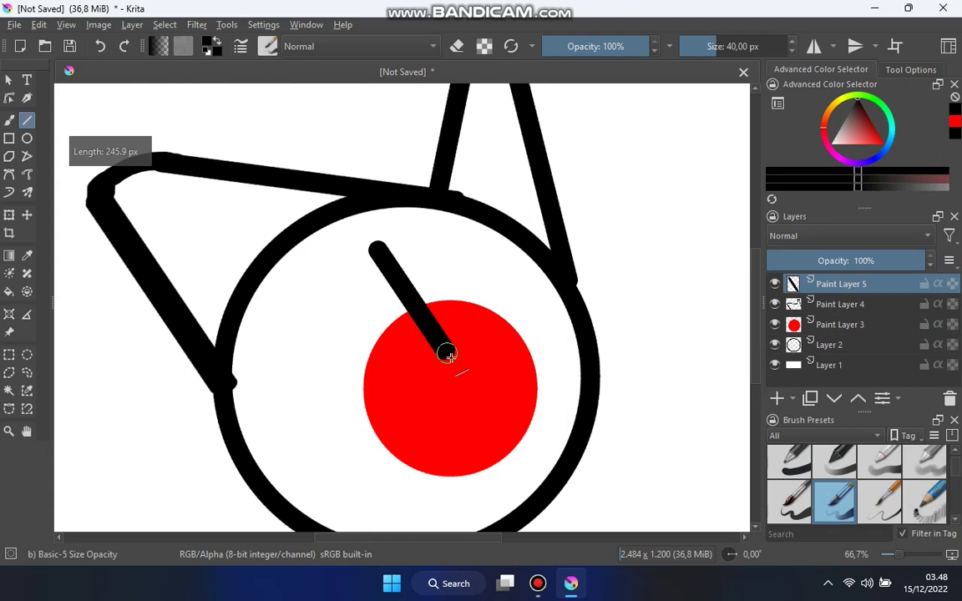
key("ctrl+z")
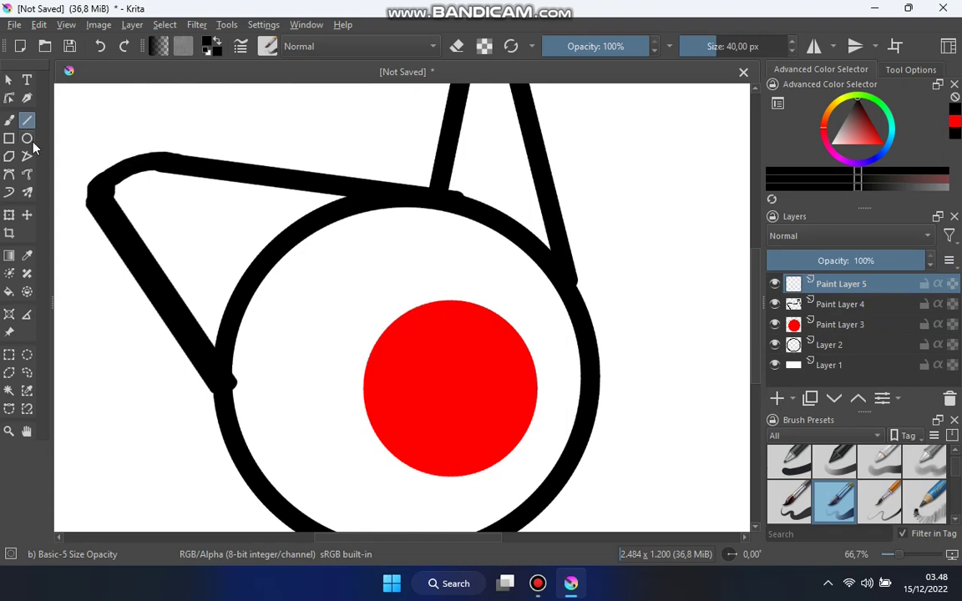
left_click(27, 138)
- Draw a black oval eye outline over the red circle
scroll(455, 251, "down", 2)
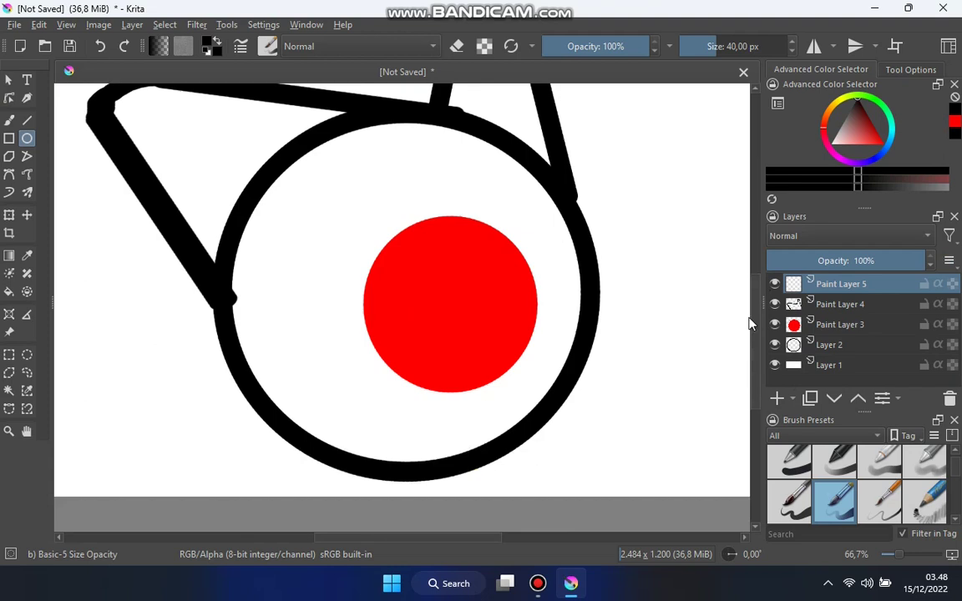
scroll(456, 174, "up", 3, "ctrl")
left_click_drag(151, 193, 404, 508)
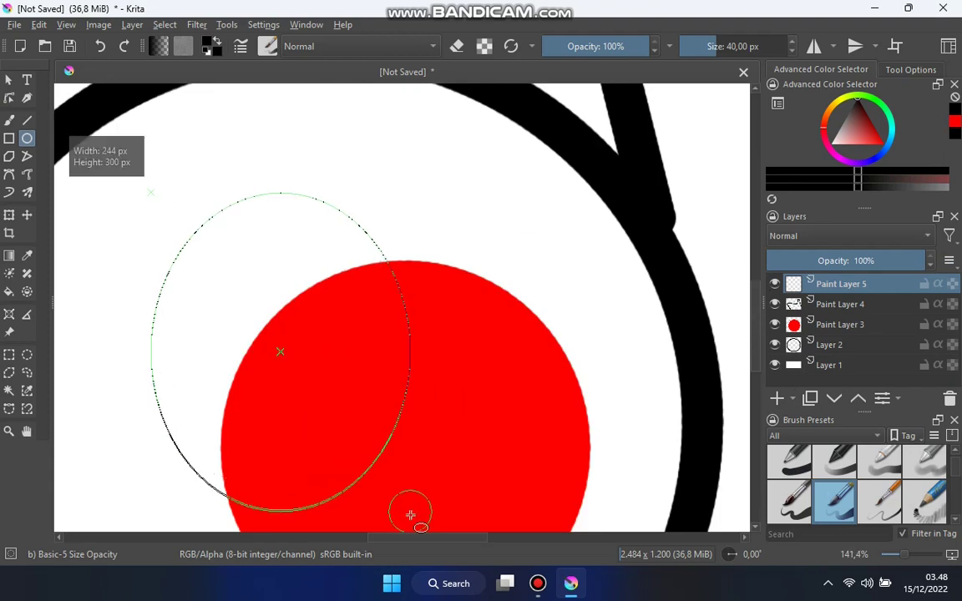
left_click_drag(404, 509, 408, 512)
scroll(563, 394, "down", 3, "ctrl")
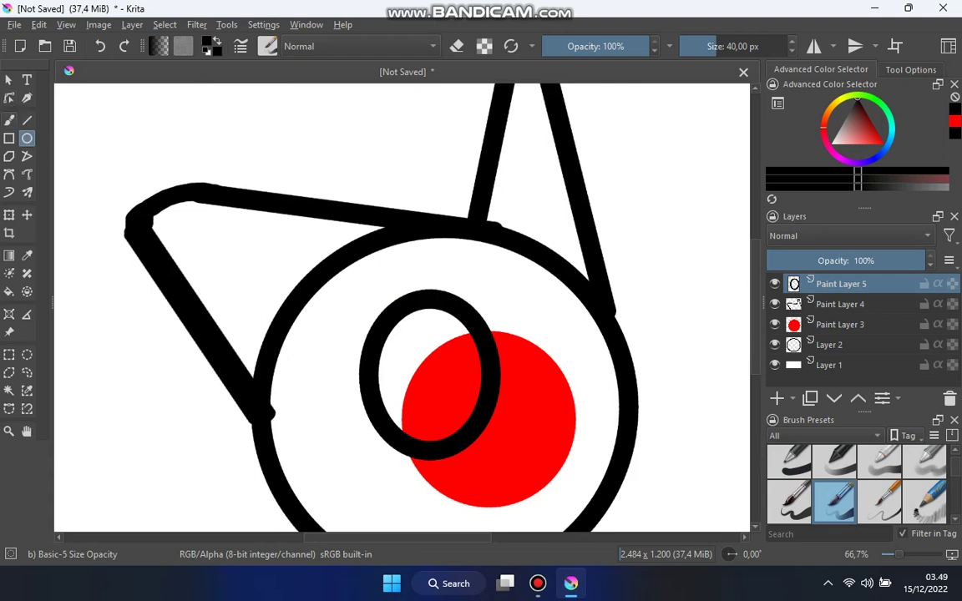
- Try several curved brush strokes near the head's right edge, undoing the unwanted ones
left_click(8, 119)
left_click_drag(553, 366, 643, 365)
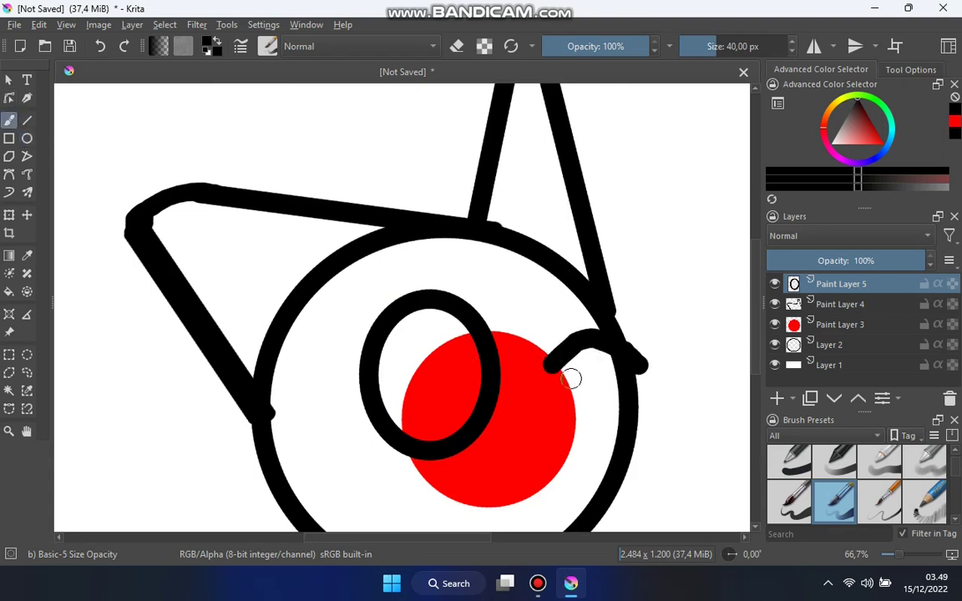
left_click_drag(585, 370, 608, 421)
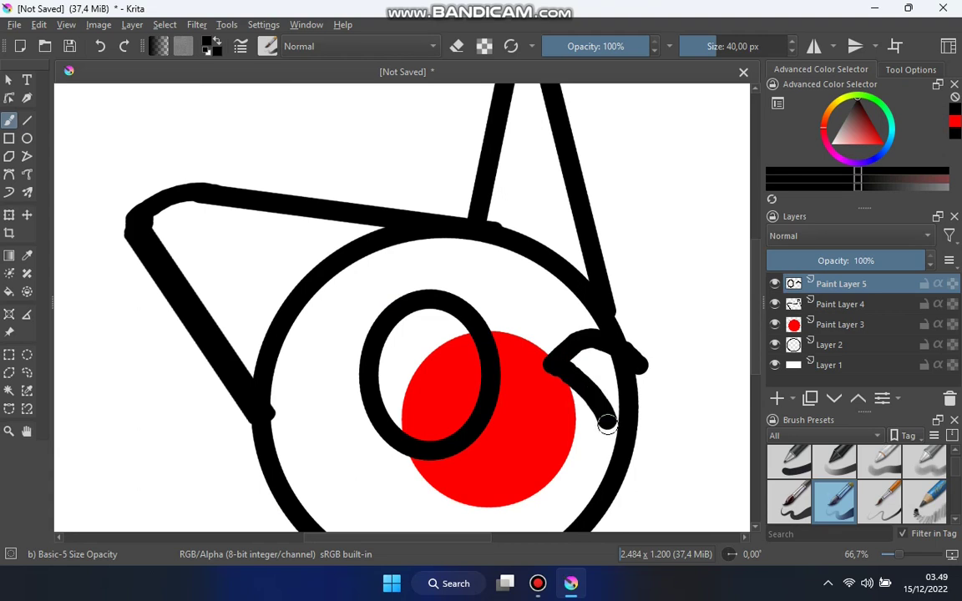
scroll(576, 433, "down", 3)
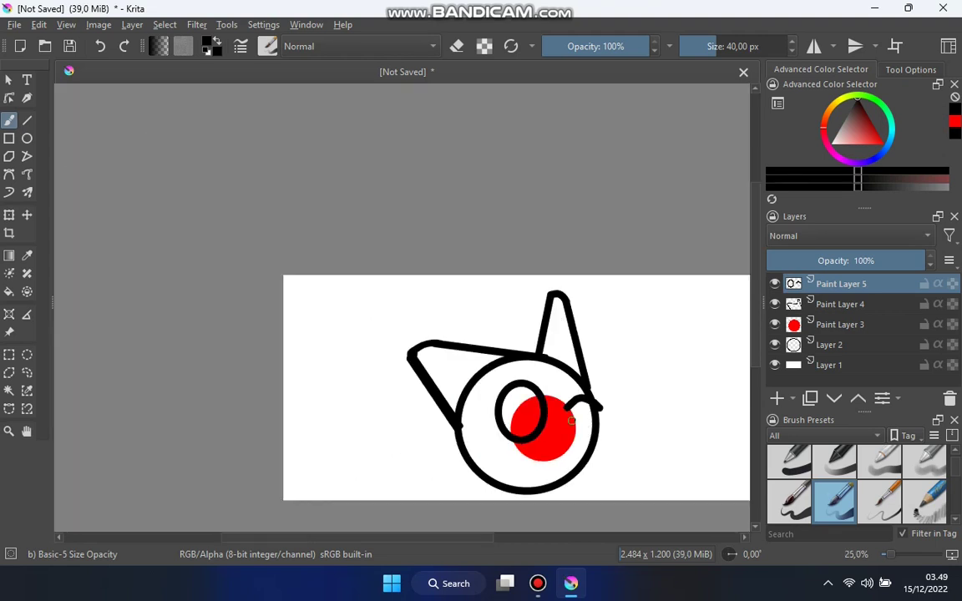
scroll(623, 432, "up", 1)
scroll(594, 408, "up", 4)
key("ctrl+z")
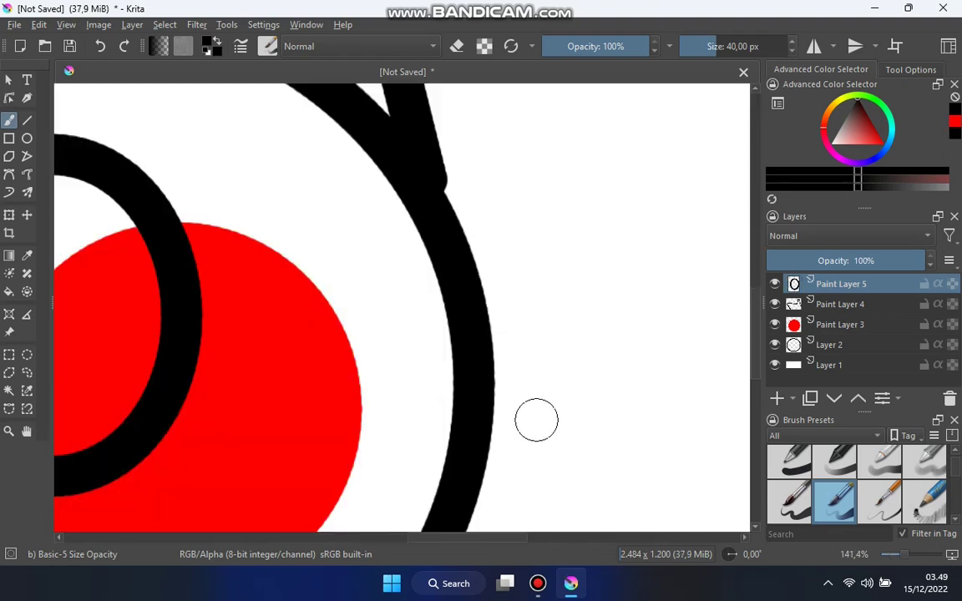
left_click_drag(334, 275, 620, 205)
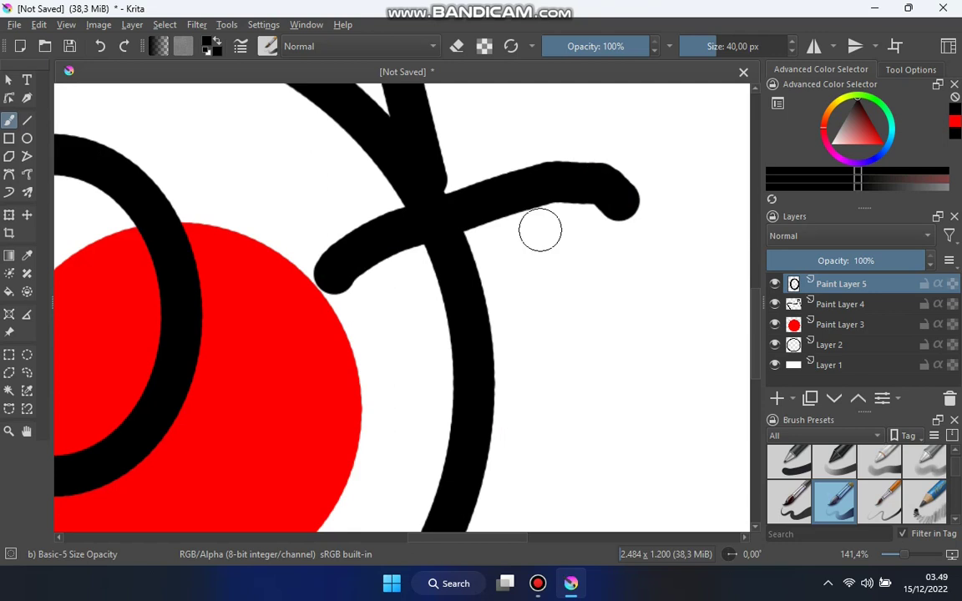
key("ctrl+z")
mouse_move(340, 265)
left_mouse_down()
mouse_move(473, 168)
mouse_move(573, 180)
left_mouse_up()
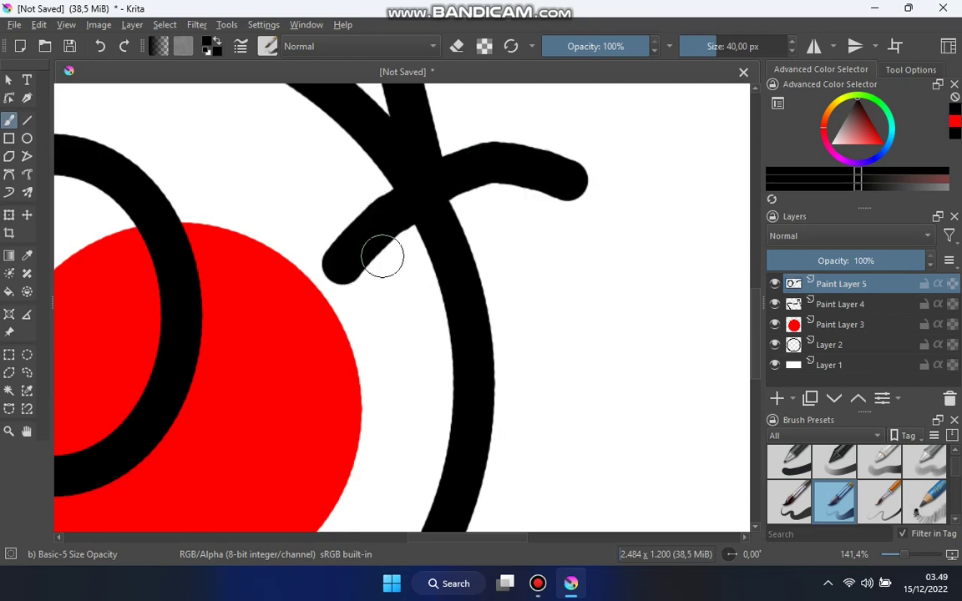
mouse_move(342, 264)
left_mouse_down()
mouse_move(439, 262)
mouse_move(539, 355)
left_mouse_up()
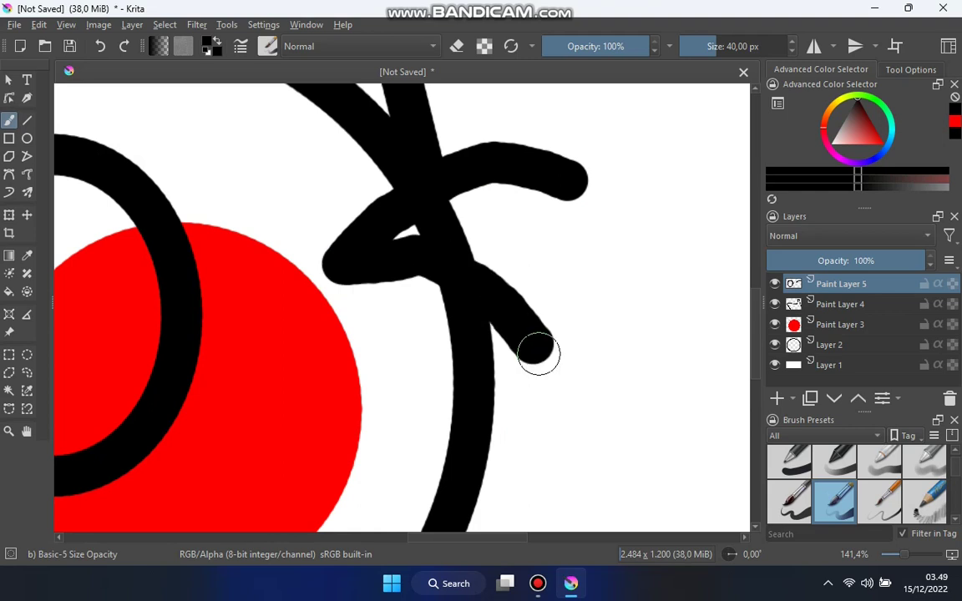
scroll(538, 354, "down", 2)
key("ctrl+z")
- Paint a short stroke connecting the red circle to the head outline
left_click_drag(435, 308, 575, 266)
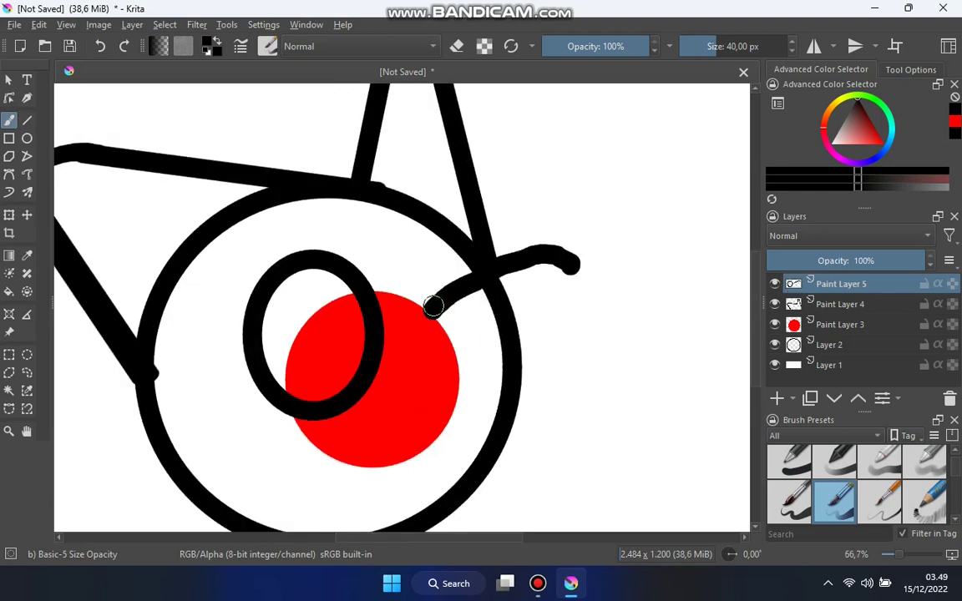
mouse_move(433, 306)
left_mouse_down()
mouse_move(484, 313)
mouse_move(549, 358)
left_mouse_up()
scroll(547, 376, "down", 4)
scroll(545, 390, "up", 1)
key("ctrl+z")
key("ctrl+z")
scroll(573, 345, "up", 1)
mouse_move(402, 316)
left_mouse_down()
mouse_move(406, 330)
mouse_move(478, 351)
left_mouse_up()
scroll(472, 359, "down", 2)
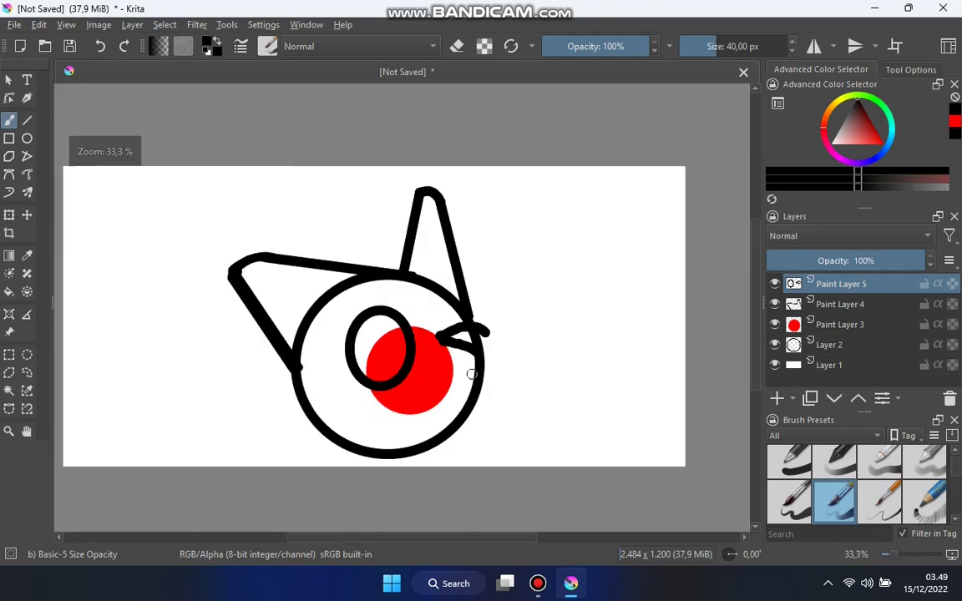
scroll(459, 391, "up", 2)
key("ctrl+z")
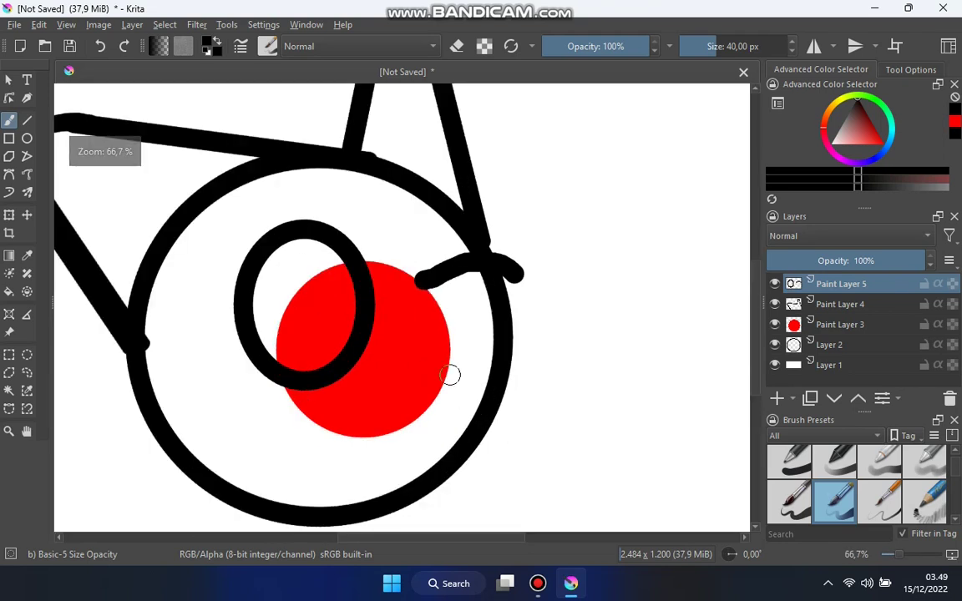
key("ctrl+z")
mouse_move(441, 319)
left_mouse_down()
mouse_move(500, 307)
mouse_move(516, 316)
left_mouse_up()
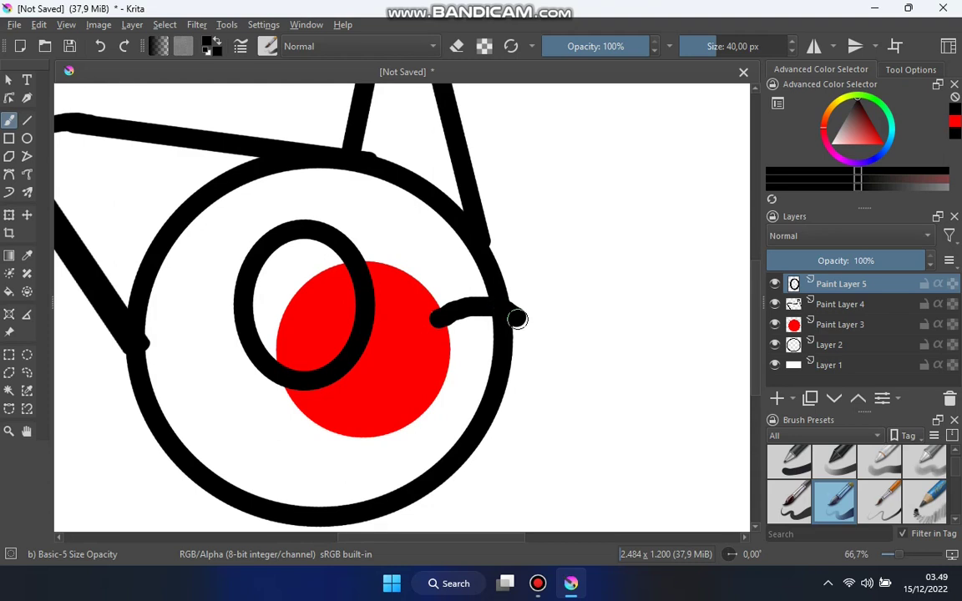
scroll(355, 326, "down", 1)
scroll(355, 327, "down", 1)
scroll(257, 359, "up", 2)
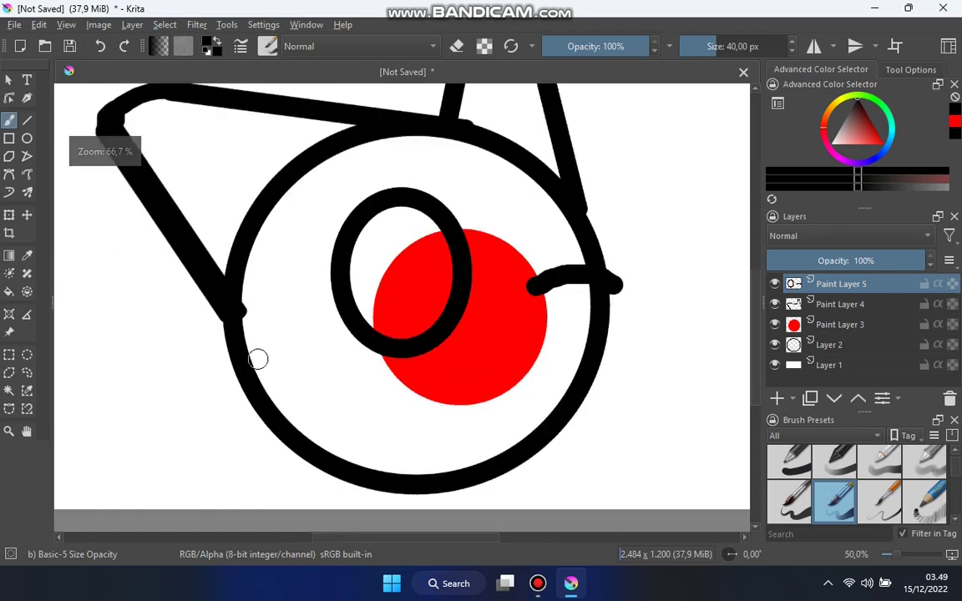
scroll(257, 359, "up", 1)
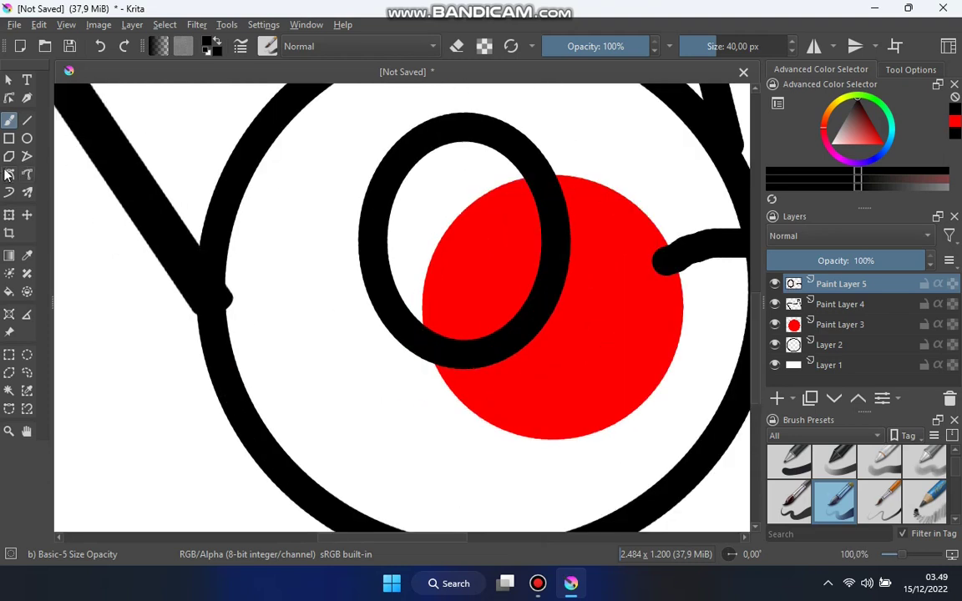
- Fill the inside of the oval eye with white
left_click(10, 292)
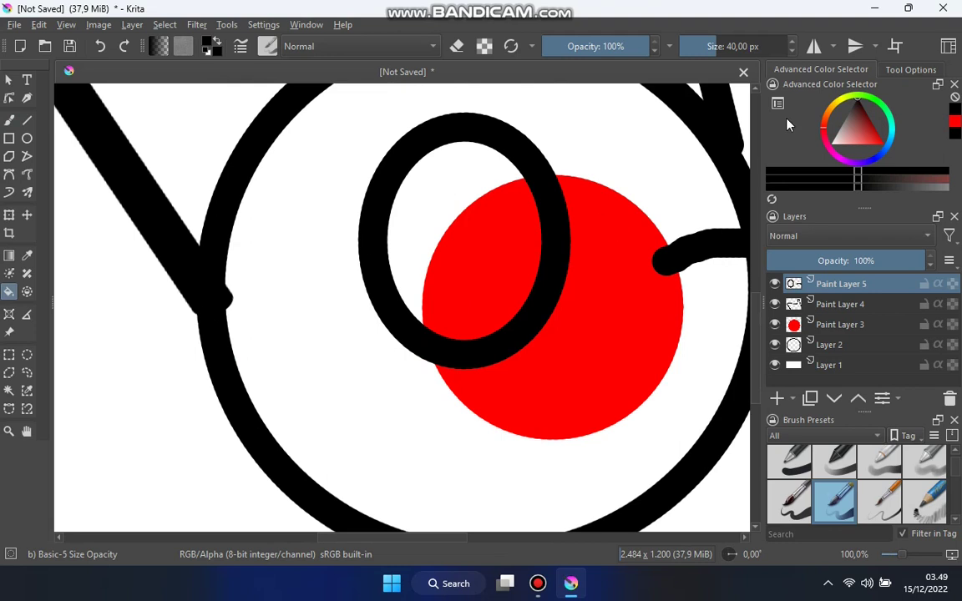
left_click(473, 216)
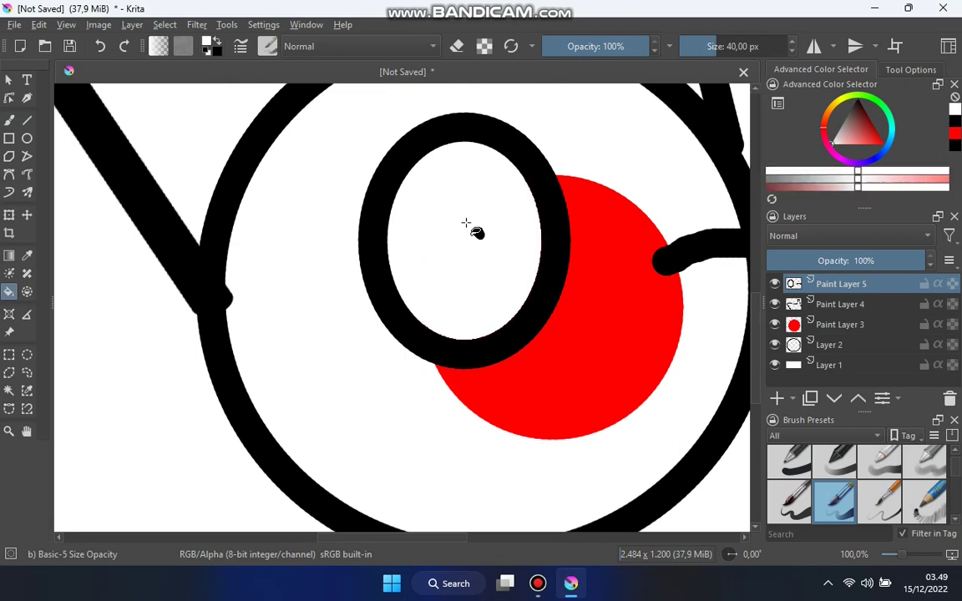
scroll(491, 246, "down", 2)
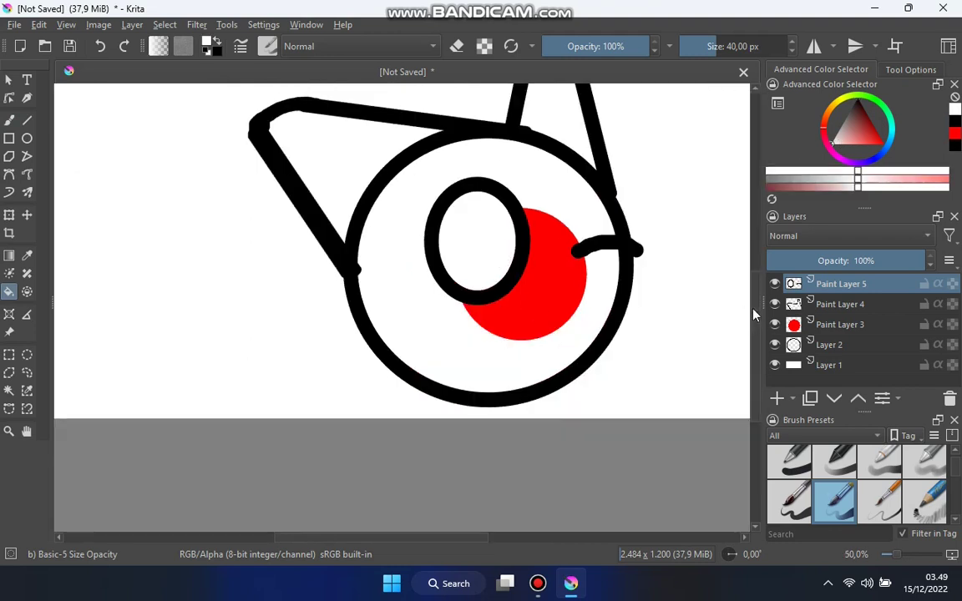
scroll(683, 251, "up", 3)
scroll(288, 249, "up", 2)
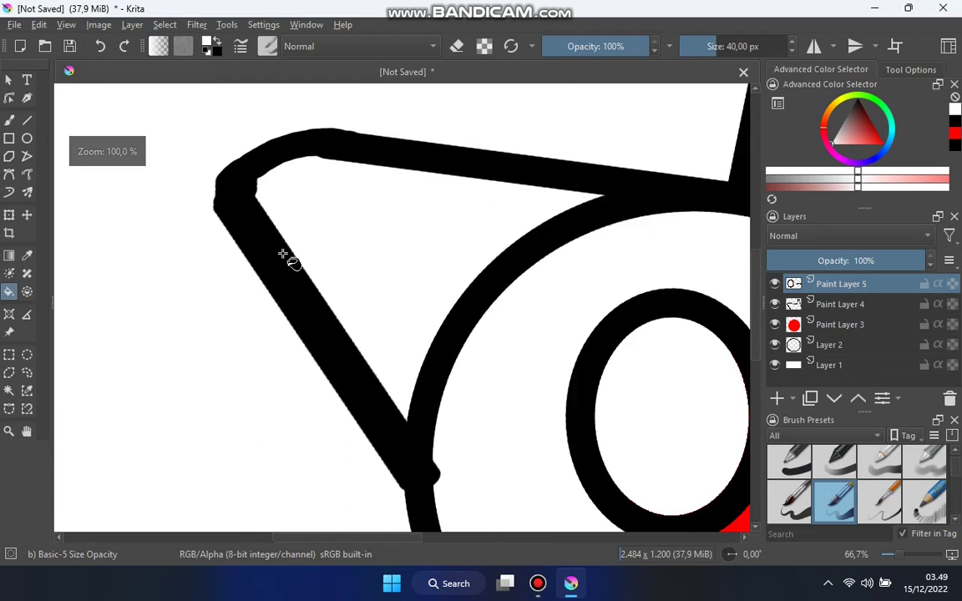
- On Paint Layer 4, fill the left ear's outline notch in black and paint an inner line down the ear
scroll(351, 249, "up", 1)
left_click(9, 120)
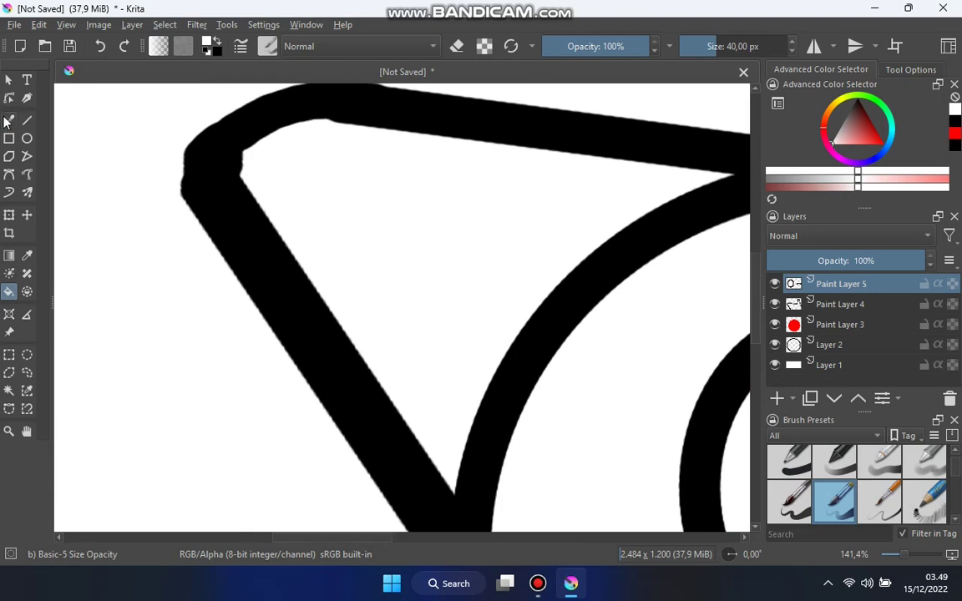
left_click(831, 304)
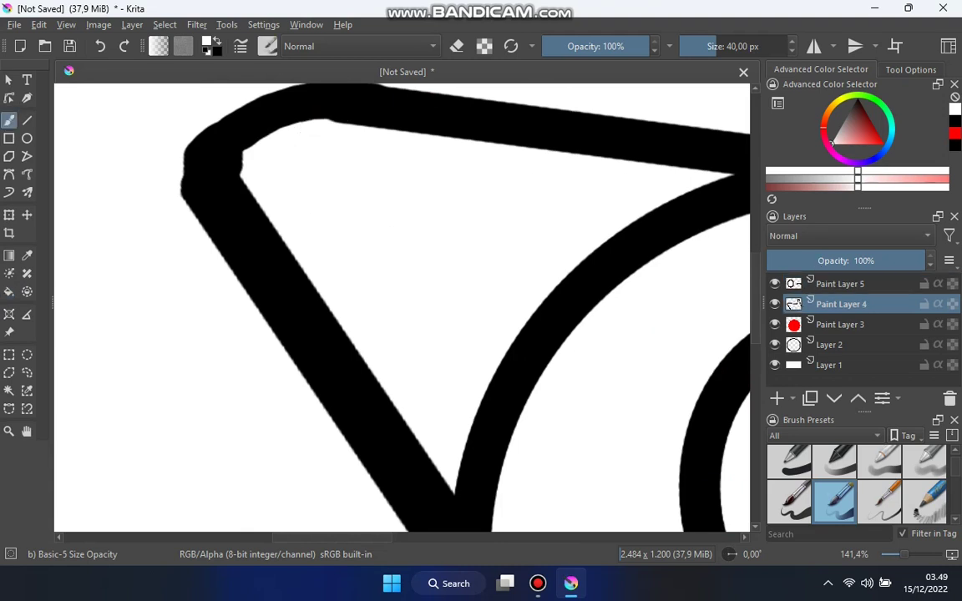
left_click(298, 111)
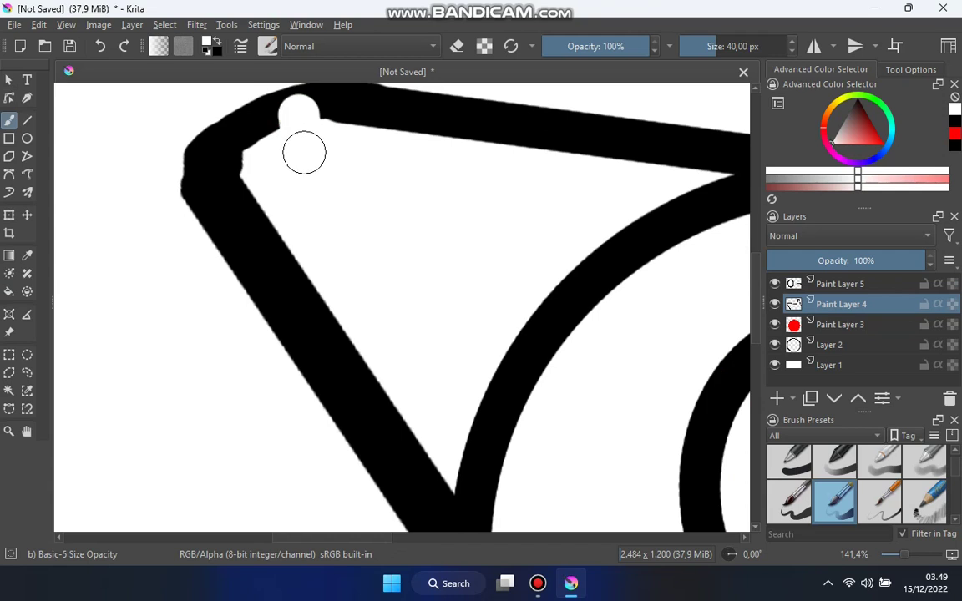
key("ctrl+z")
left_click(859, 102)
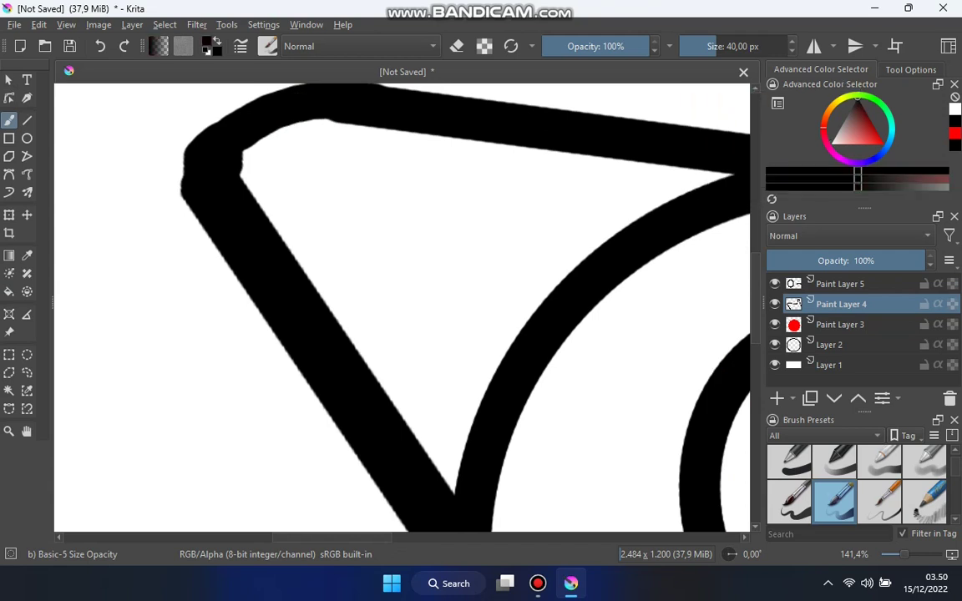
left_click(322, 122)
mouse_move(322, 122)
left_mouse_down()
mouse_move(331, 189)
mouse_move(439, 318)
mouse_move(503, 360)
left_mouse_up()
scroll(503, 361, "down", 4)
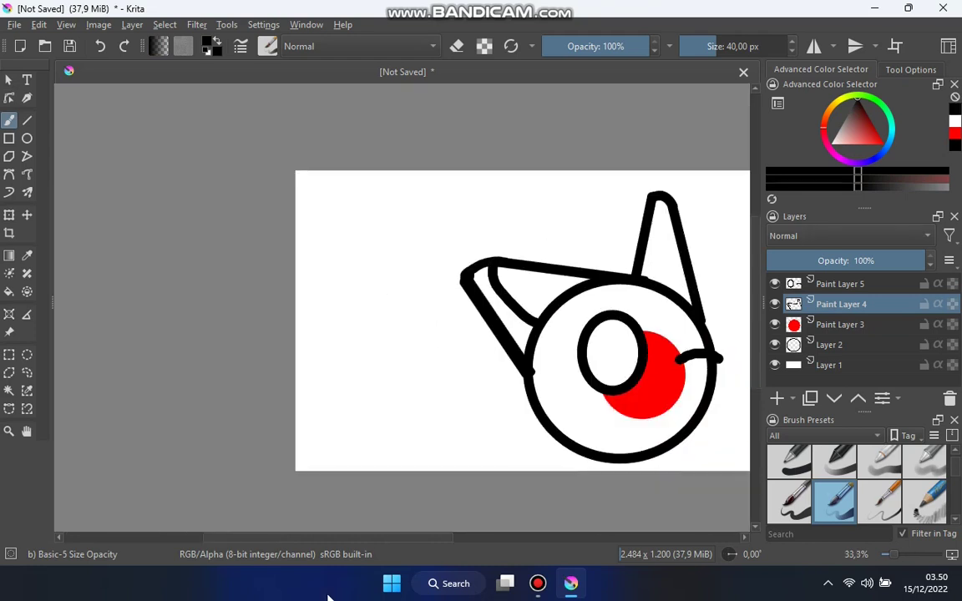
- Paint a black inner line down the upright right ear from its tip to the head circle
left_click_drag(372, 541, 431, 539)
scroll(537, 221, "up", 2)
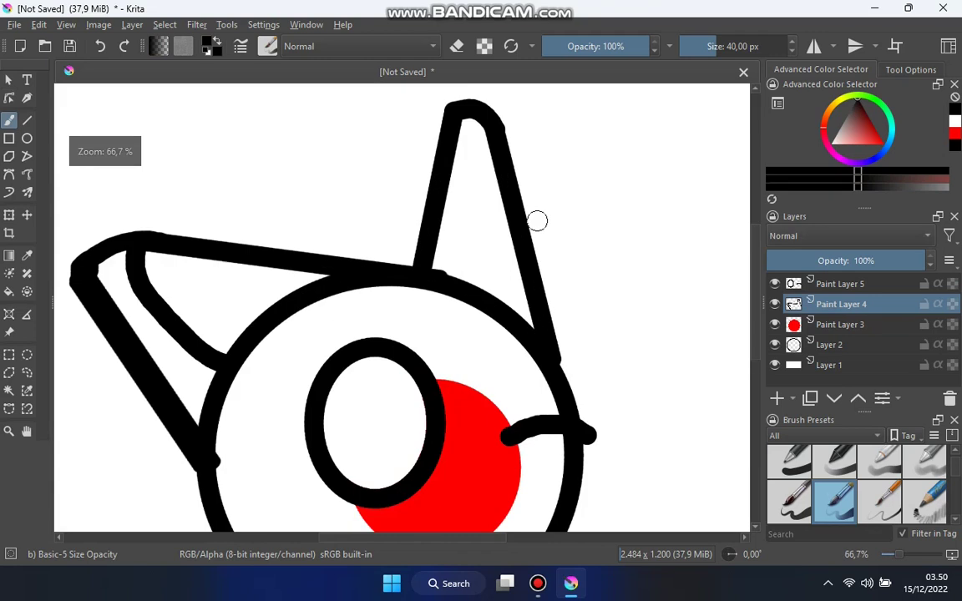
scroll(491, 118, "up", 2)
mouse_move(480, 117)
left_mouse_down()
mouse_move(420, 214)
mouse_move(392, 321)
mouse_move(391, 436)
left_mouse_up()
scroll(438, 391, "down", 3)
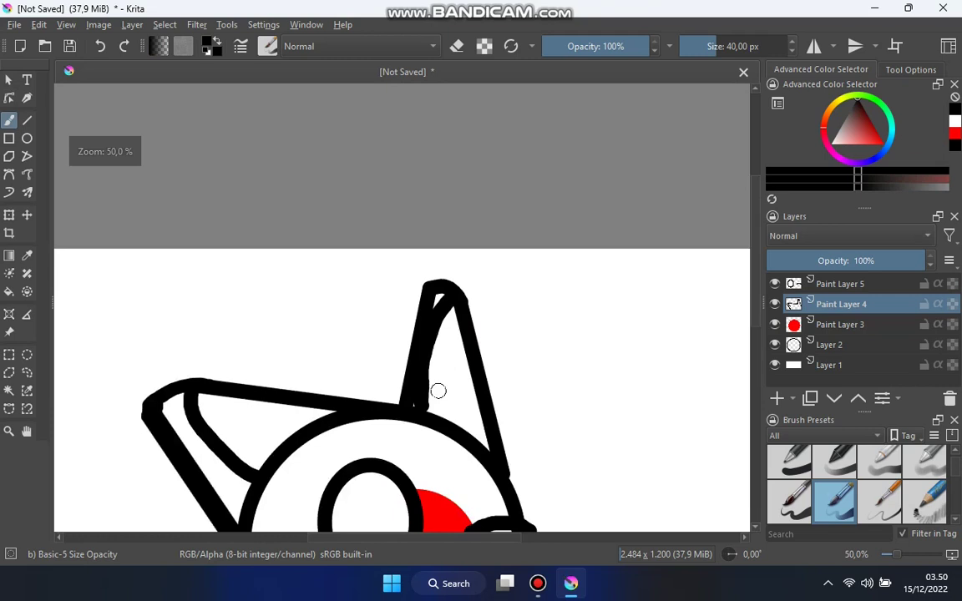
scroll(429, 408, "down", 1)
scroll(430, 408, "up", 1)
scroll(517, 376, "up", 1)
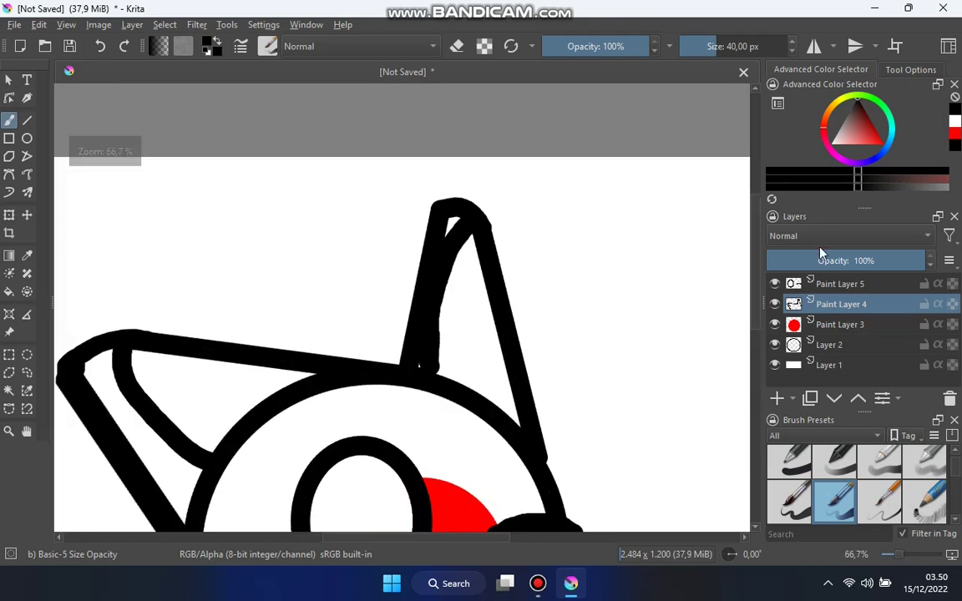
scroll(301, 337, "down", 2)
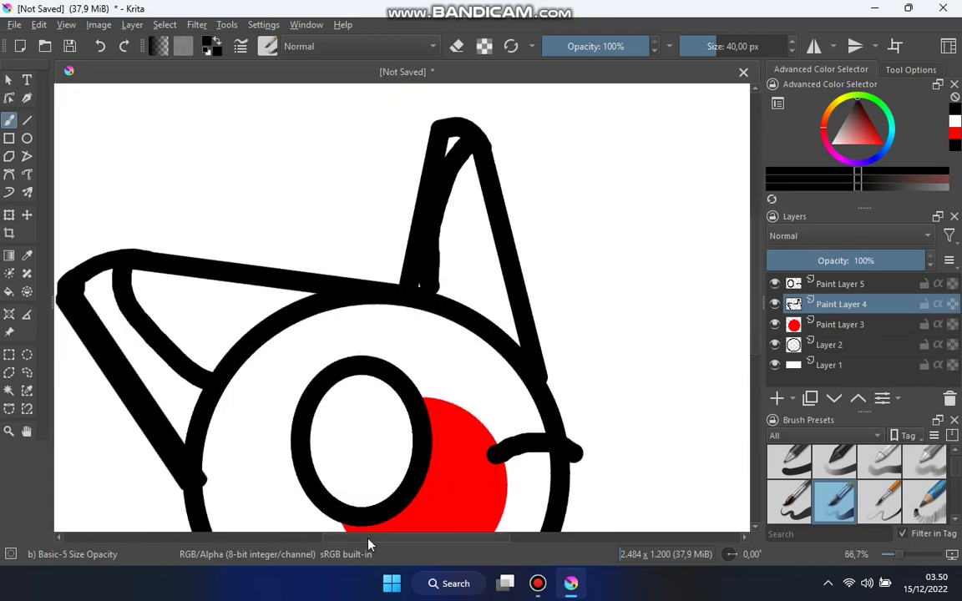
scroll(368, 545, "left", 1)
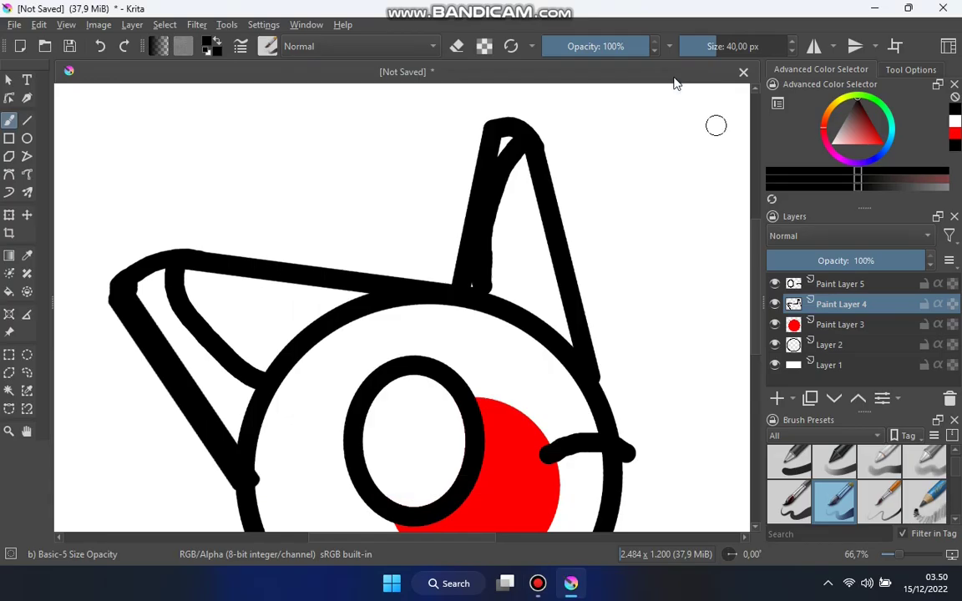
scroll(550, 232, "up", 3)
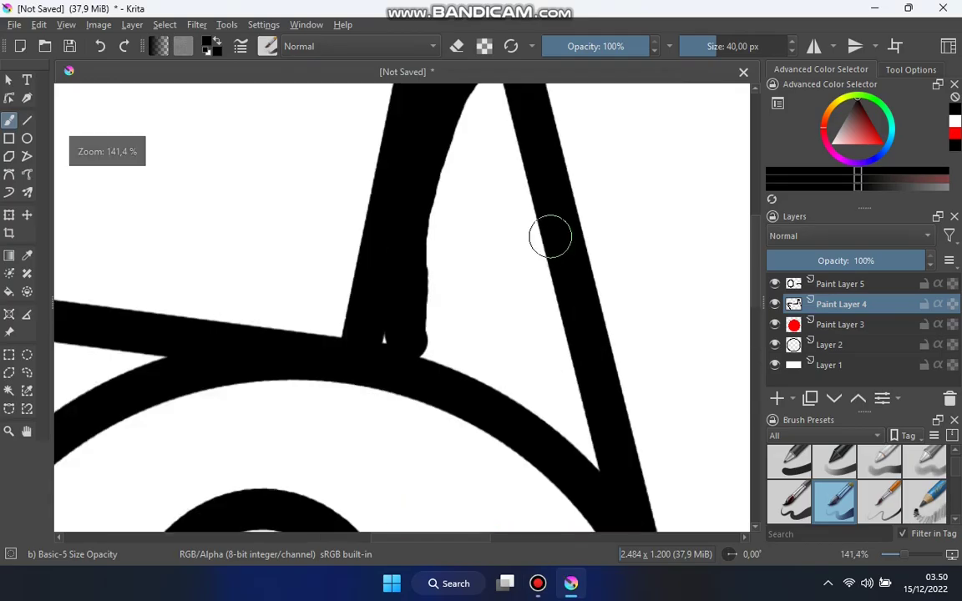
scroll(756, 264, "up", 2)
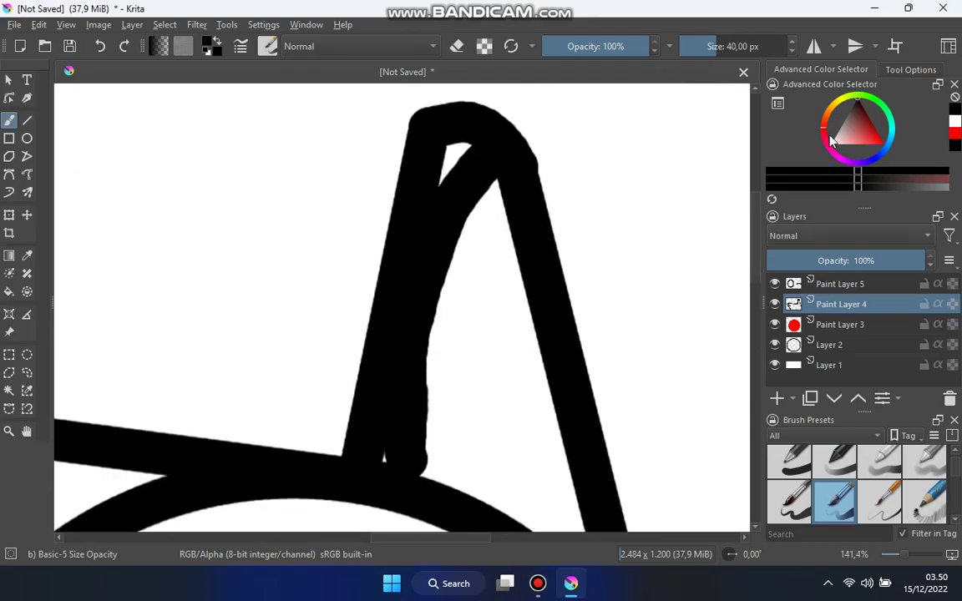
- Try magenta, orange, gold and yellow shades, settling on a redder hot pink colour
left_click_drag(838, 106, 843, 167)
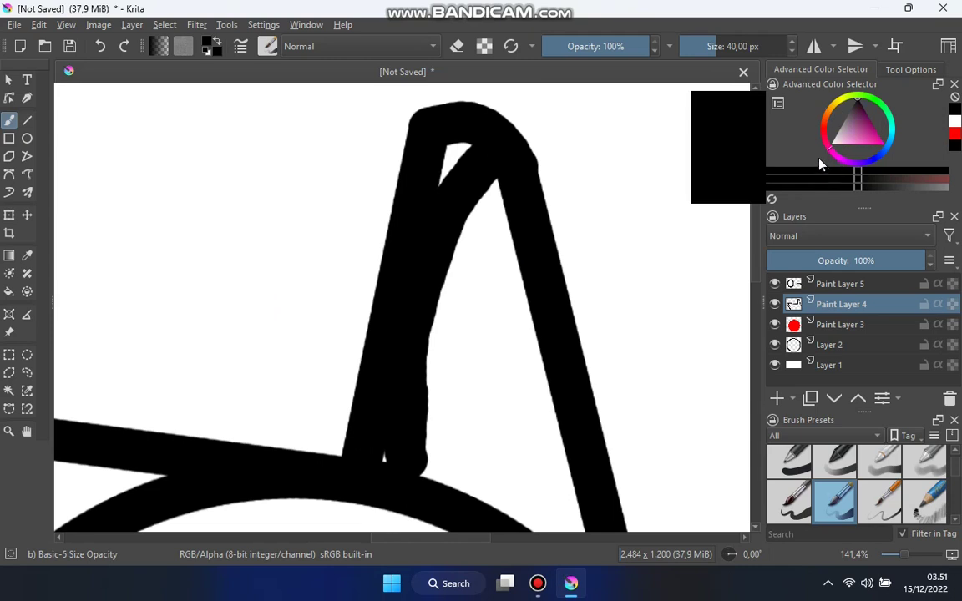
left_click(876, 131)
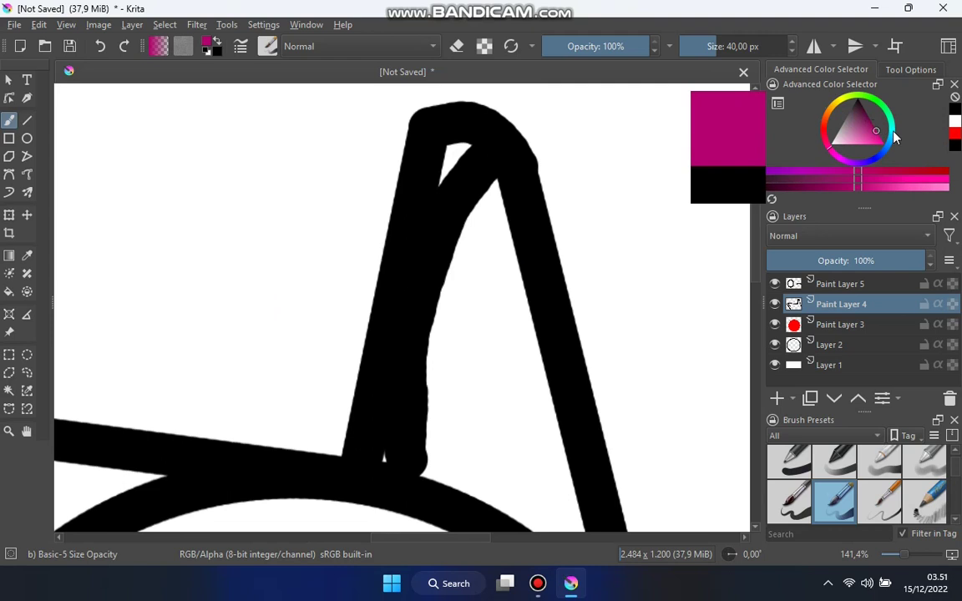
left_click(830, 115)
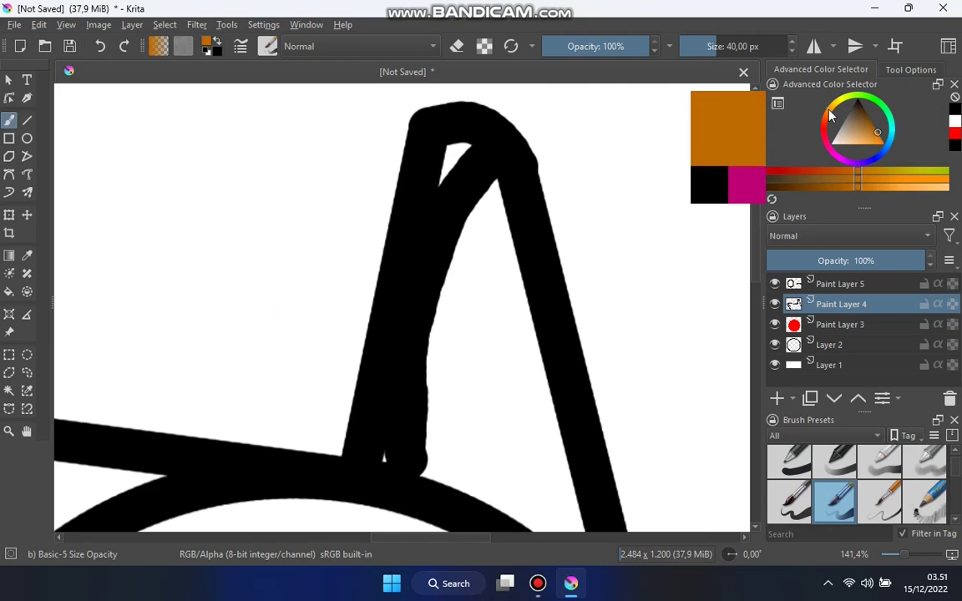
left_click_drag(812, 179, 810, 185)
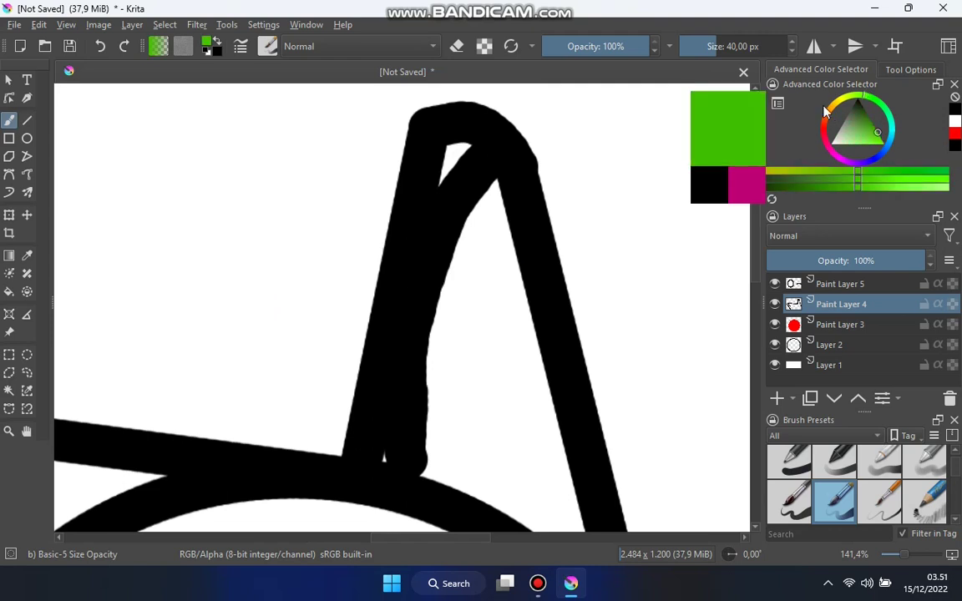
left_click(746, 184)
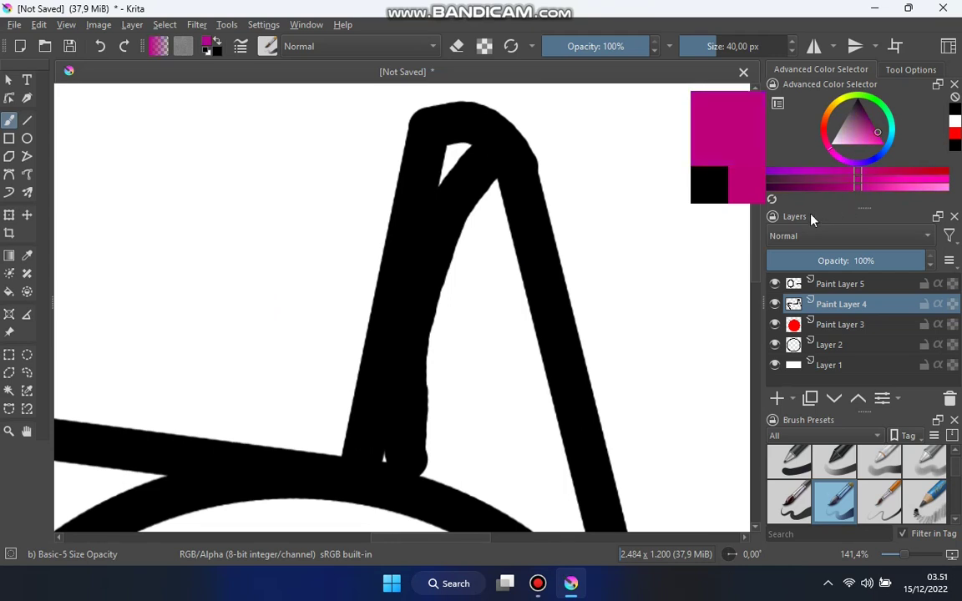
left_click_drag(829, 140, 841, 91)
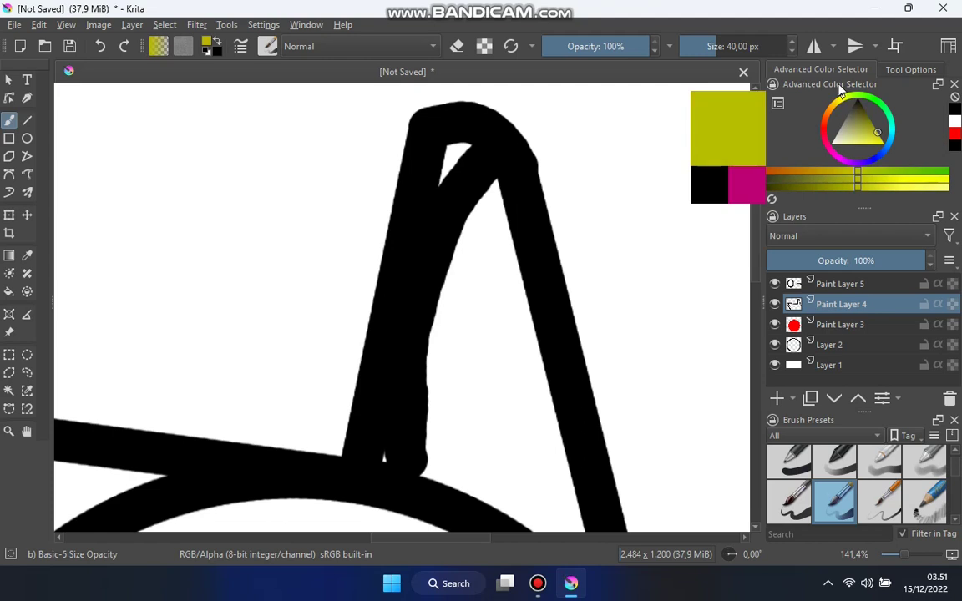
left_click(881, 139)
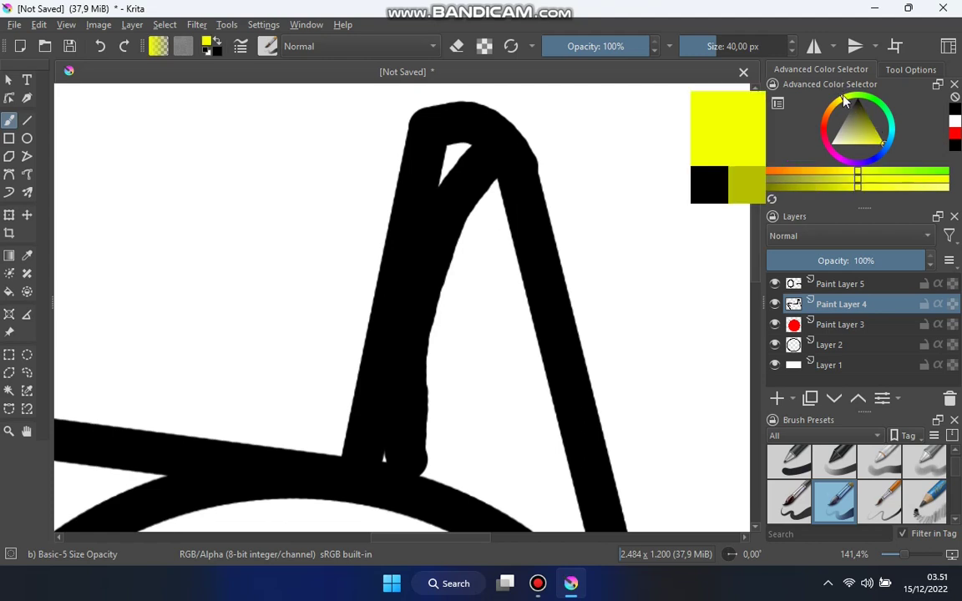
left_click(838, 157)
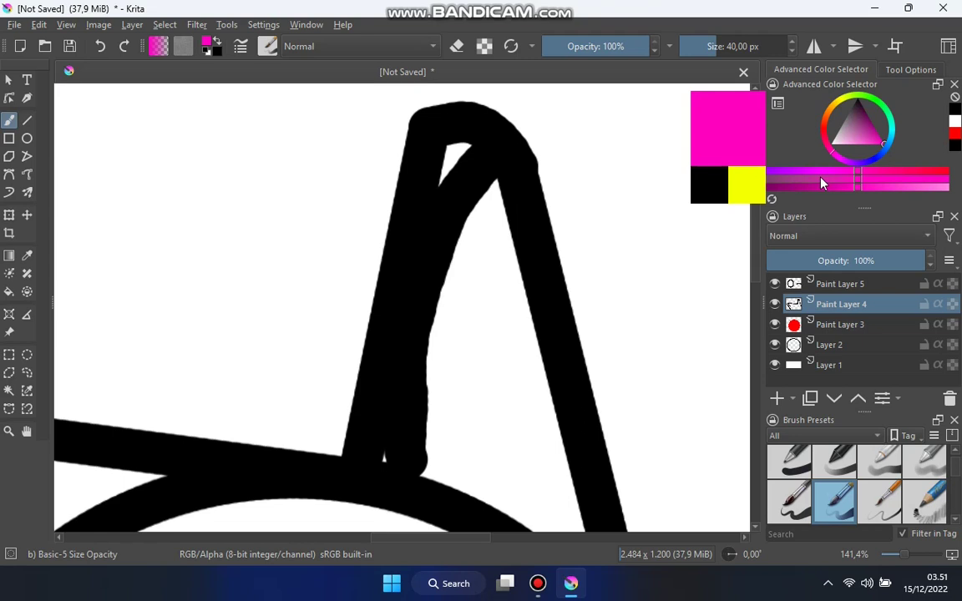
left_click(809, 170)
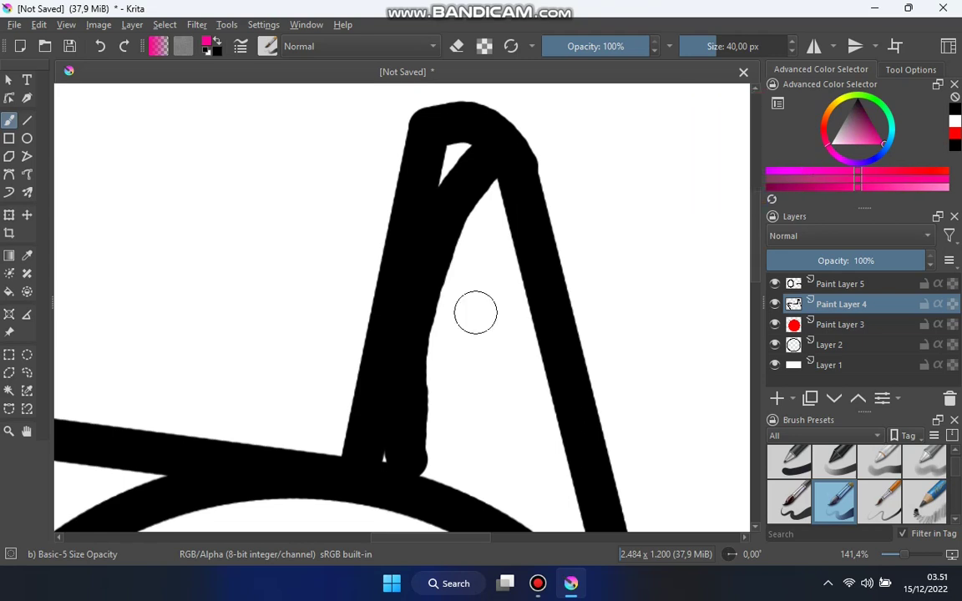
- Test a pink fill on the ear area with the Fill tool, then undo it
left_click(9, 290)
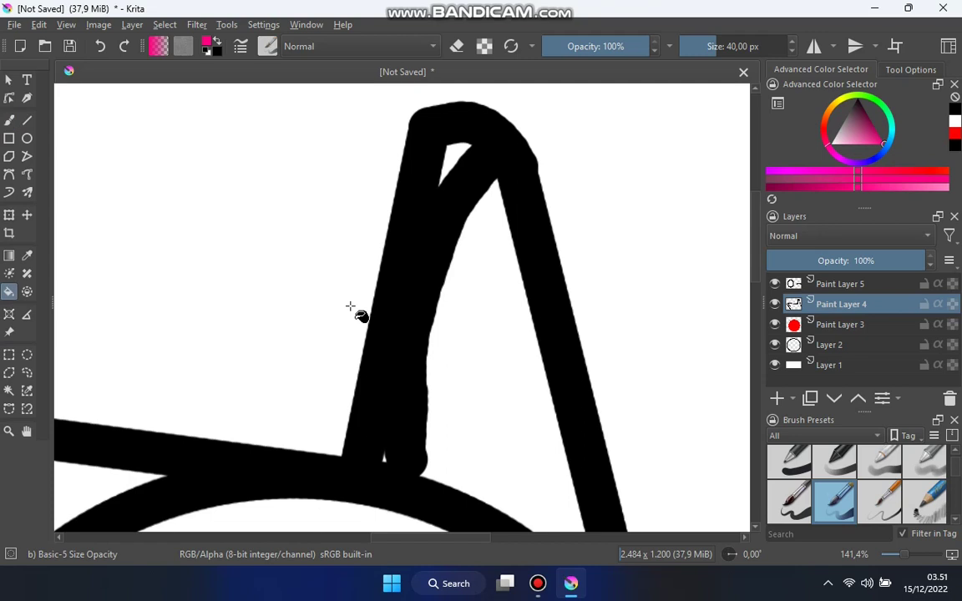
left_click(469, 335)
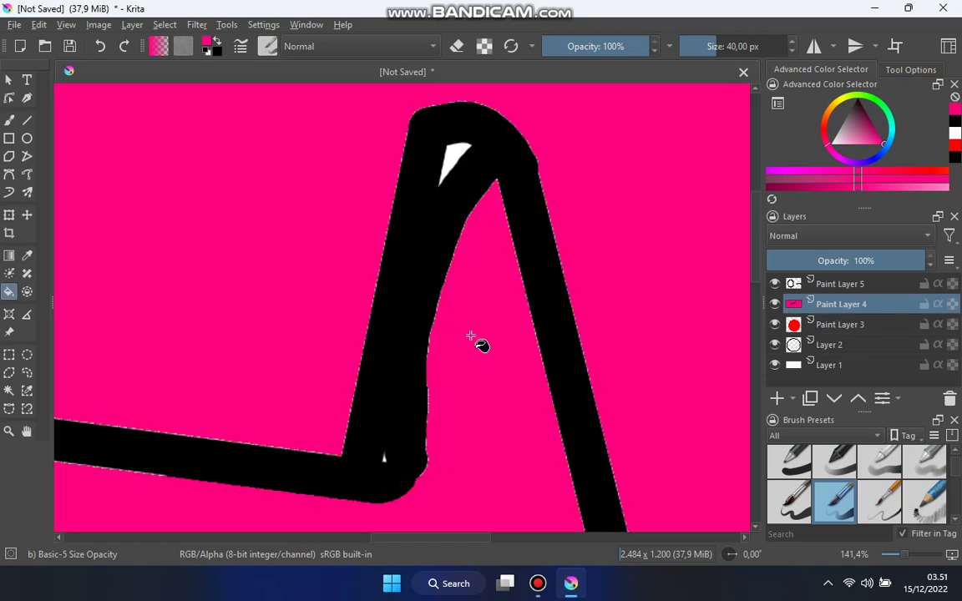
key("ctrl+z")
scroll(501, 401, "down", 4)
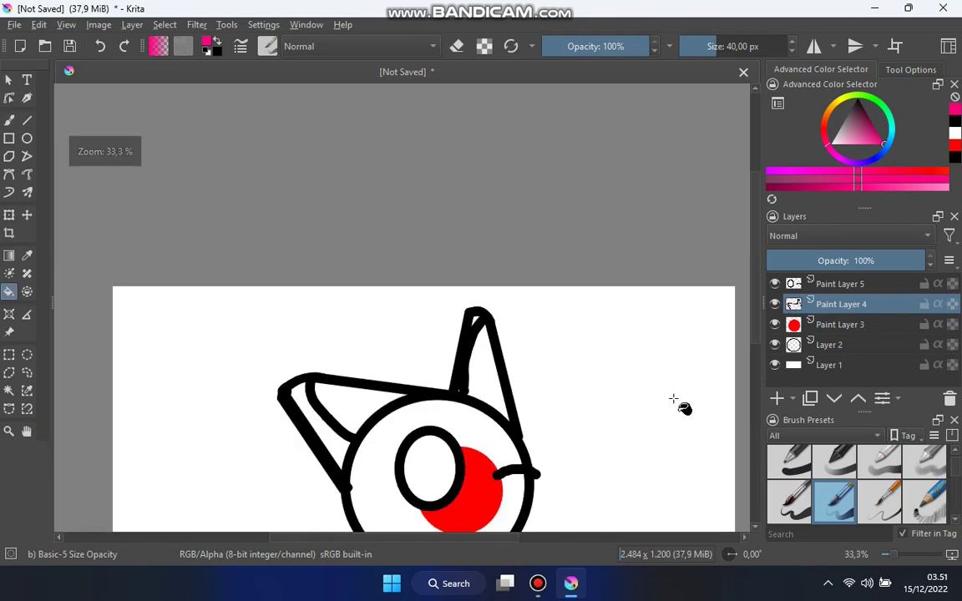
- Toggle Paint Layer 3's red circle and Layer 2's head outline visibility, leaving Layer 2 hidden
scroll(749, 330, "down", 1)
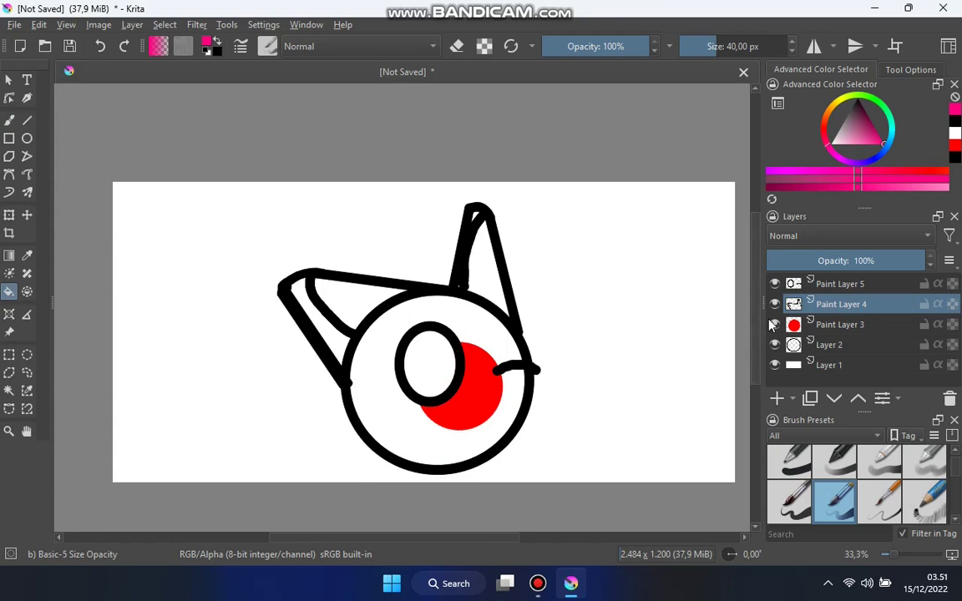
left_click(775, 324)
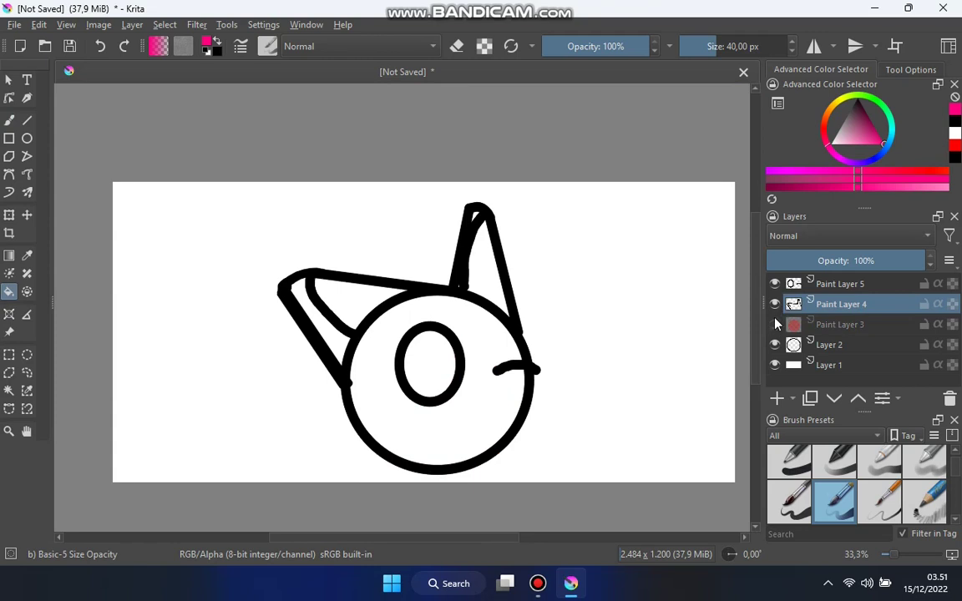
left_click(775, 324)
left_click(775, 344)
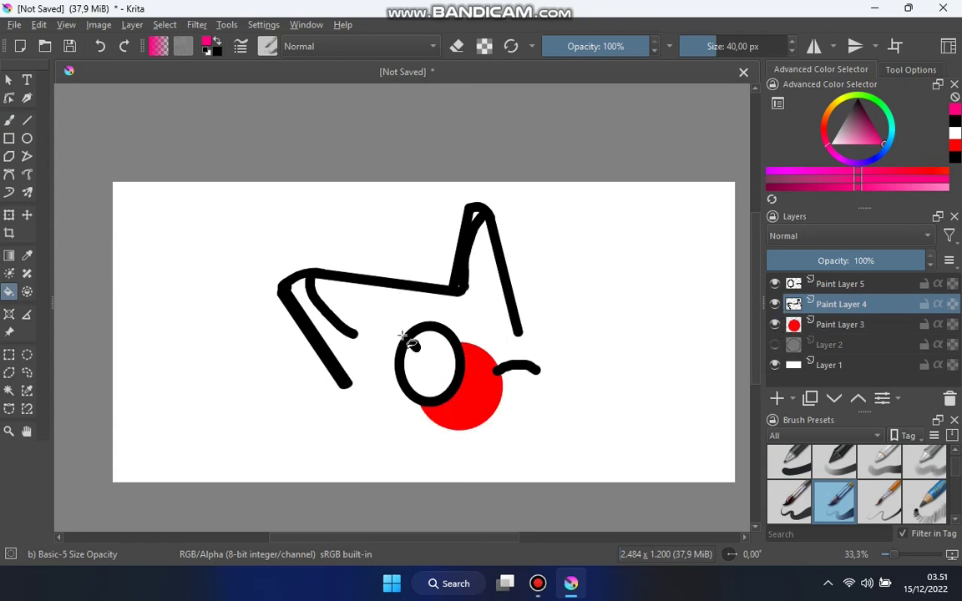
scroll(388, 318, "up", 2)
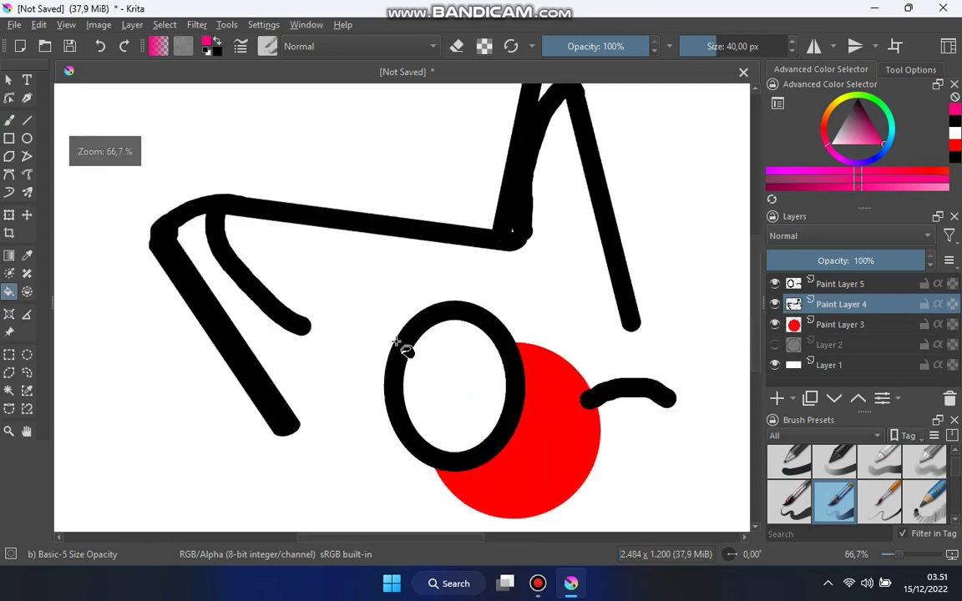
left_click(775, 345)
left_click(776, 345)
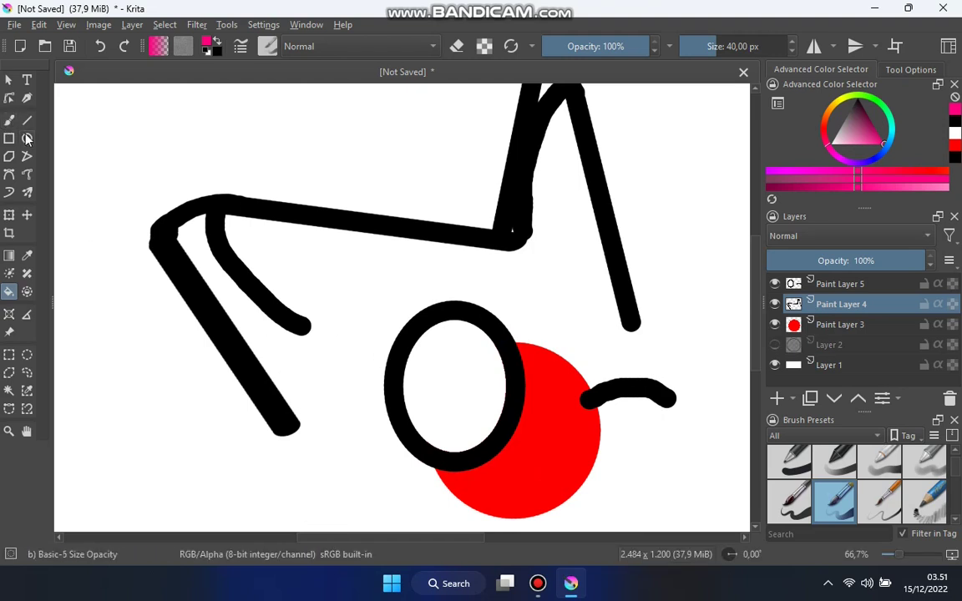
- Set the Freehand Brush colour to pure black after undoing a pink test stroke
left_click(9, 120)
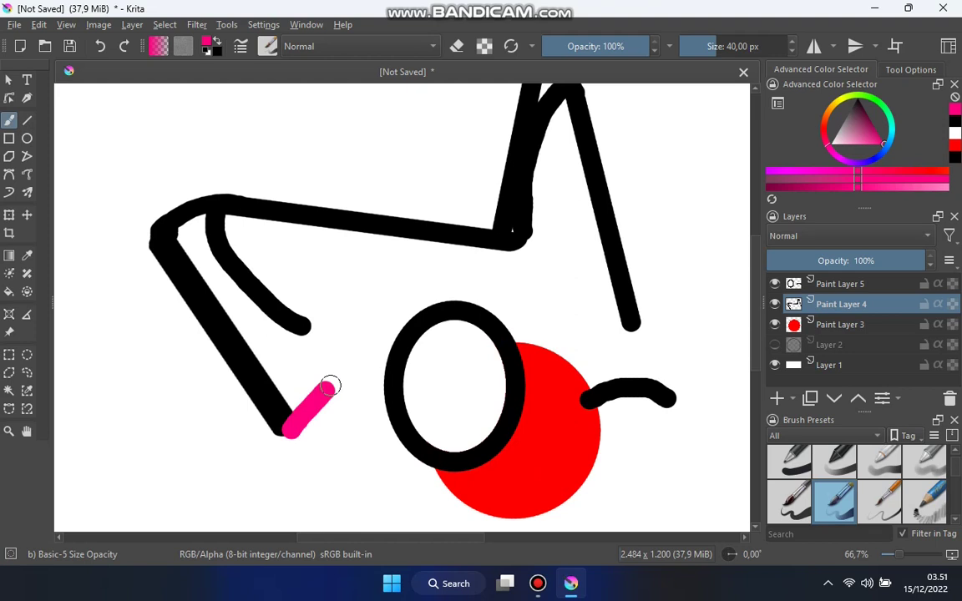
left_click_drag(291, 429, 384, 319)
key("ctrl+z")
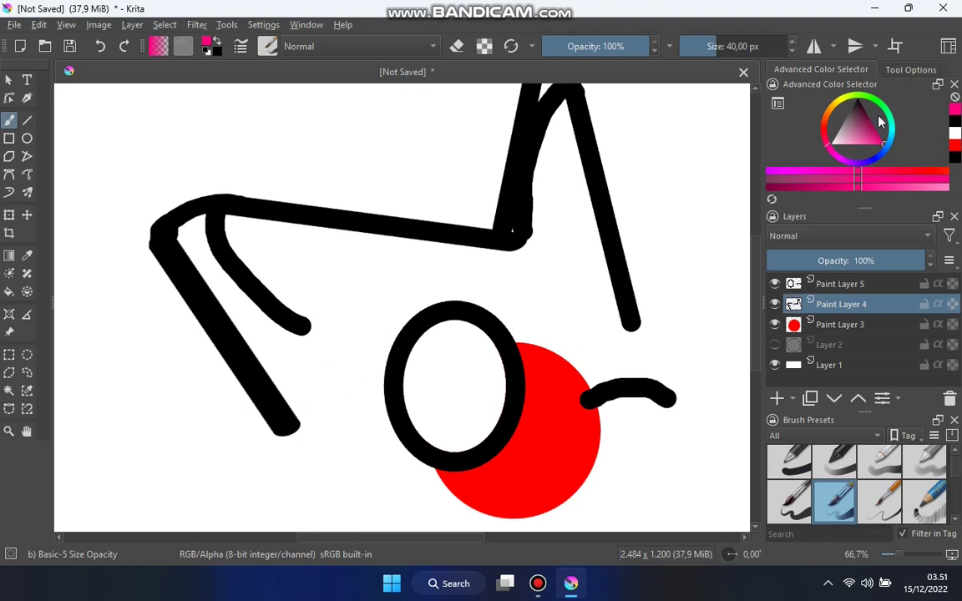
left_click(836, 149)
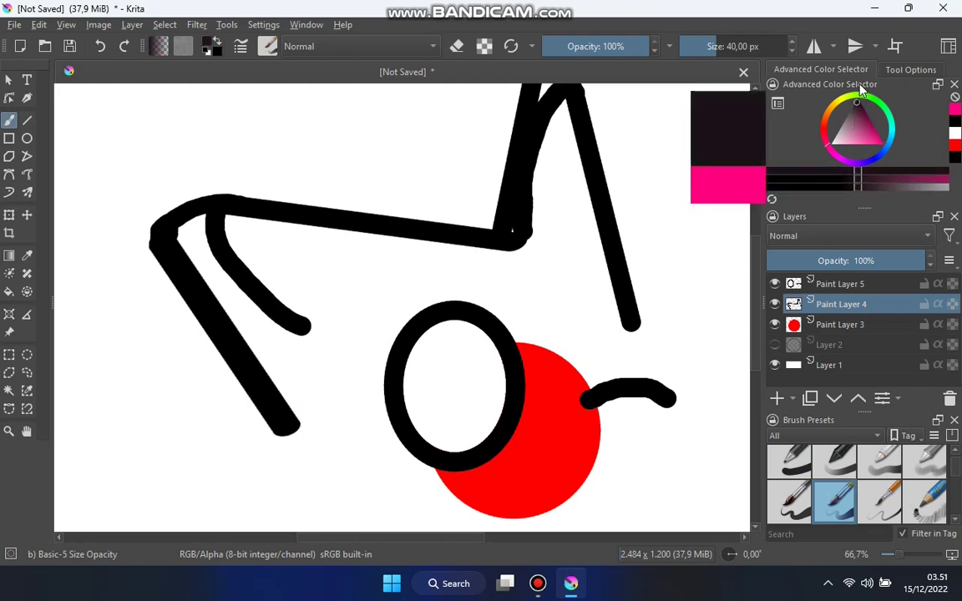
left_click(863, 98)
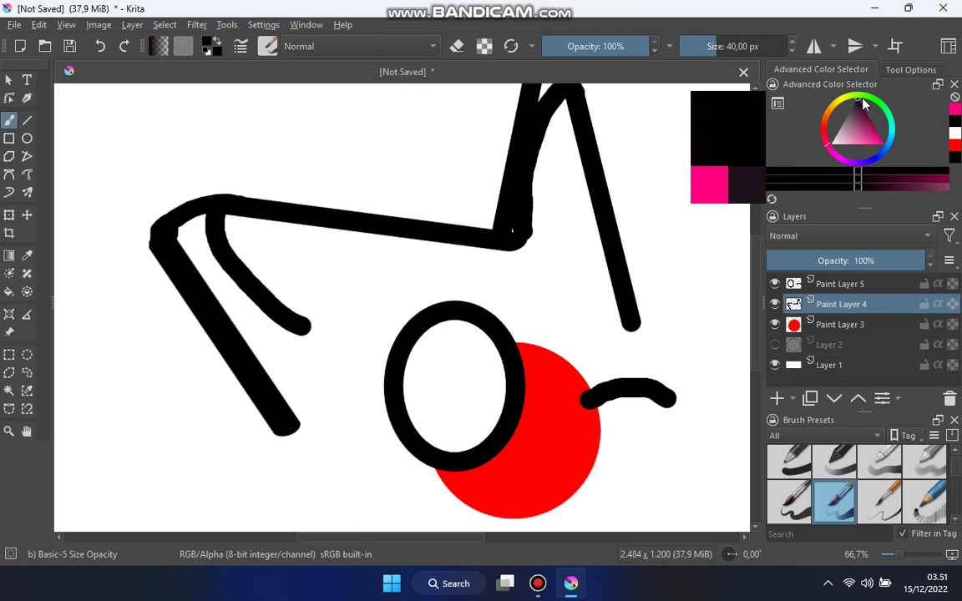
left_click(775, 345)
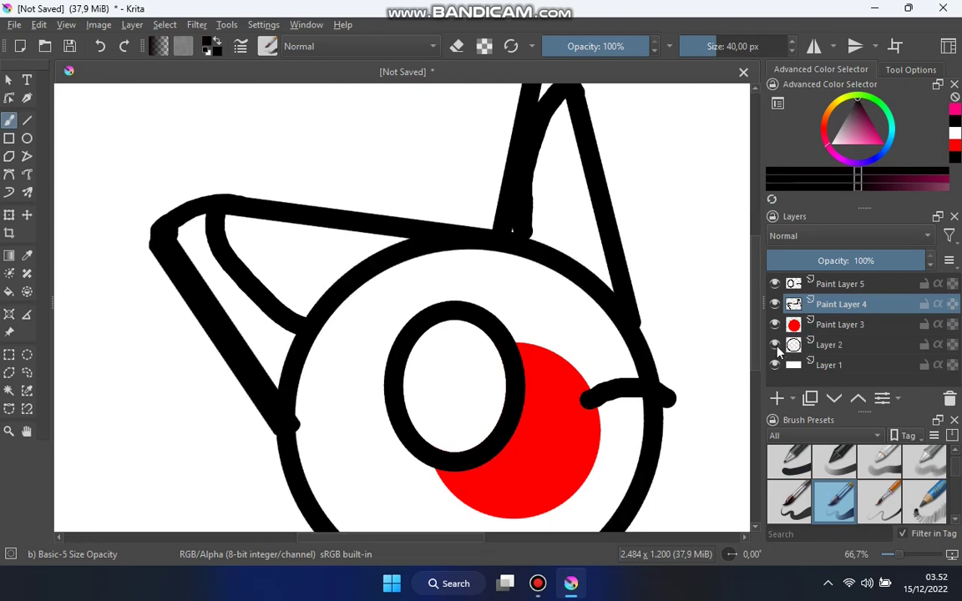
left_click(775, 345)
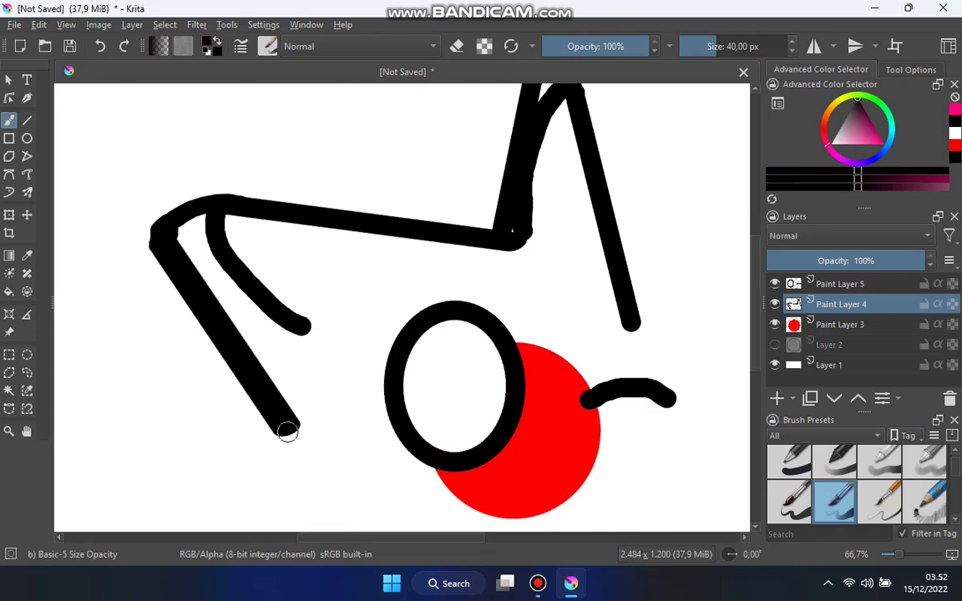
- Close the left ear's base with a black line, check it against the head outline, and enable eraser mode
left_click_drag(288, 430, 515, 229)
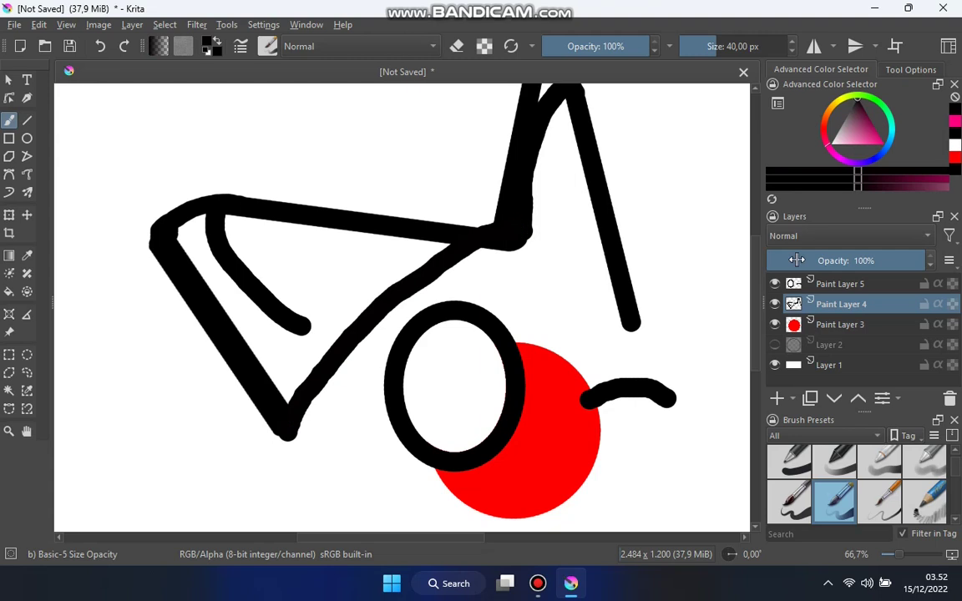
left_click(775, 345)
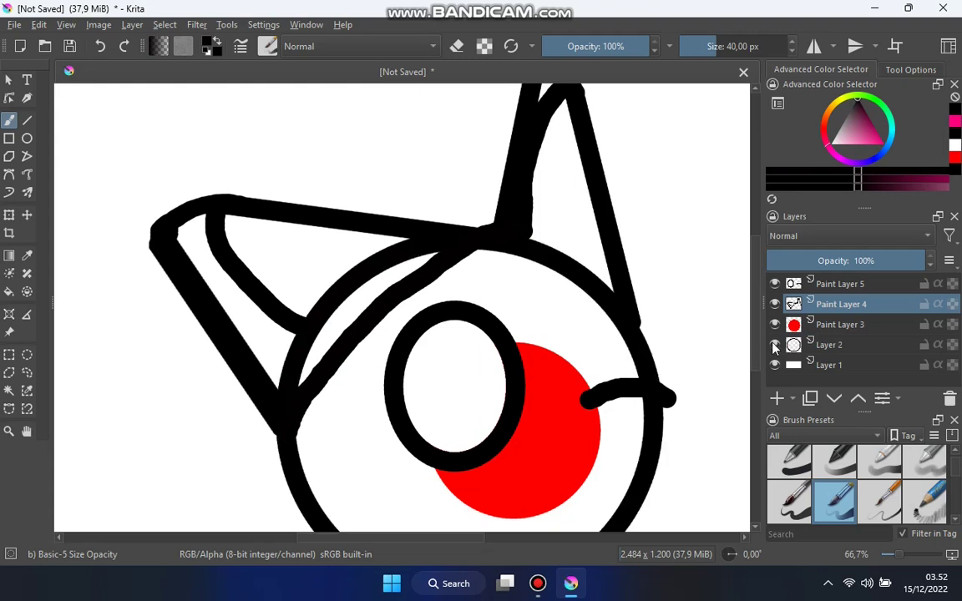
left_click(775, 345)
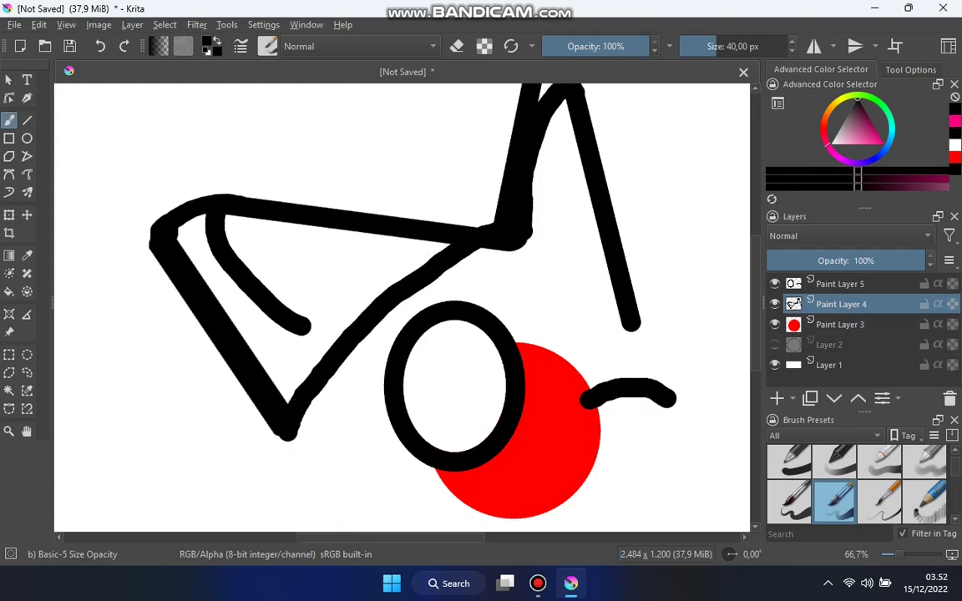
left_click(775, 345)
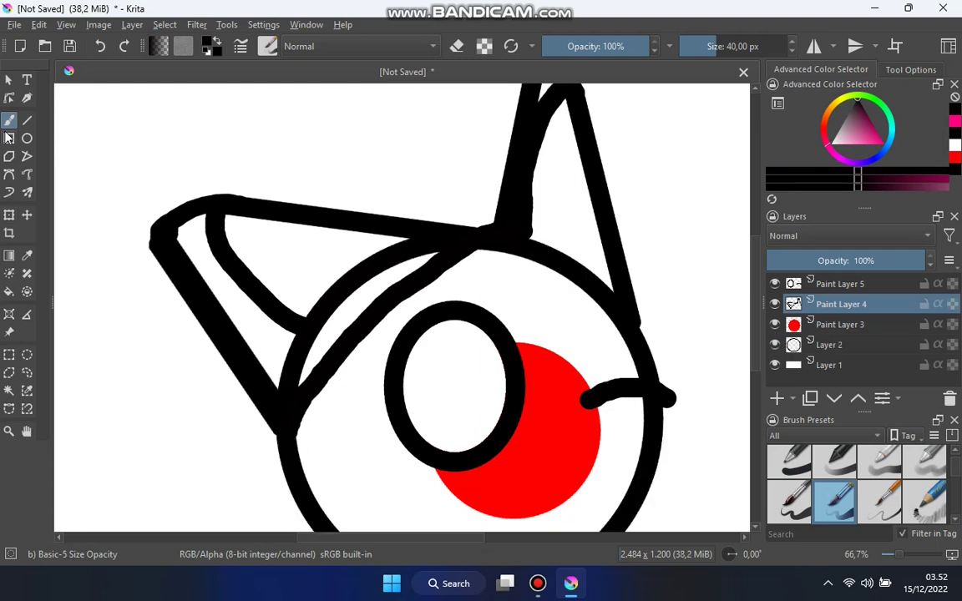
key("e")
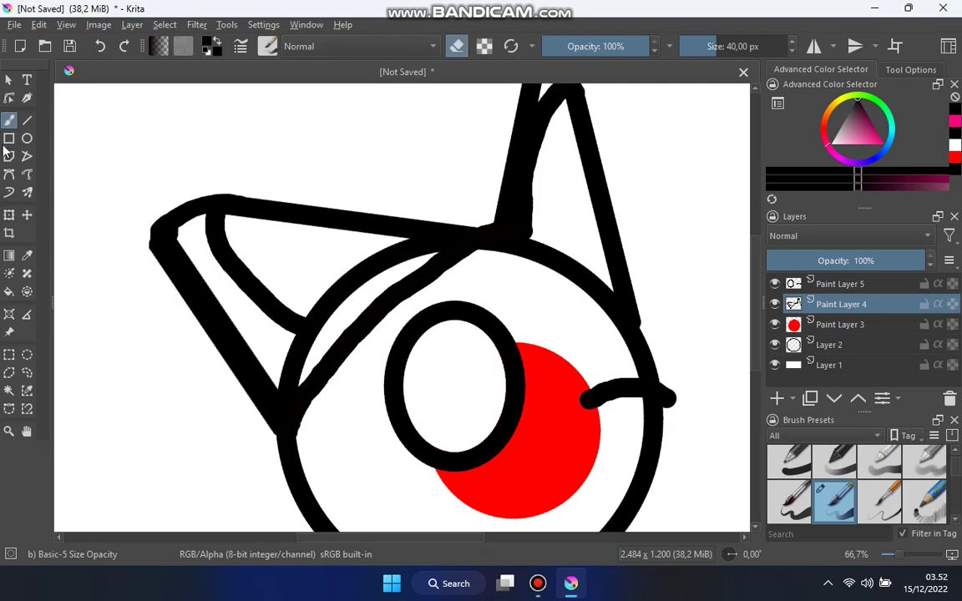
- Enlarge the eraser and erase the ear strokes crossing into the head, then reshow the head circle
left_click_drag(659, 46, 693, 46)
mouse_move(467, 250)
left_mouse_down()
mouse_move(314, 345)
mouse_move(322, 391)
left_mouse_up()
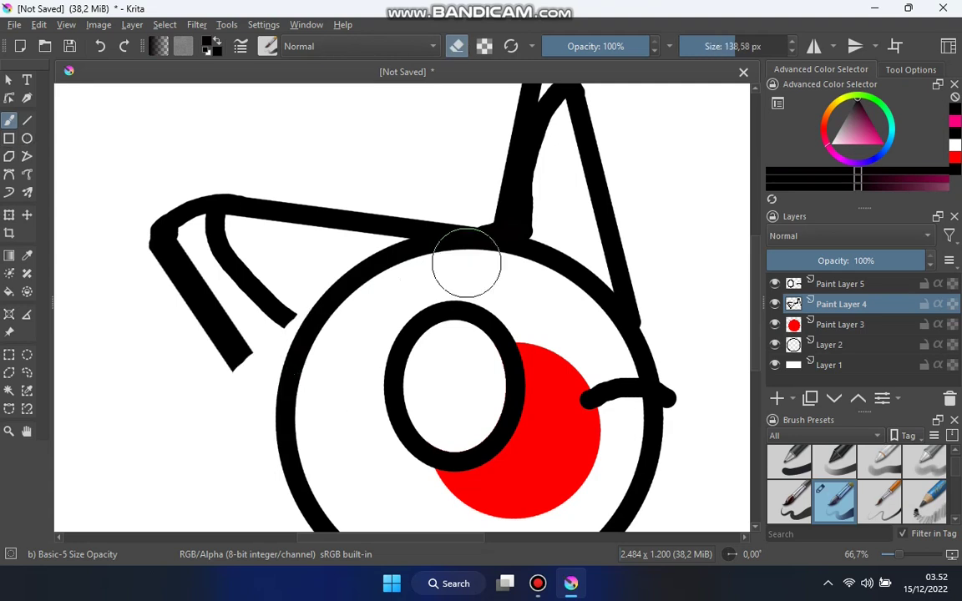
key("ctrl+z")
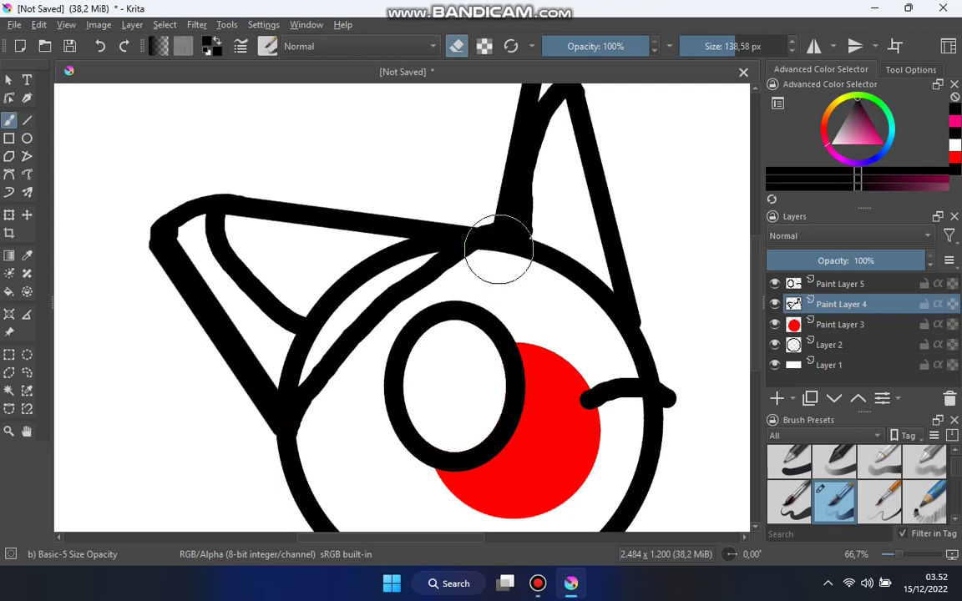
key("ctrl+z")
key("ctrl+shift+z")
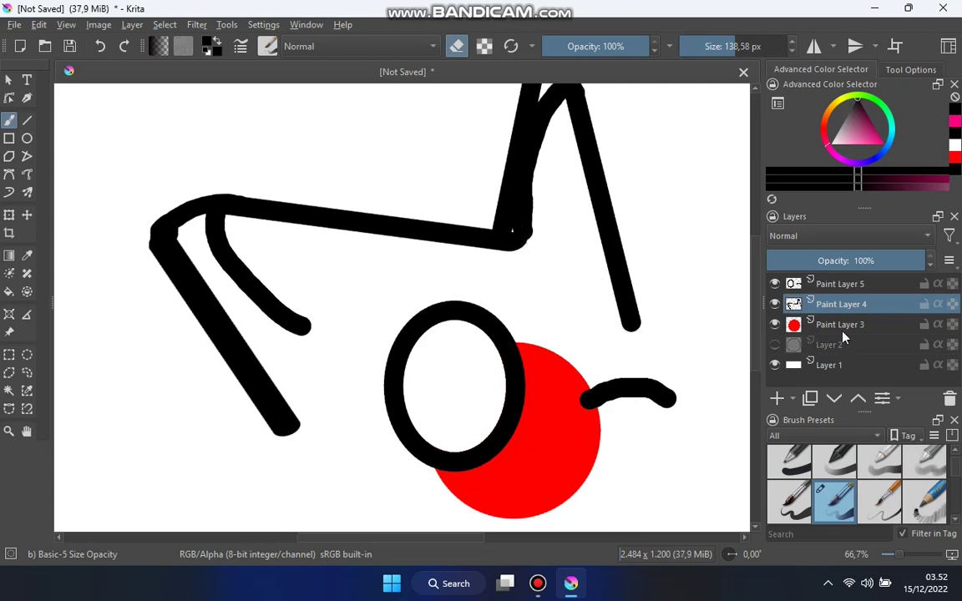
left_click(774, 344)
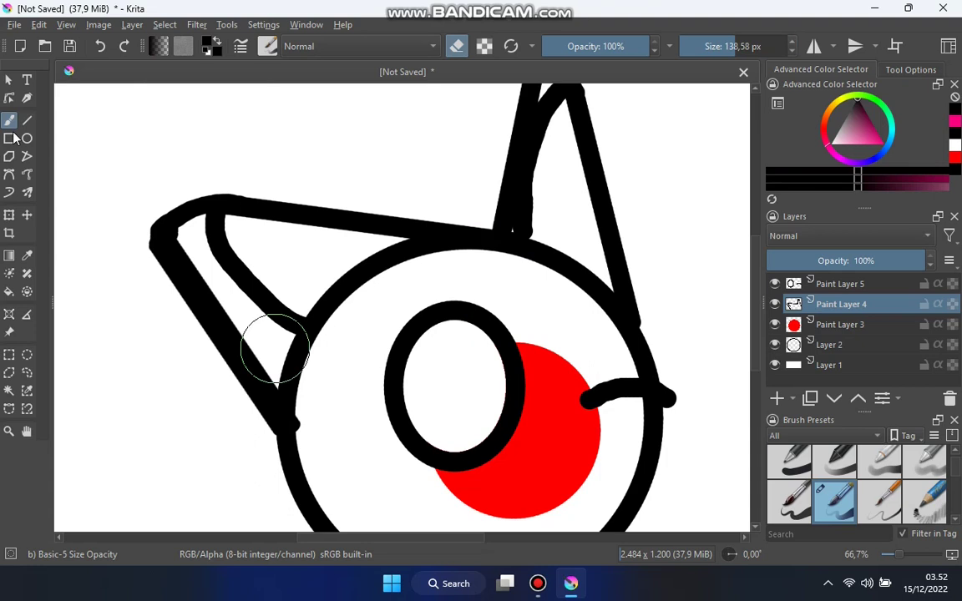
- Set the brush to about 27 px and thicken the head's left outline where the ears meet it
left_click_drag(716, 42, 645, 41)
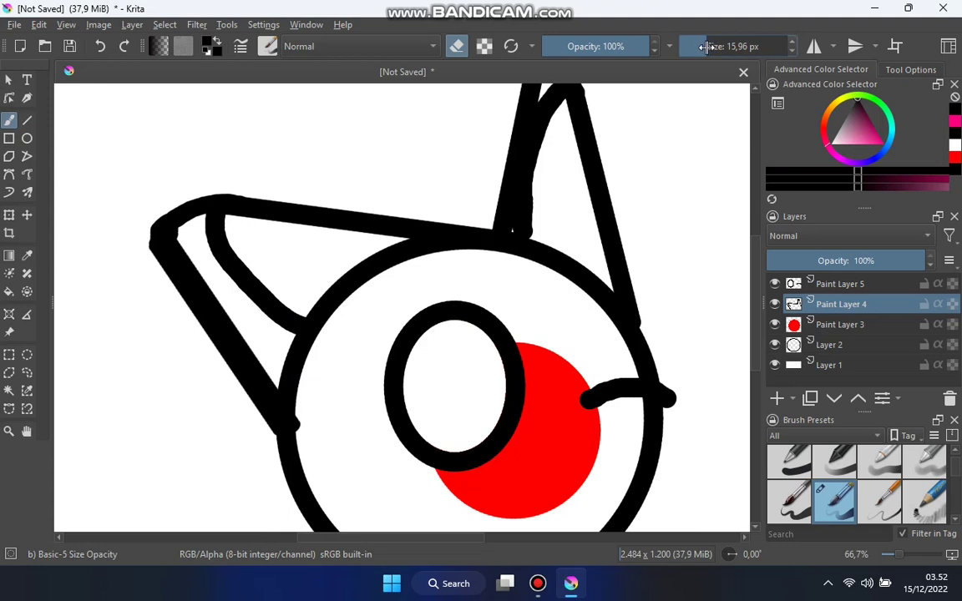
left_click_drag(659, 46, 635, 46)
scroll(374, 343, "up", 1)
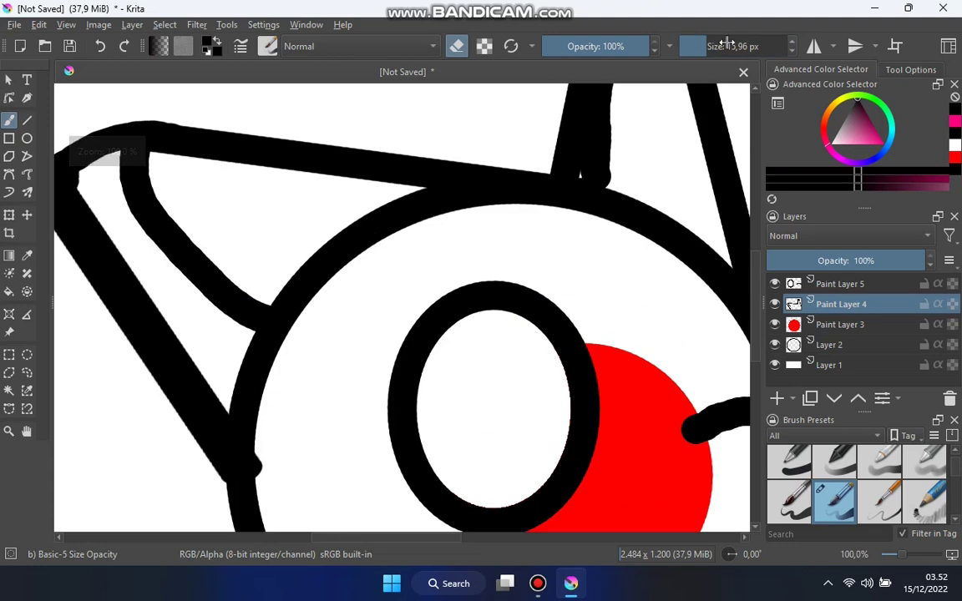
left_click(718, 46)
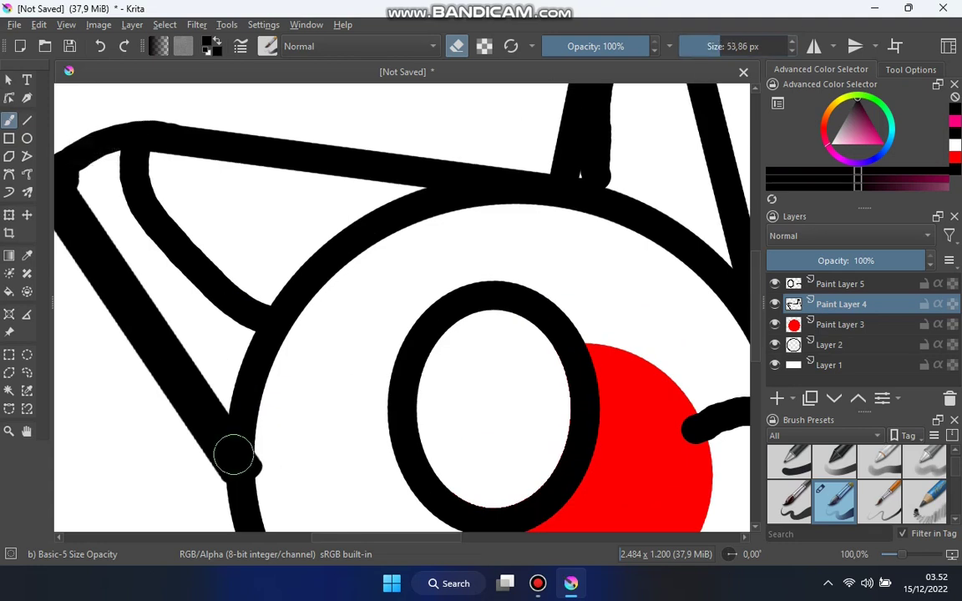
left_click_drag(237, 456, 241, 430)
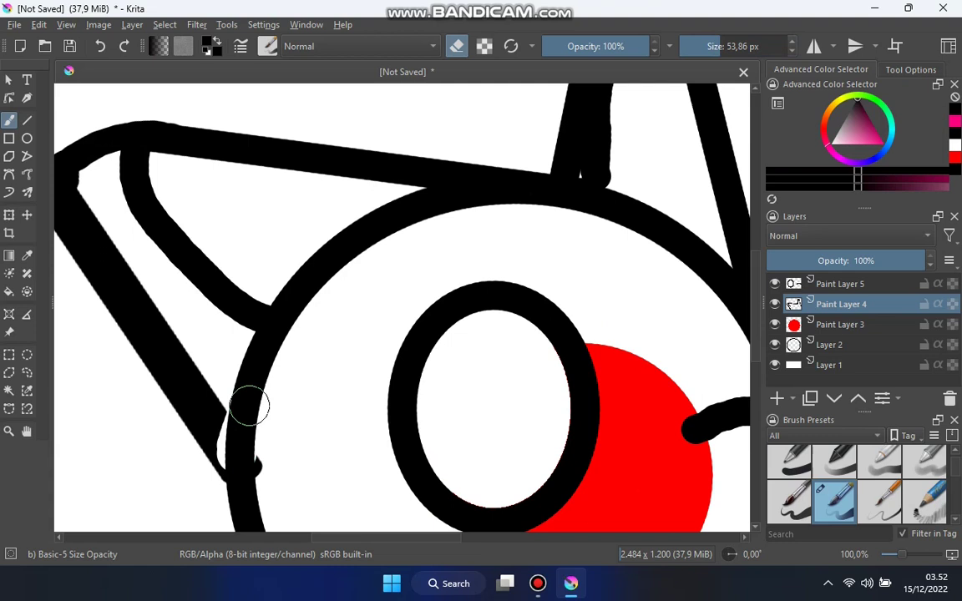
key("ctrl+z")
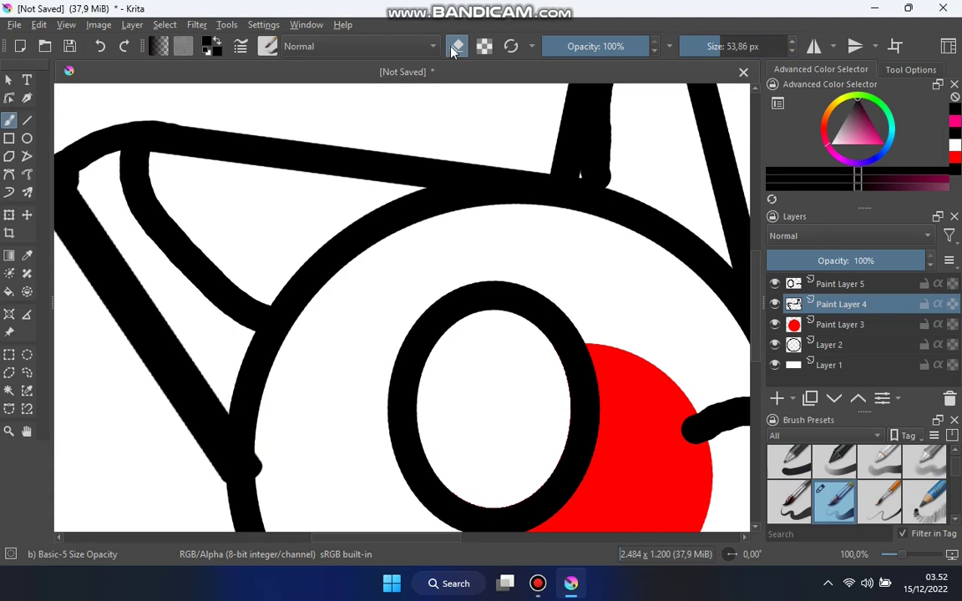
left_click(710, 46)
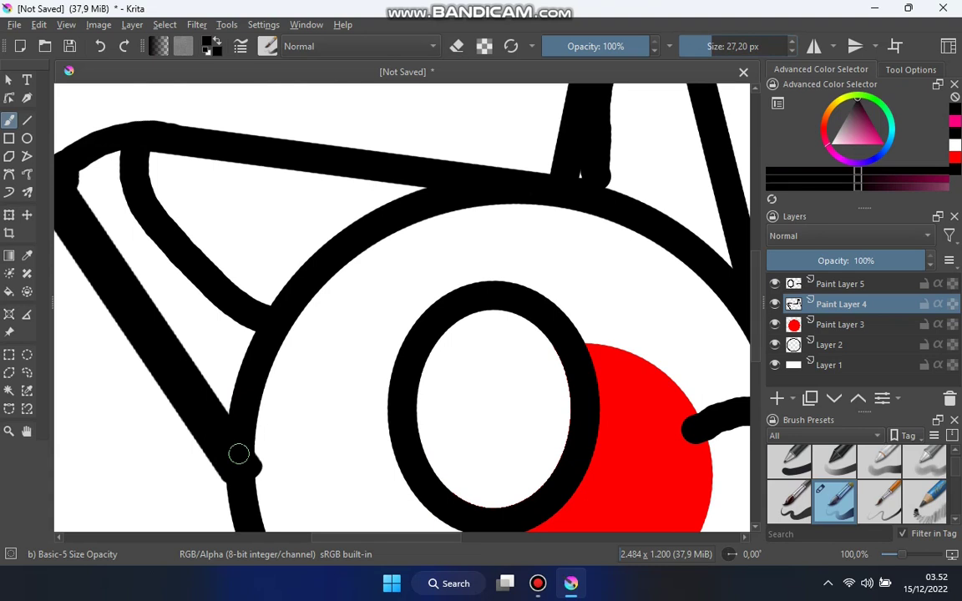
mouse_move(256, 382)
left_mouse_down()
mouse_move(318, 275)
mouse_move(376, 224)
mouse_move(509, 182)
mouse_move(594, 193)
mouse_move(730, 283)
left_mouse_up()
scroll(732, 325, "down", 2)
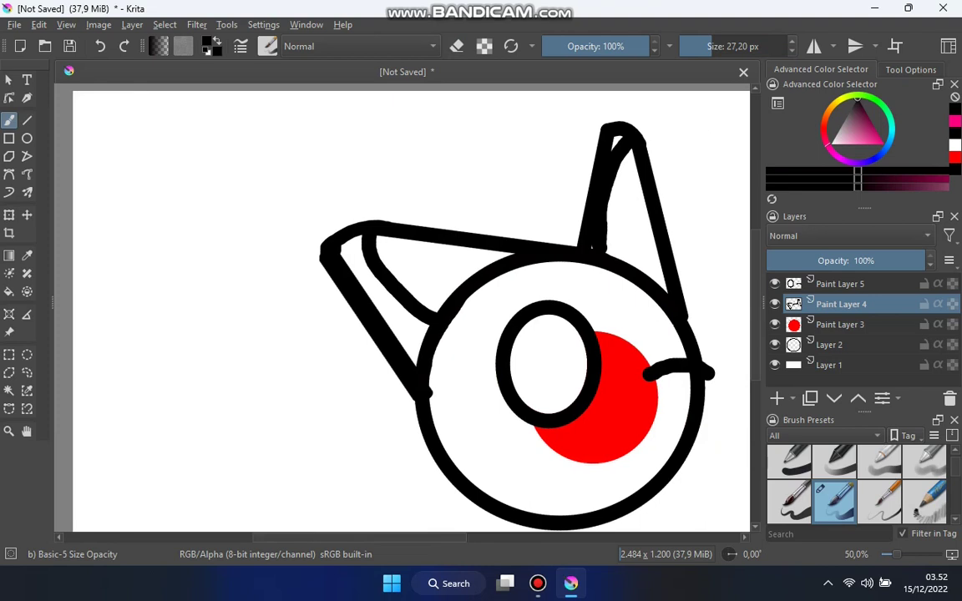
scroll(715, 319, "up", 2)
scroll(593, 304, "up", 1)
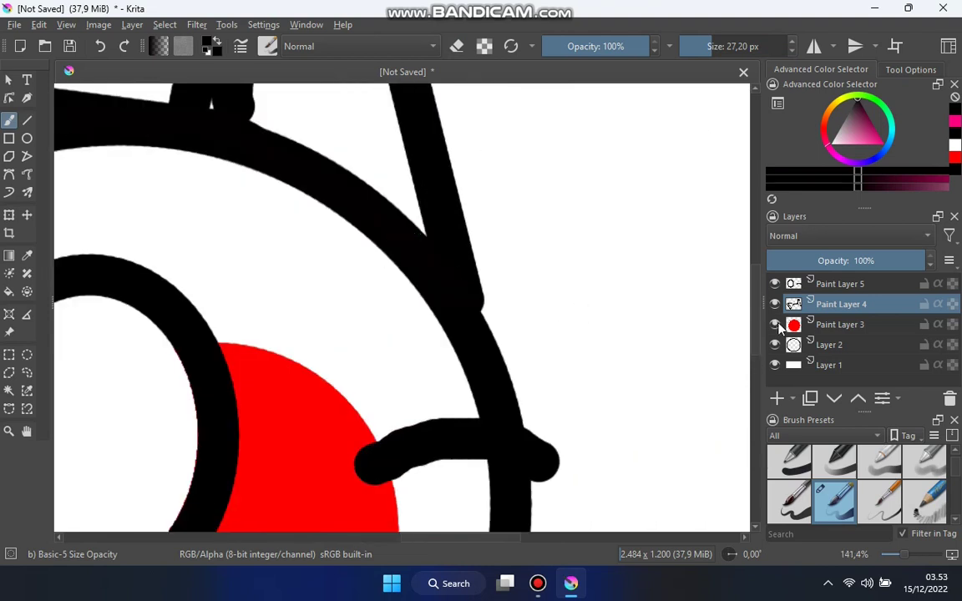
left_click(775, 344)
left_click(775, 345)
scroll(511, 349, "down", 2)
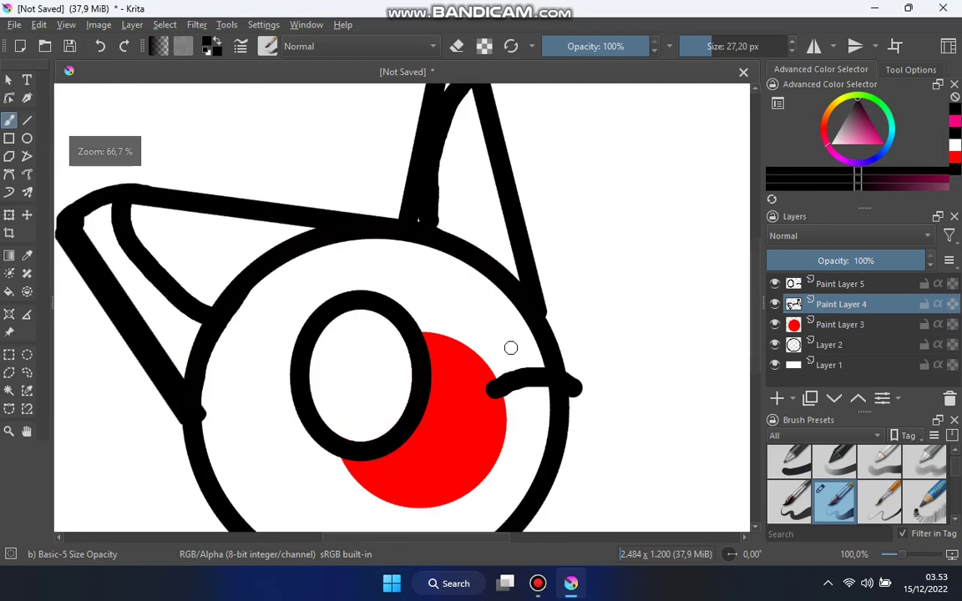
scroll(511, 348, "down", 2)
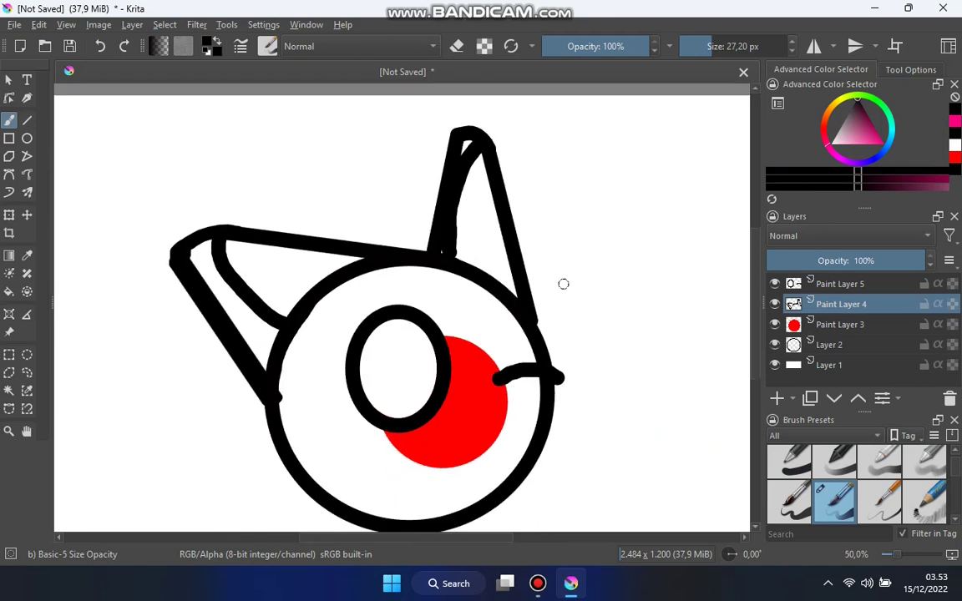
scroll(425, 240, "up", 2)
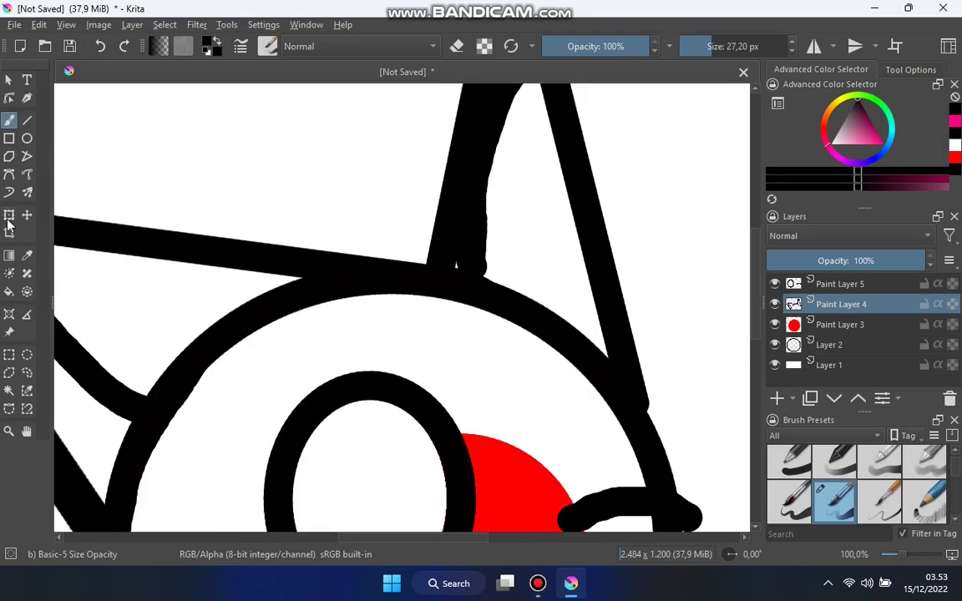
left_click(8, 291)
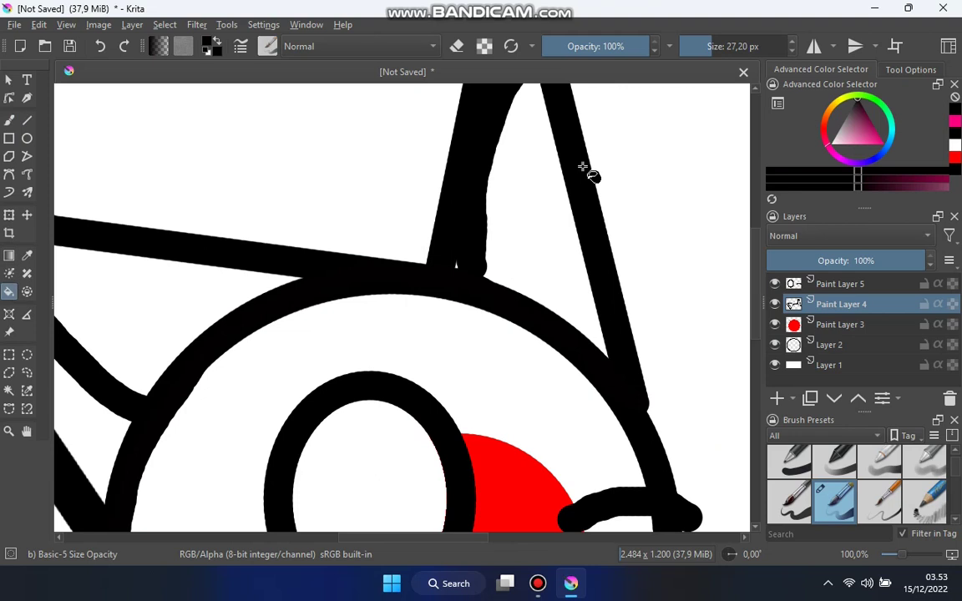
- Fill the insides of the right and left ear outlines with hot pink
left_click(873, 144)
left_click(543, 209)
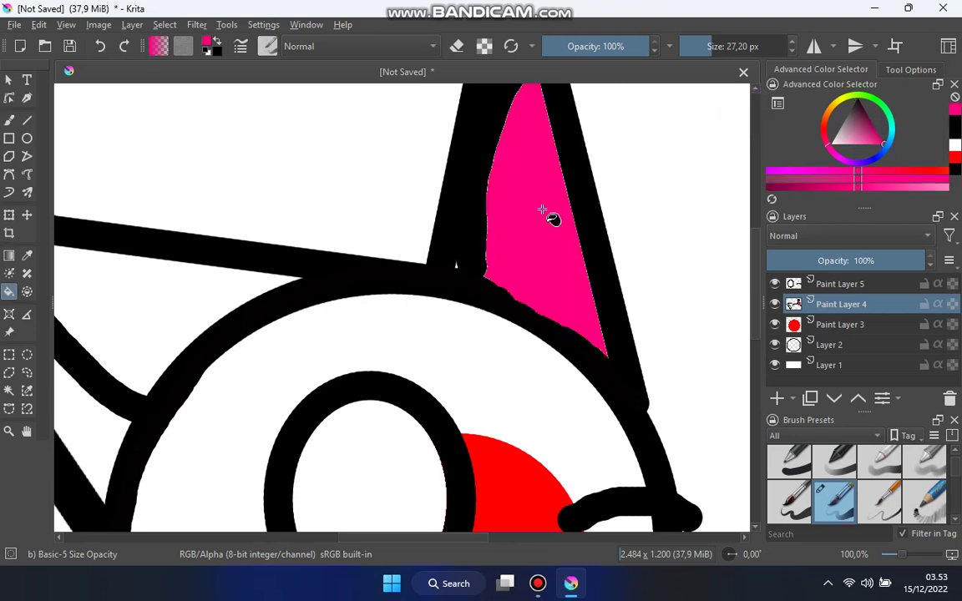
left_click(204, 308)
scroll(217, 307, "down", 3)
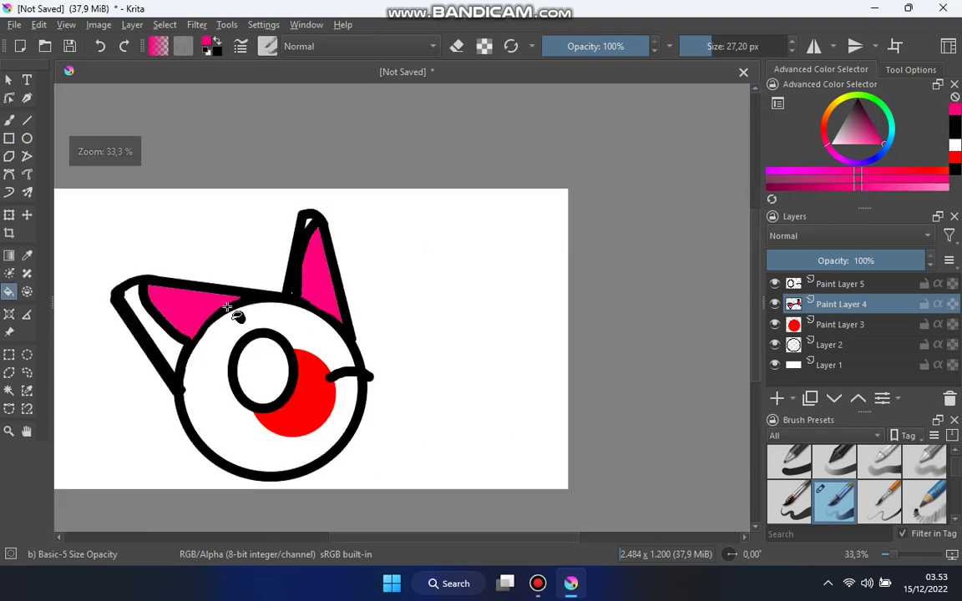
scroll(238, 315, "down", 2)
scroll(225, 333, "up", 4)
scroll(247, 369, "down", 3)
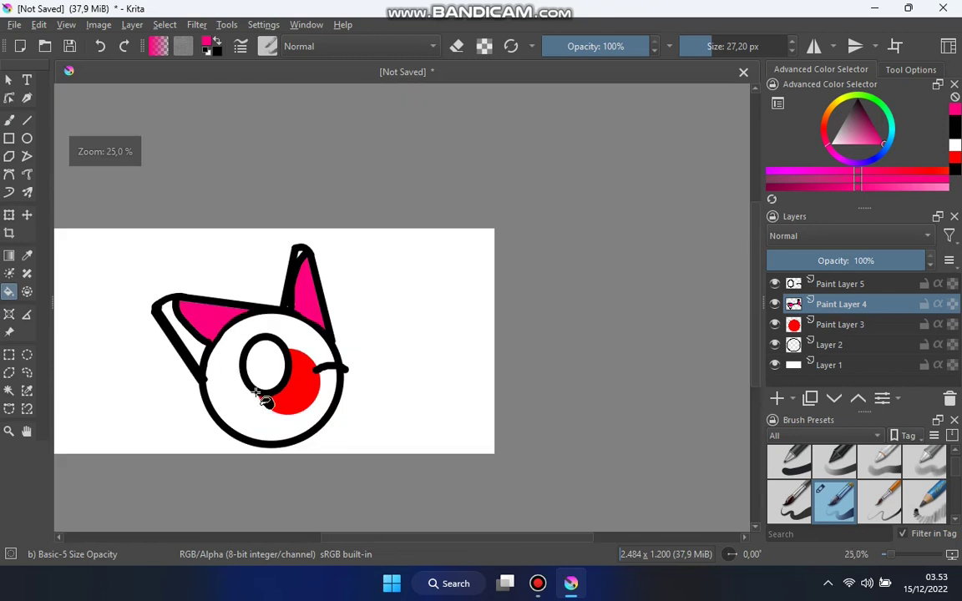
scroll(316, 547, "left", 2)
scroll(316, 547, "left", 2)
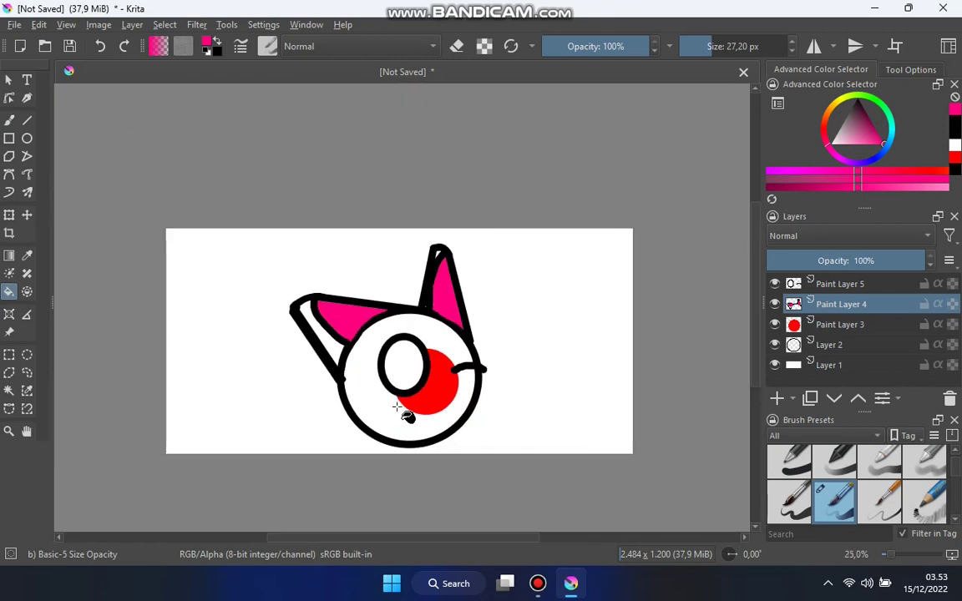
scroll(408, 387, "up", 2)
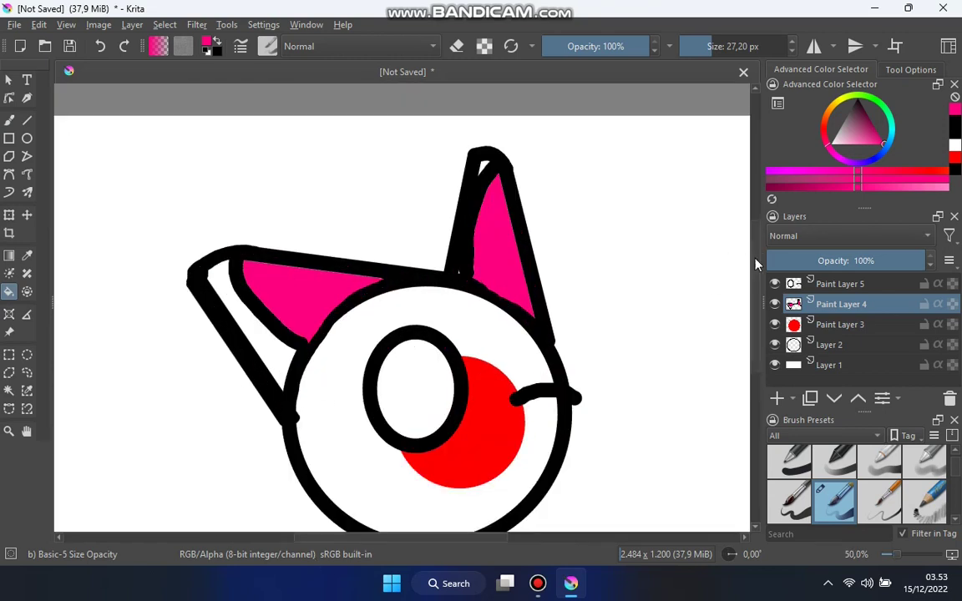
scroll(376, 333, "down", 2)
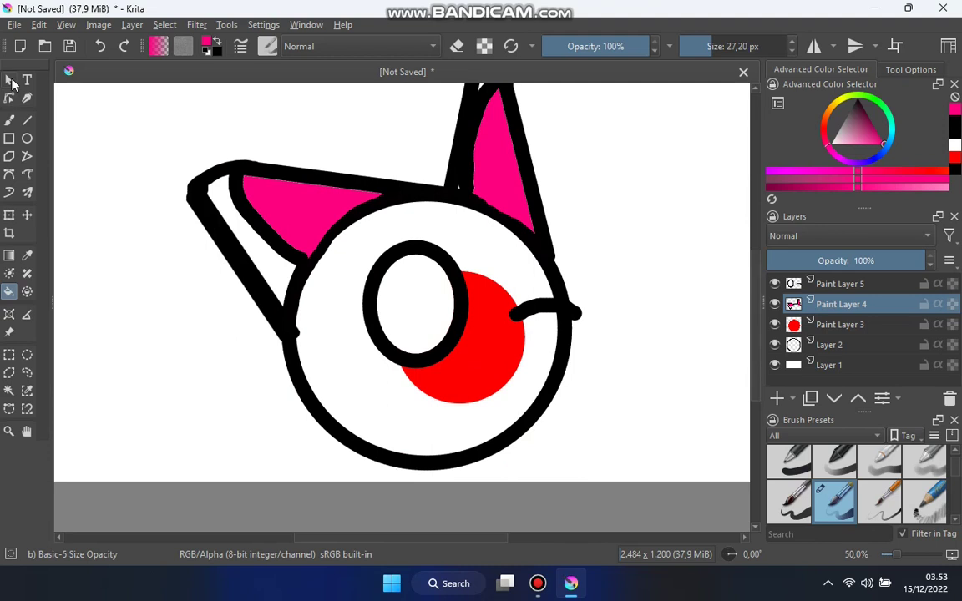
left_click(11, 117)
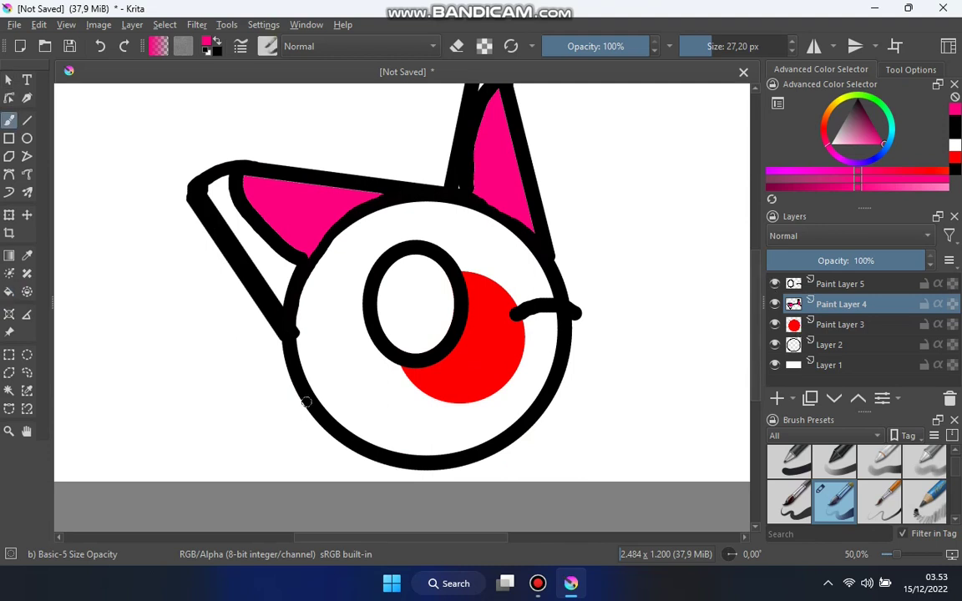
left_click(775, 304)
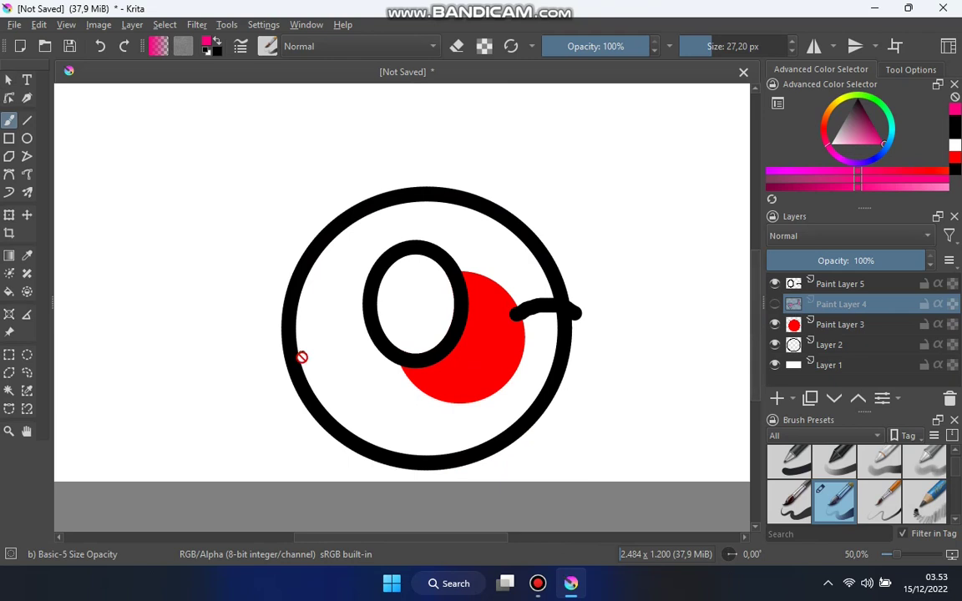
left_click(776, 304)
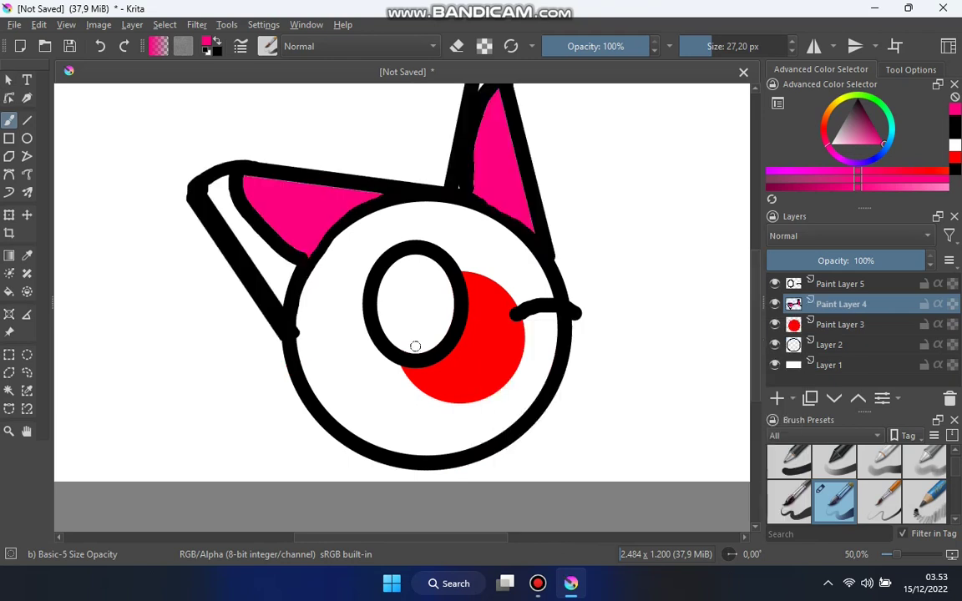
left_click_drag(296, 380, 183, 345)
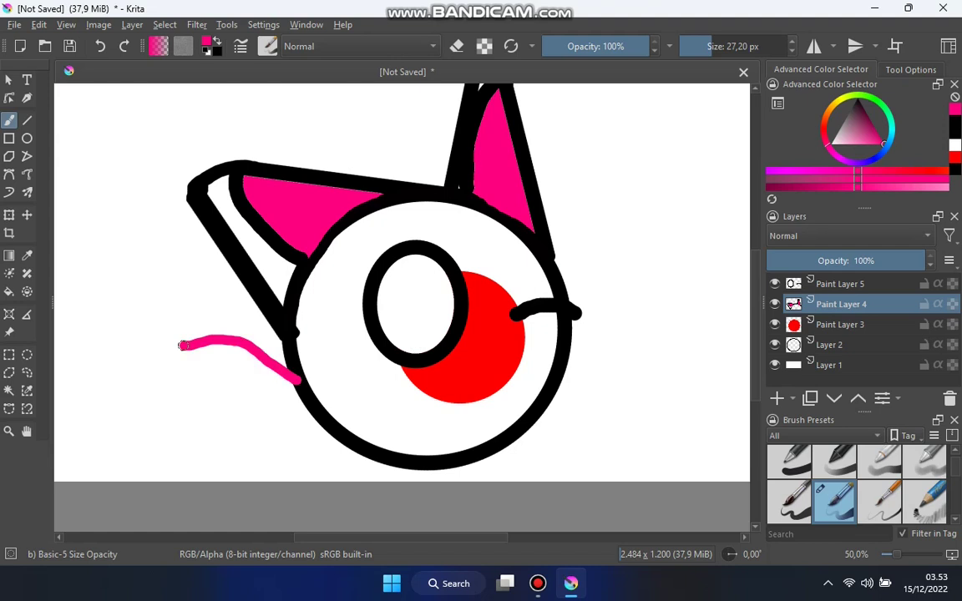
key("ctrl+z")
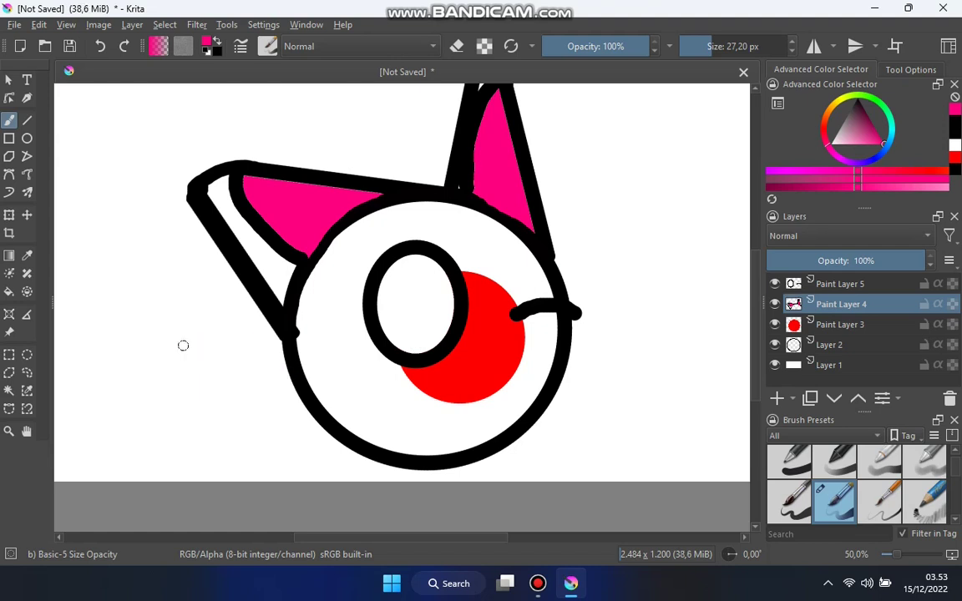
left_click_drag(879, 111, 832, 144)
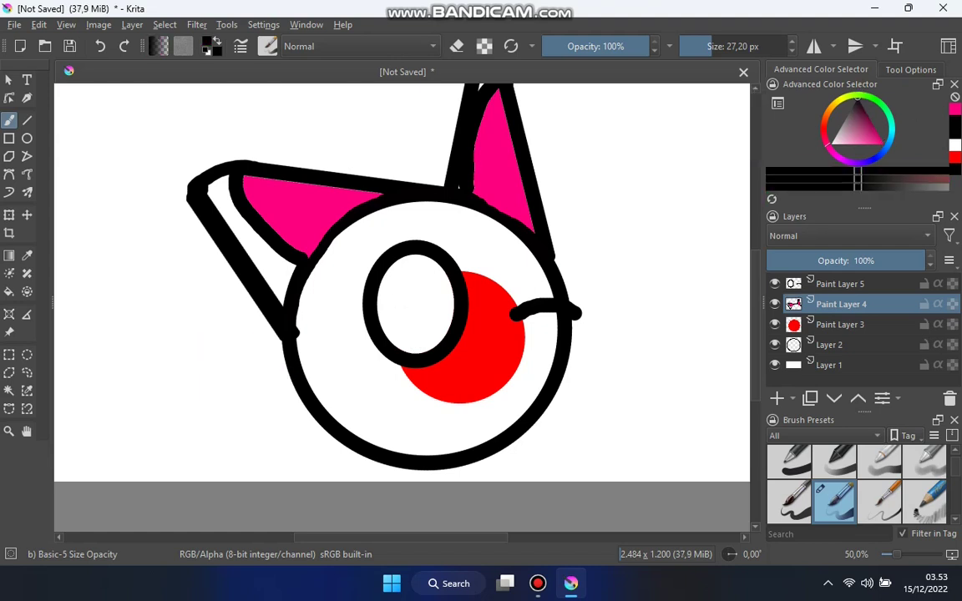
mouse_move(308, 410)
left_mouse_down()
mouse_move(176, 327)
mouse_move(115, 380)
left_mouse_up()
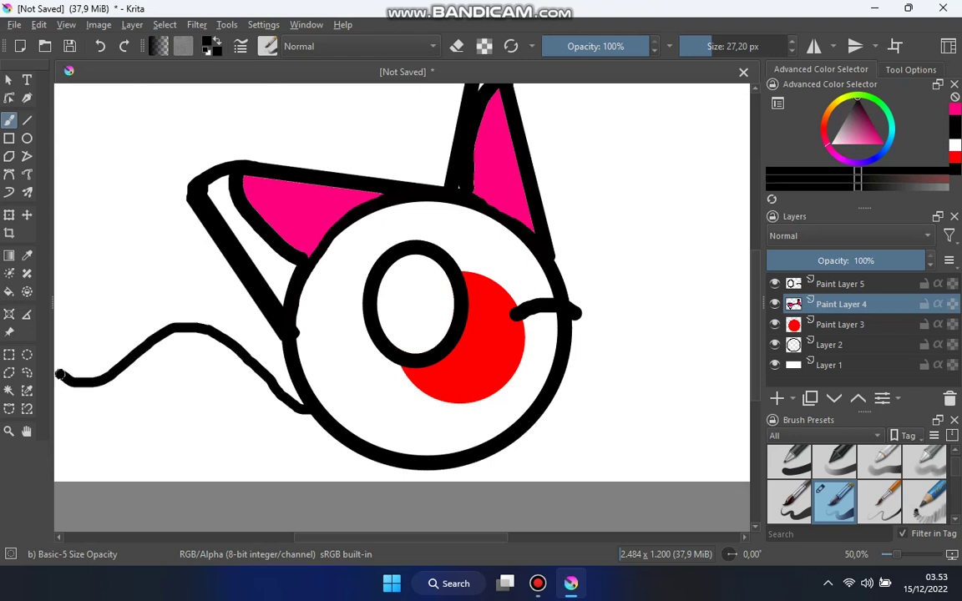
key("ctrl+z")
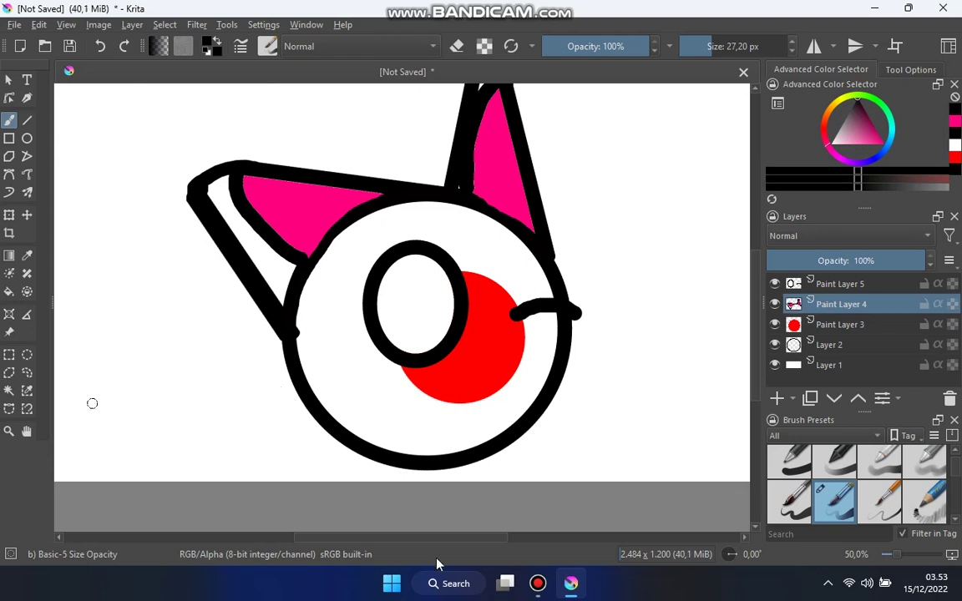
left_click_drag(427, 544, 384, 542)
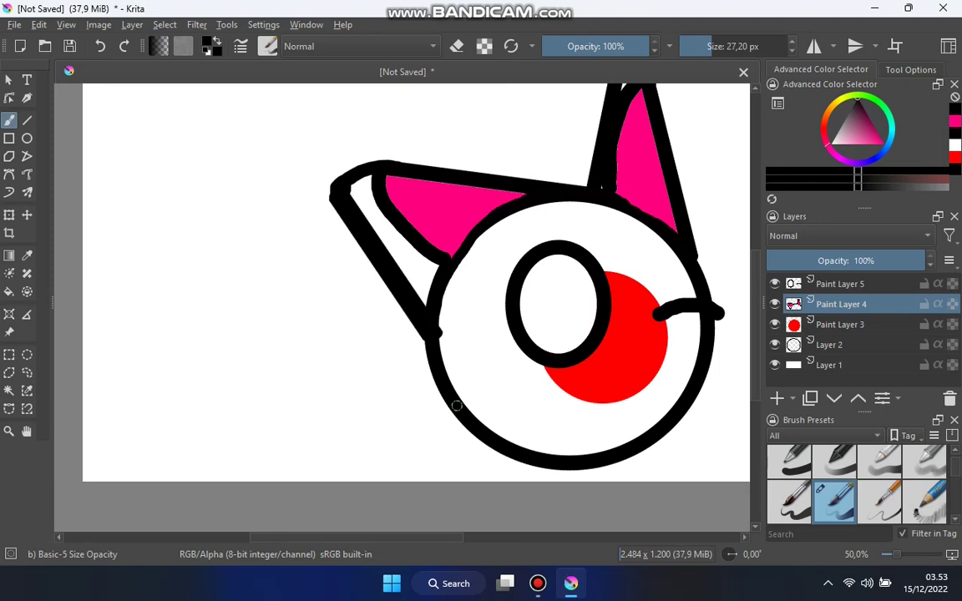
mouse_move(457, 406)
left_mouse_down()
mouse_move(356, 370)
mouse_move(272, 355)
mouse_move(351, 425)
mouse_move(429, 448)
mouse_move(482, 438)
left_mouse_up()
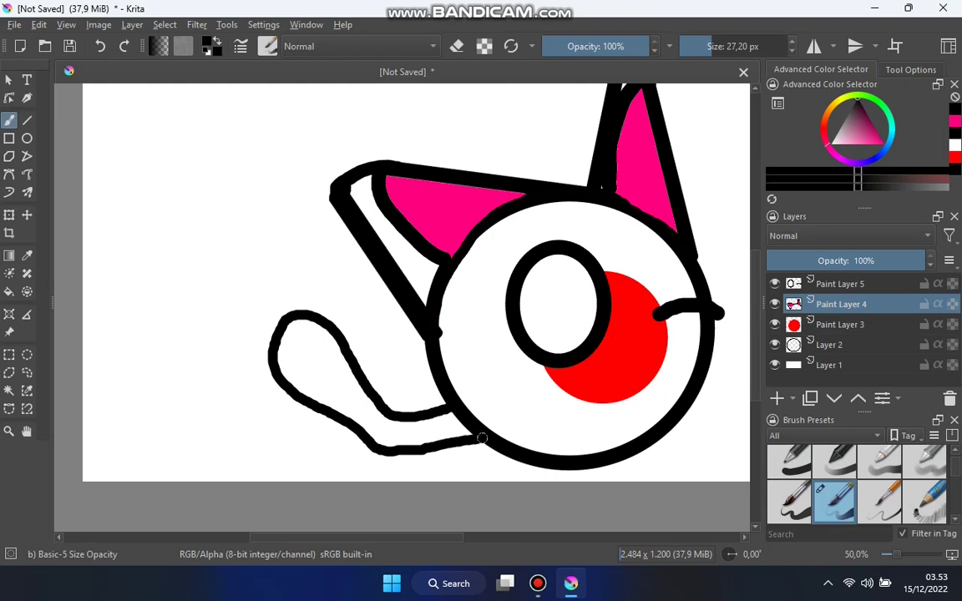
key("ctrl+z")
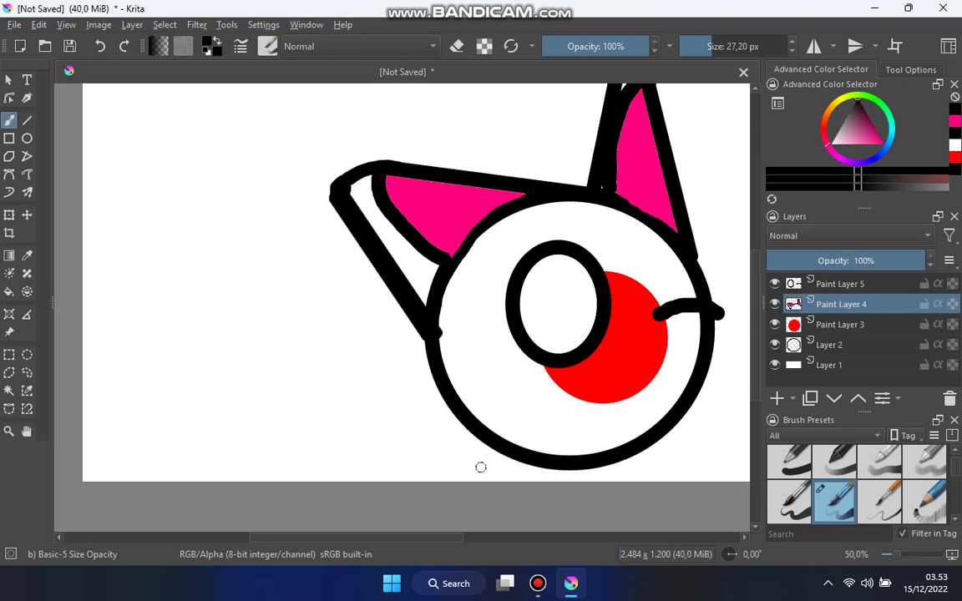
- Set a 40 px brush and draw the curling black tail from the head's lower left, retrying several strokes
left_click(726, 46)
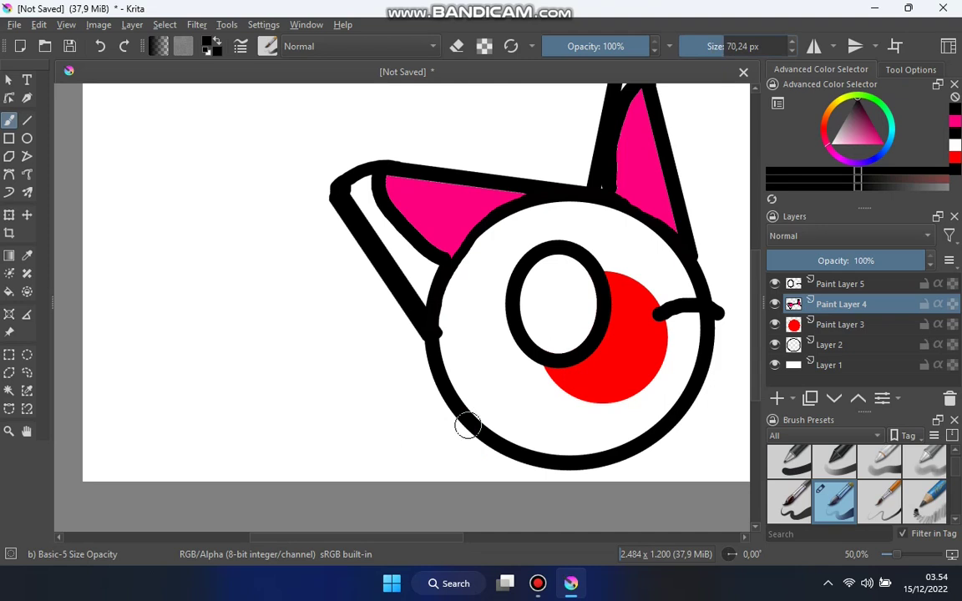
left_click(716, 46)
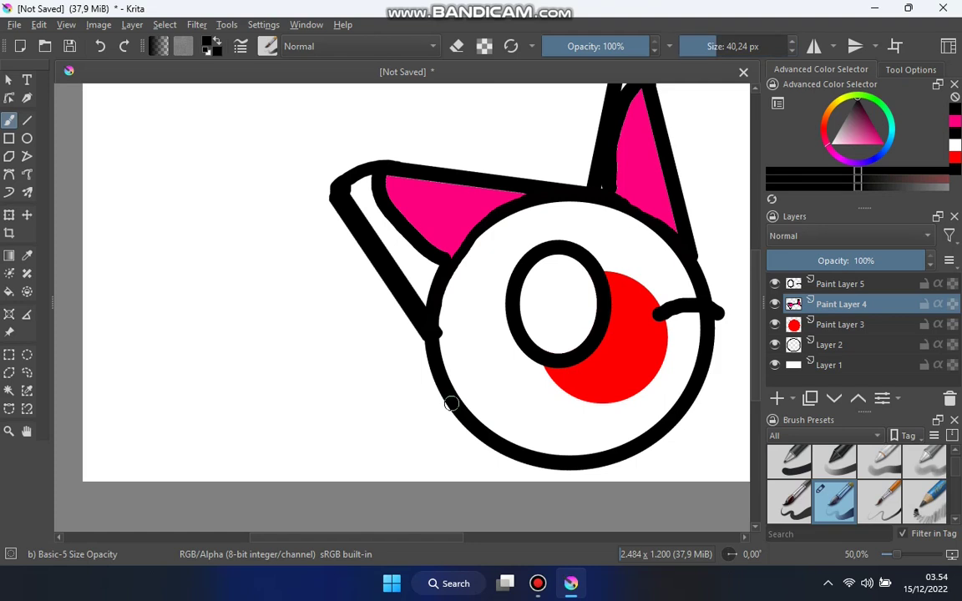
mouse_move(451, 405)
left_mouse_down()
mouse_move(422, 426)
mouse_move(389, 398)
left_mouse_up()
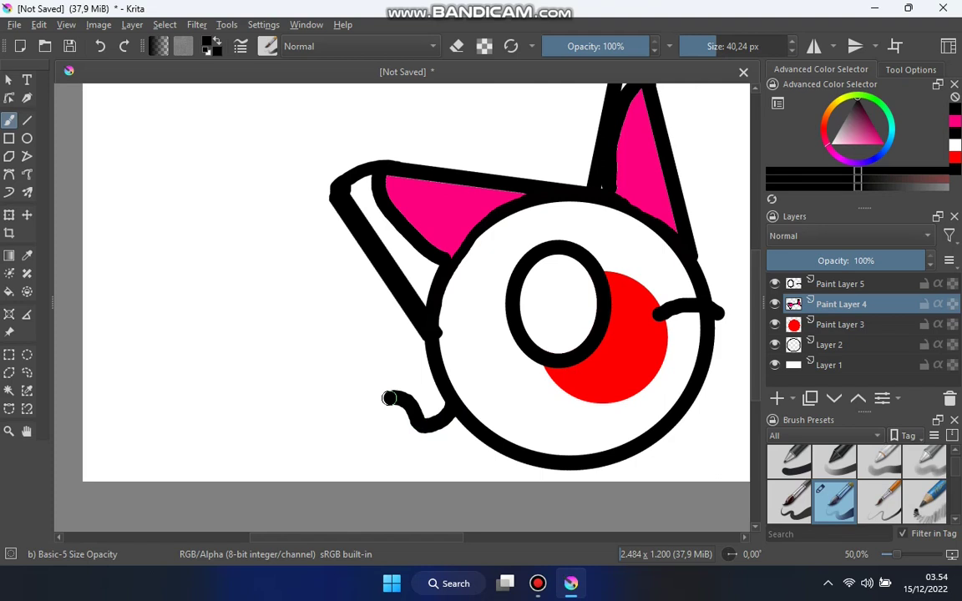
key("ctrl+z")
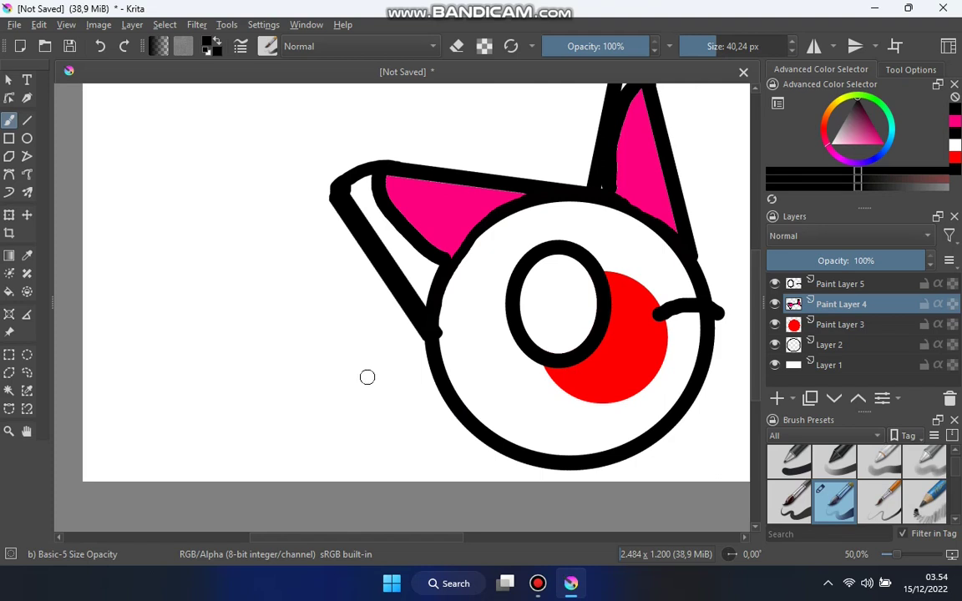
mouse_move(475, 427)
left_mouse_down()
mouse_move(454, 437)
mouse_move(393, 426)
mouse_move(338, 336)
mouse_move(298, 299)
mouse_move(254, 291)
mouse_move(222, 305)
mouse_move(249, 349)
mouse_move(314, 404)
mouse_move(333, 449)
mouse_move(373, 470)
mouse_move(470, 469)
left_mouse_up()
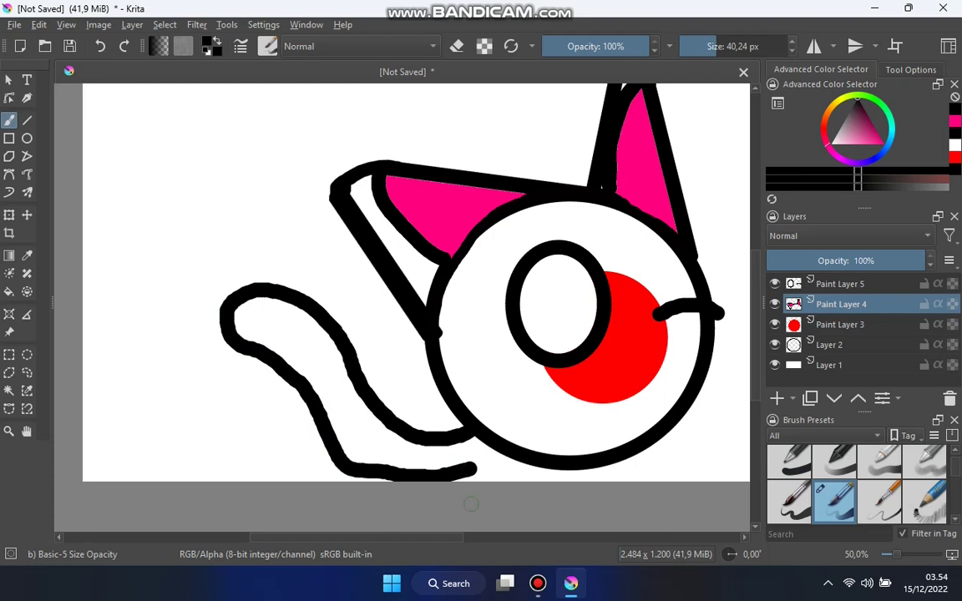
key("ctrl+z")
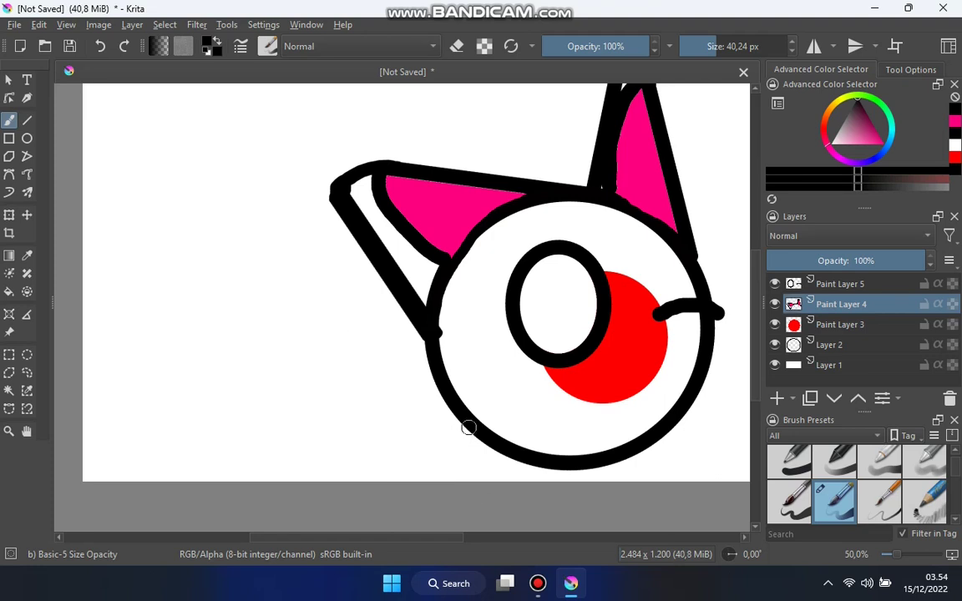
mouse_move(468, 429)
left_mouse_down()
mouse_move(390, 416)
mouse_move(301, 333)
mouse_move(243, 365)
mouse_move(286, 430)
mouse_move(408, 473)
mouse_move(451, 479)
mouse_move(513, 455)
left_mouse_up()
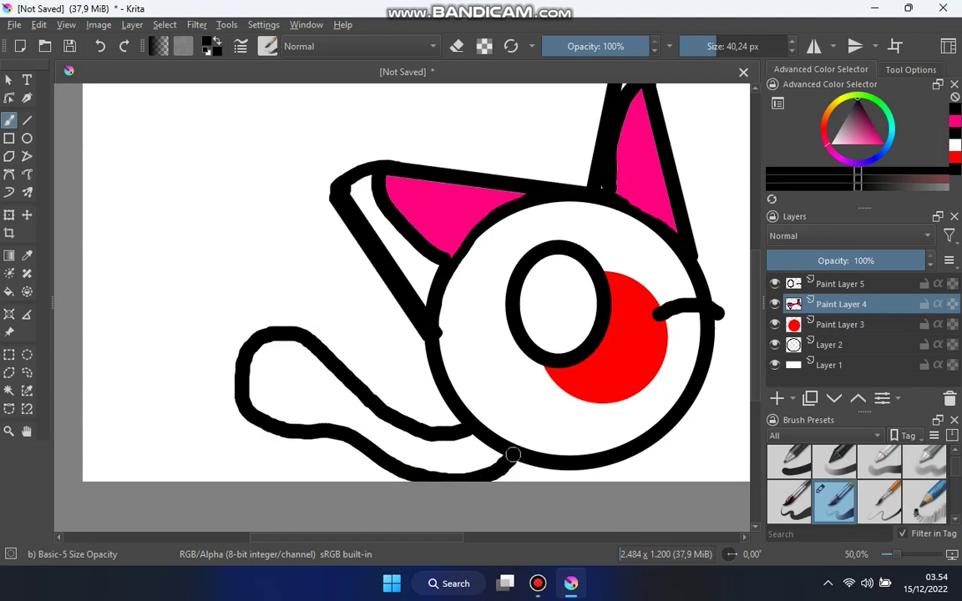
key("ctrl+z")
left_click(537, 584)
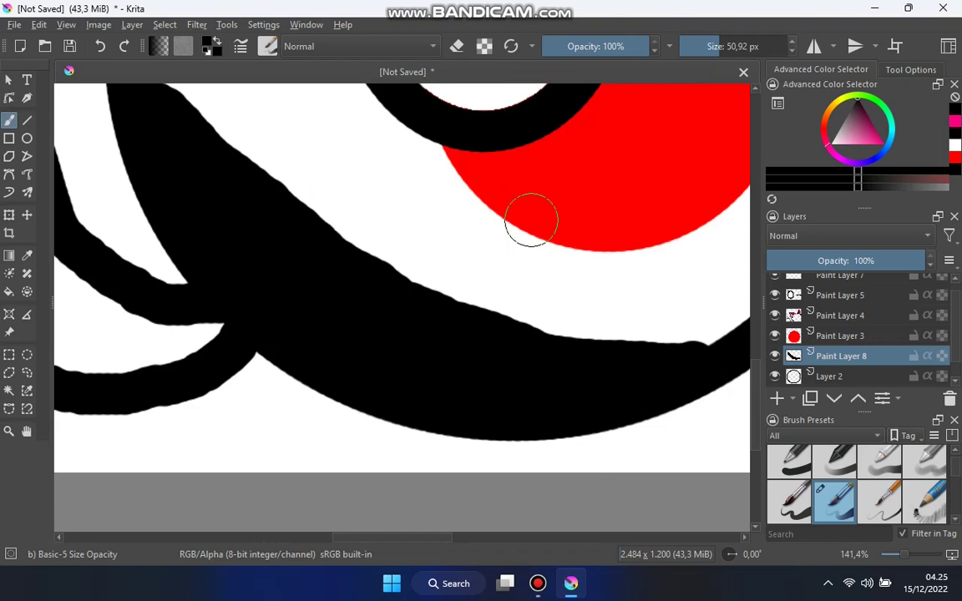
scroll(528, 224, "down", 3)
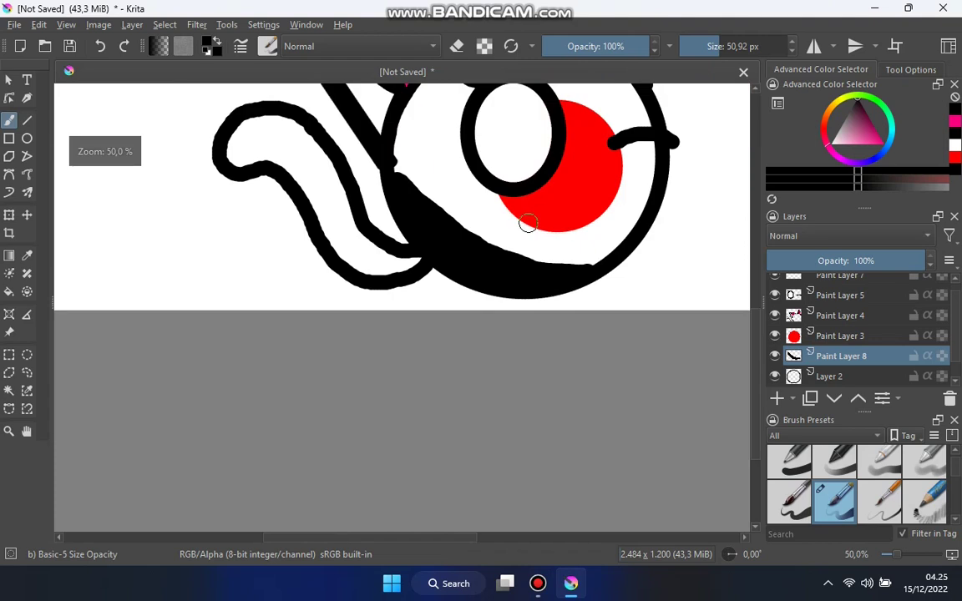
- Clear Paint Layer 8 and draw a thick black circle over the cat's head with the Ellipse tool
scroll(760, 289, "up", 2)
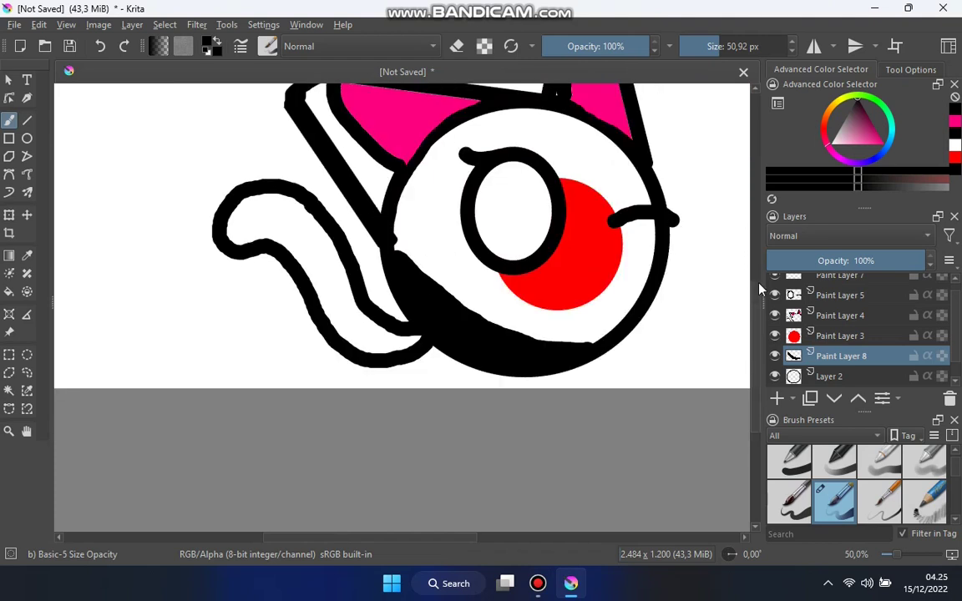
key("ctrl+z")
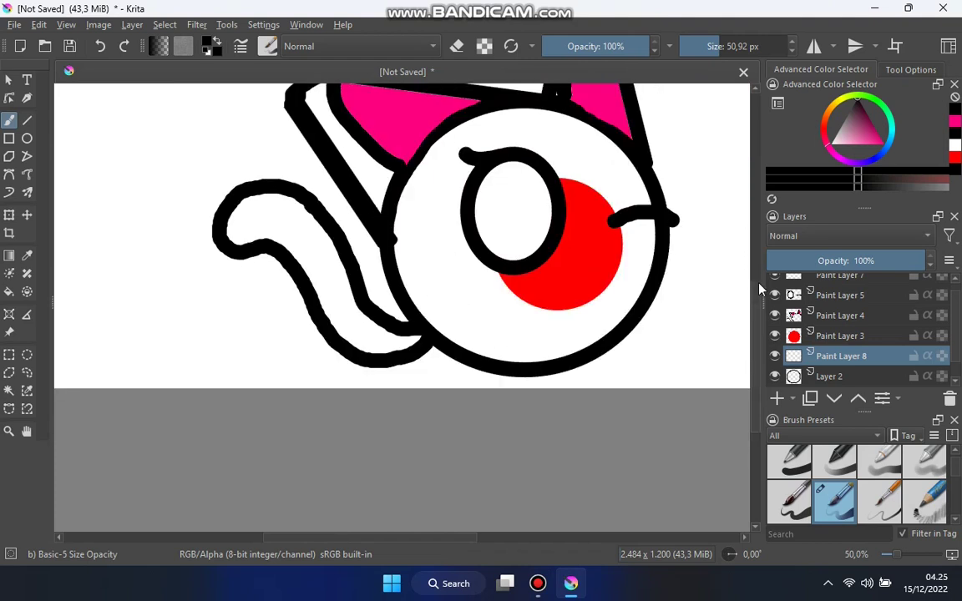
left_click(26, 138)
scroll(473, 127, "up", 1)
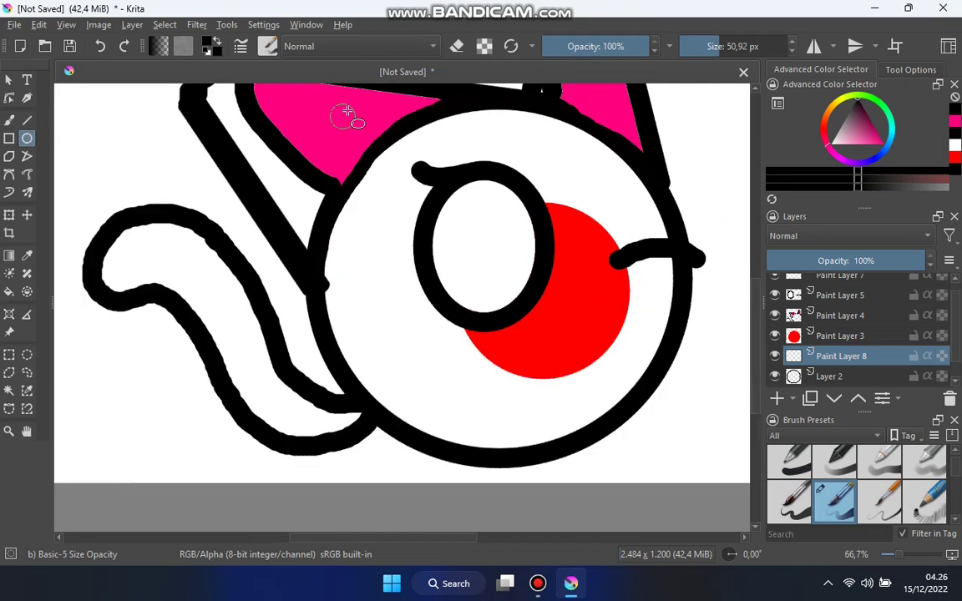
mouse_move(347, 111)
left_mouse_down()
mouse_move(659, 364)
mouse_move(711, 465)
left_mouse_up()
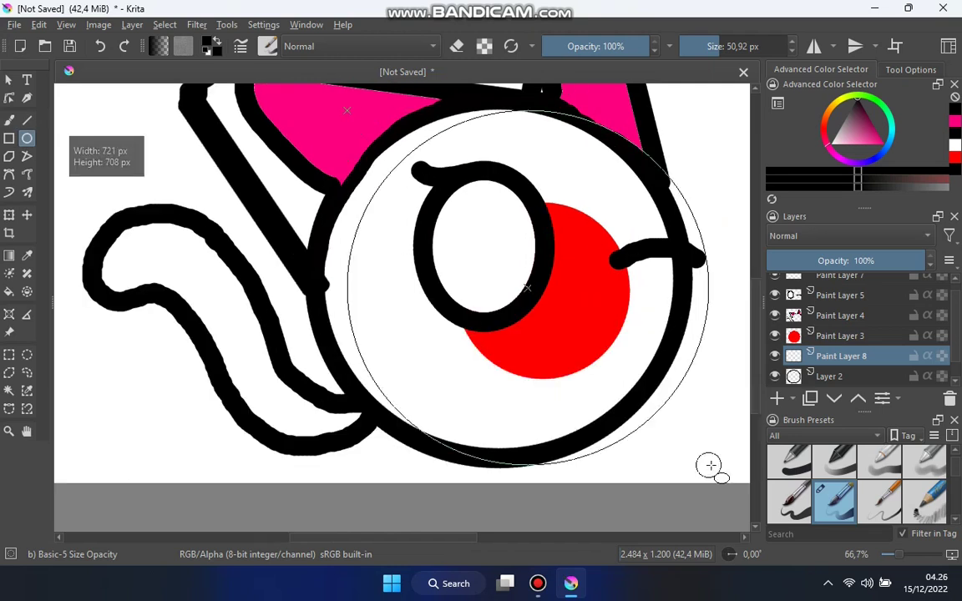
left_click_drag(710, 466, 711, 466)
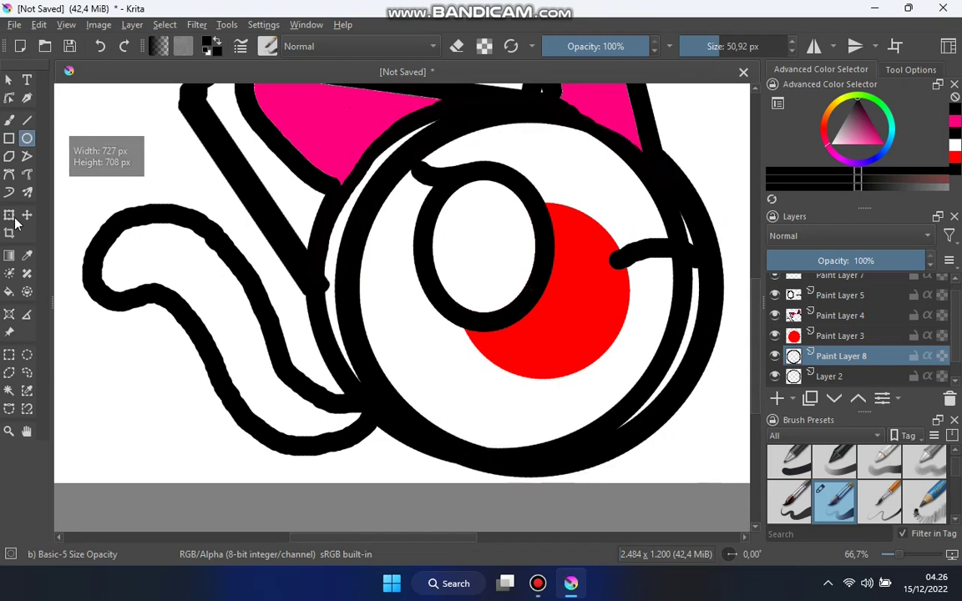
left_click(8, 215)
- Move the new circle onto the head outline and apply it, undoing a test black fill
left_click_drag(610, 279, 579, 269)
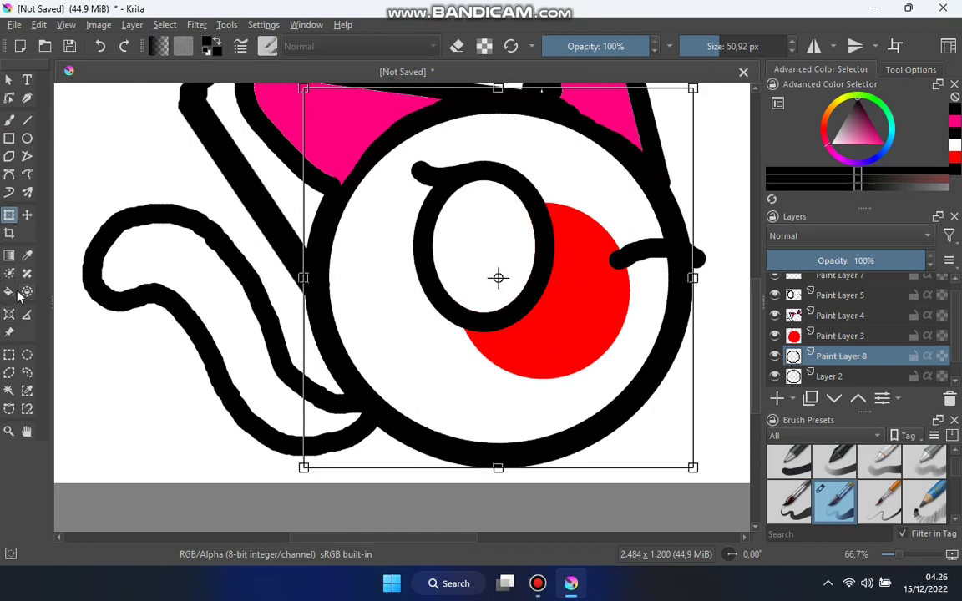
left_click(9, 292)
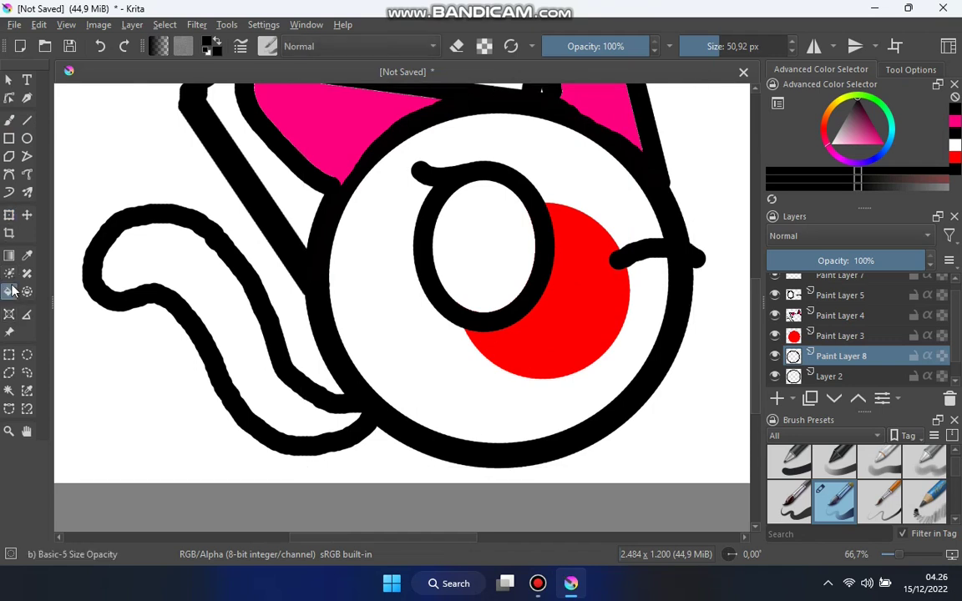
left_click(489, 219)
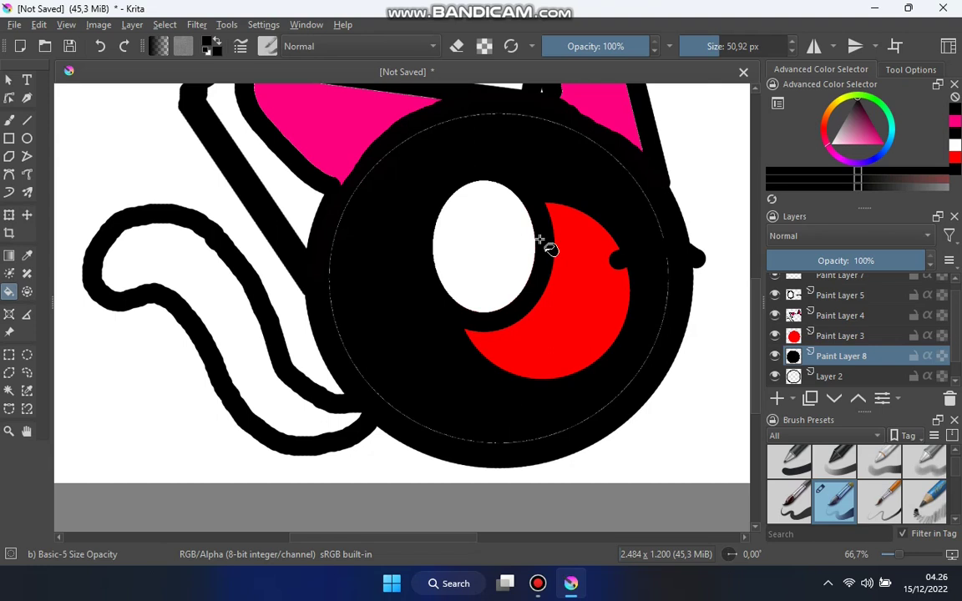
key("ctrl+z")
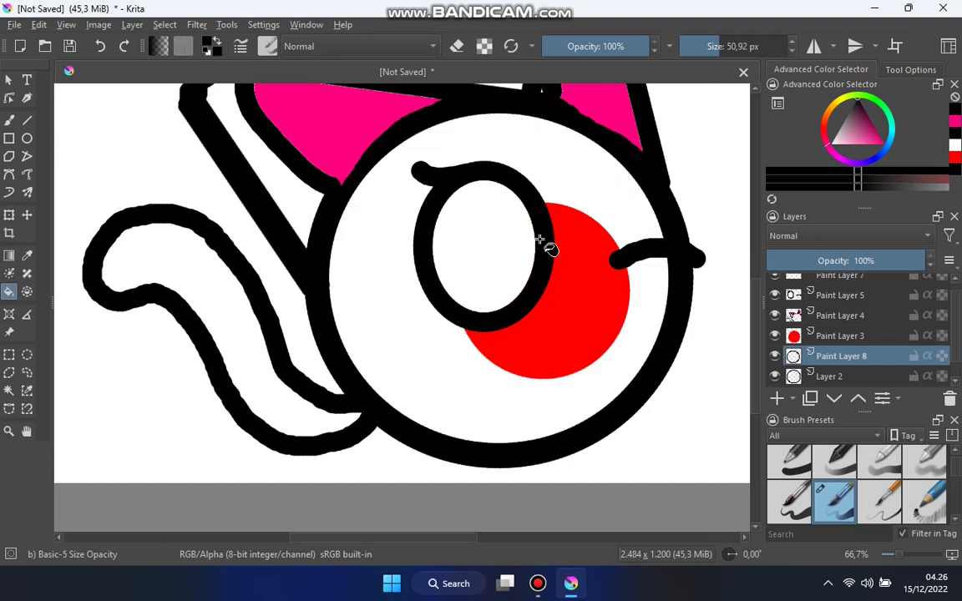
- Fill the circle's interior black and lower Paint Layer 8's opacity to 36% for grey shading
left_click(430, 338)
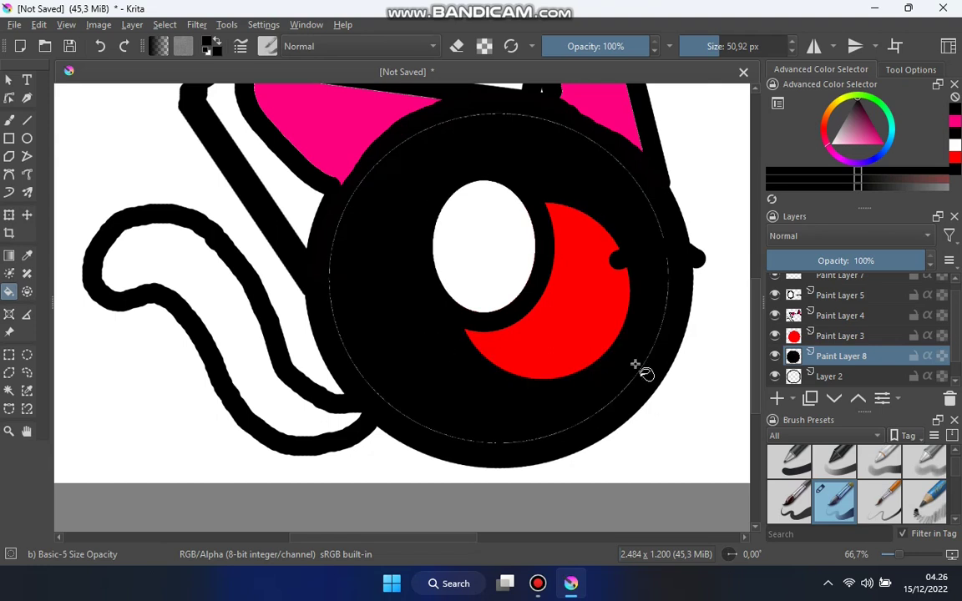
left_click_drag(889, 254, 823, 259)
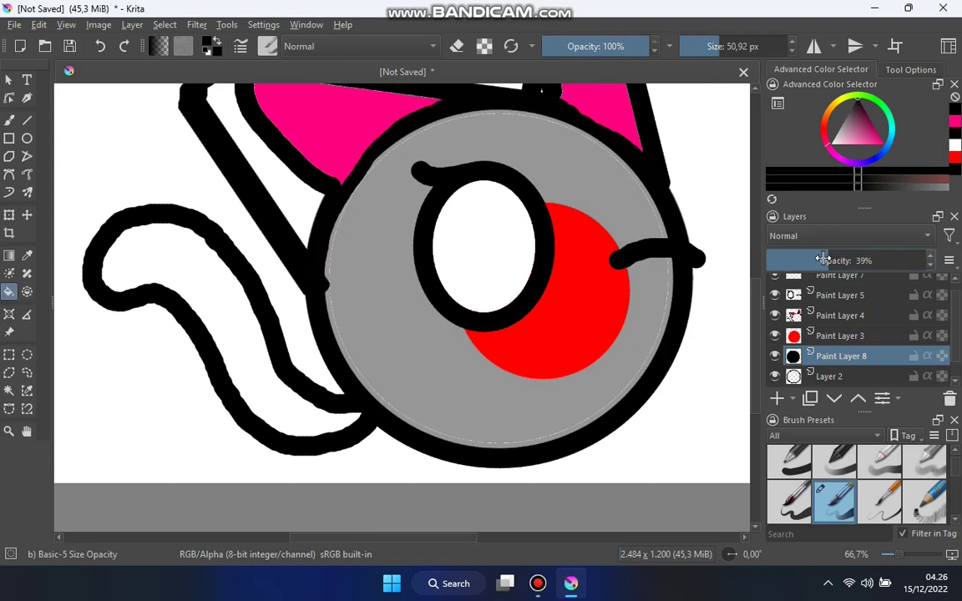
left_click(457, 46)
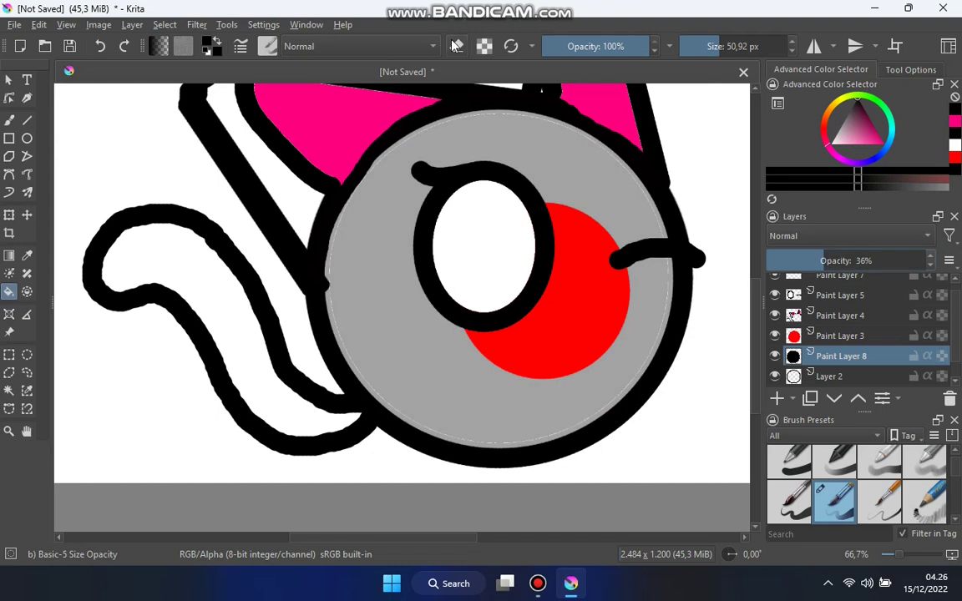
left_click(8, 119)
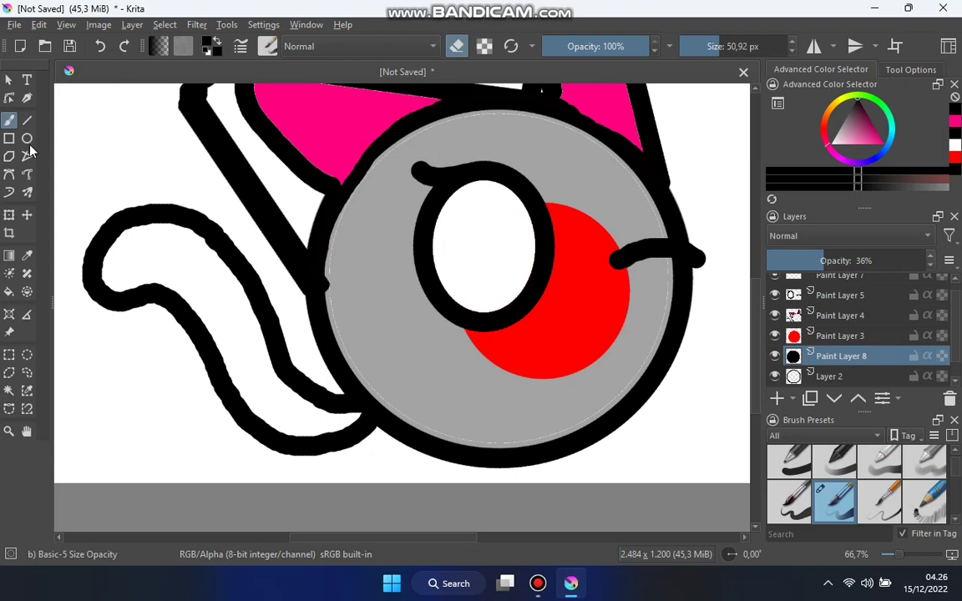
- Erase a large ellipse from the grey shading so only a crescent remains at the left
left_click(26, 139)
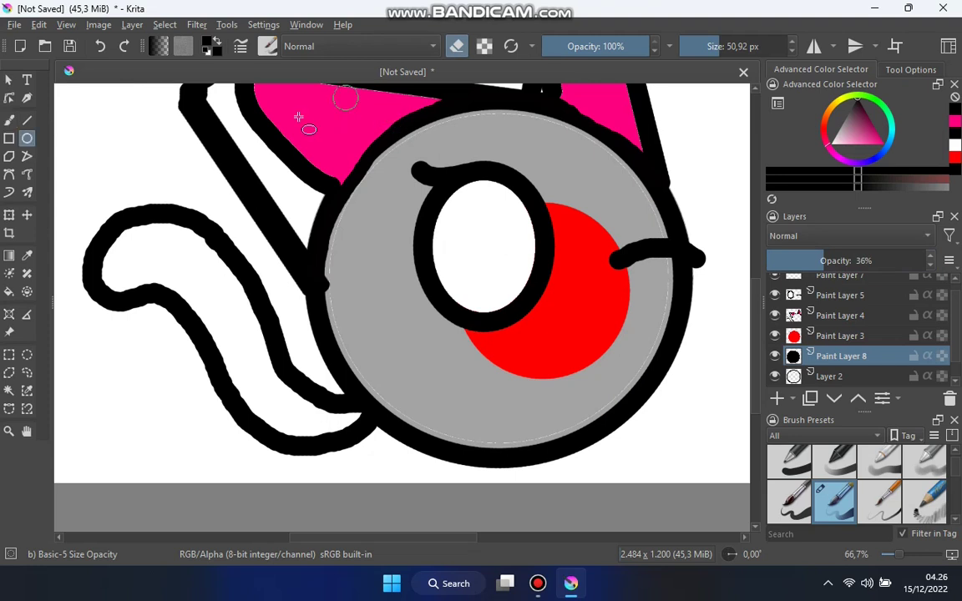
left_click_drag(301, 134, 640, 409)
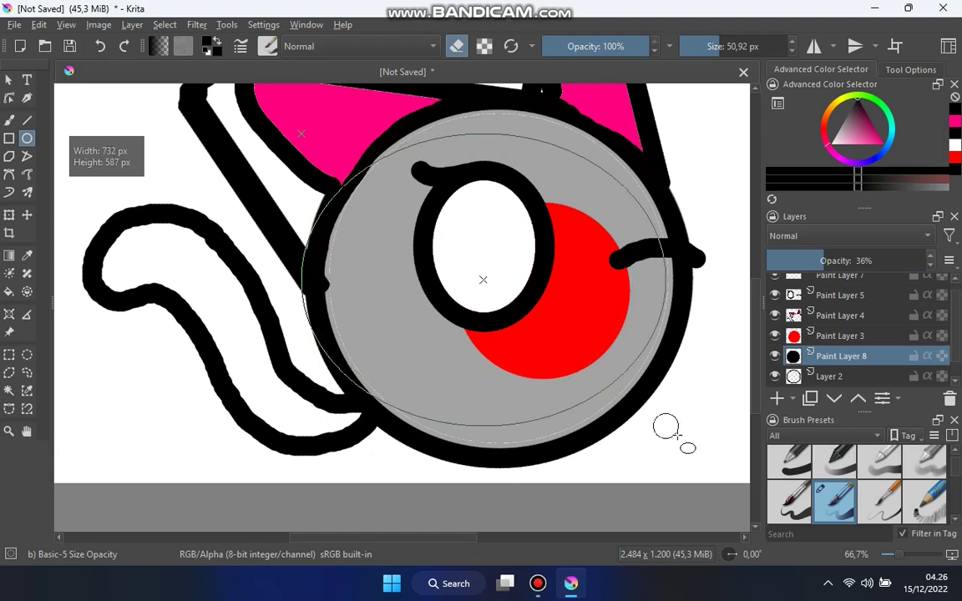
left_click_drag(640, 410, 678, 436)
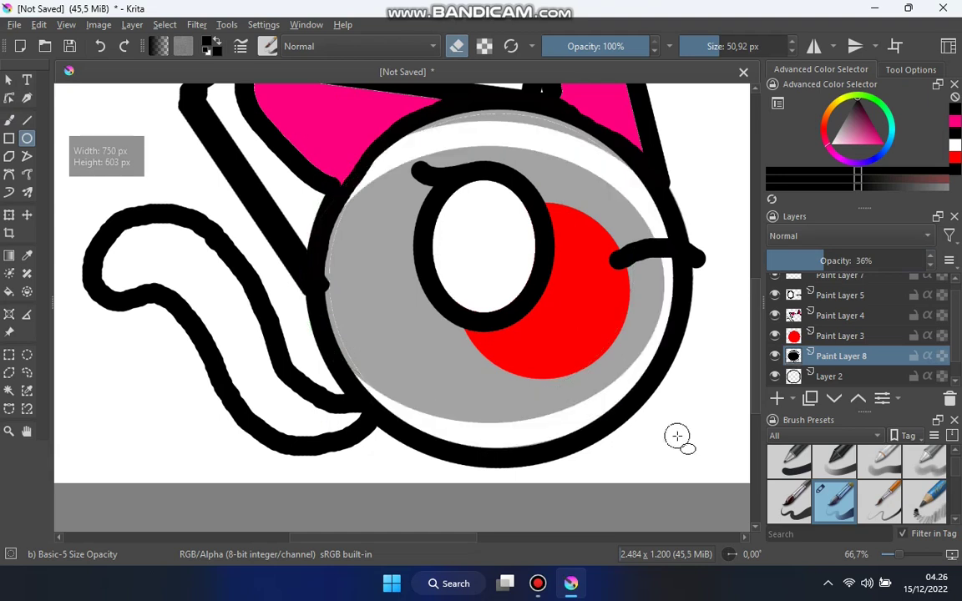
key("ctrl+z")
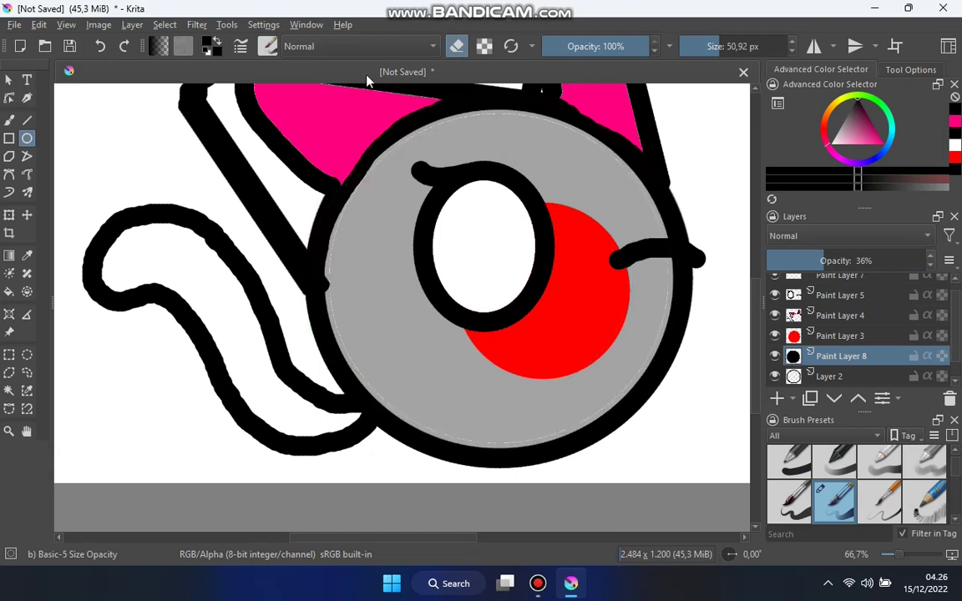
left_click_drag(364, 105, 677, 431)
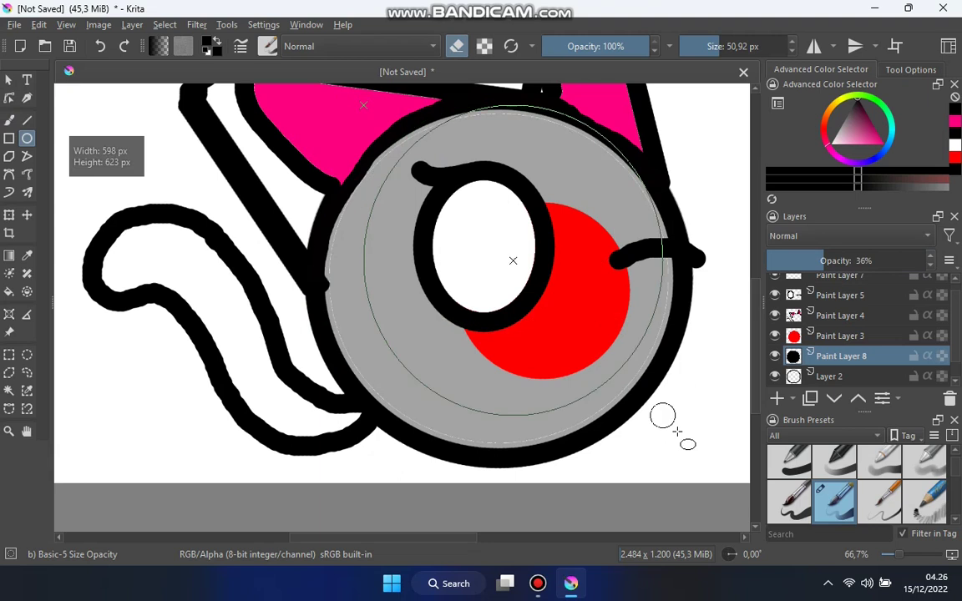
left_click_drag(678, 431, 683, 451)
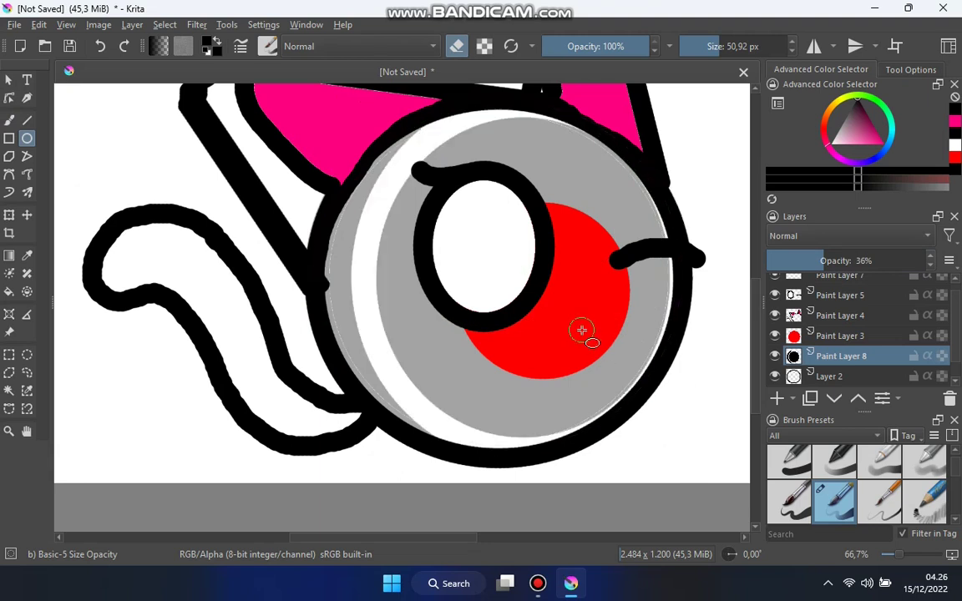
- Clean up the grey along the head's left side with a 181 px freehand eraser
left_click(9, 120)
left_click_drag(684, 46, 743, 46)
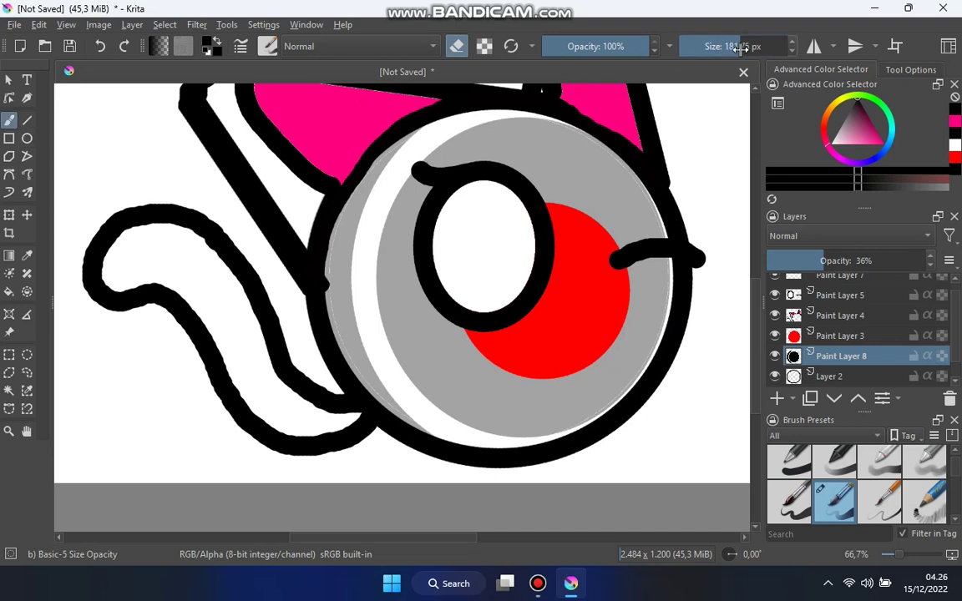
mouse_move(483, 136)
left_mouse_down()
mouse_move(464, 374)
mouse_move(632, 365)
mouse_move(623, 162)
mouse_move(538, 189)
left_mouse_up()
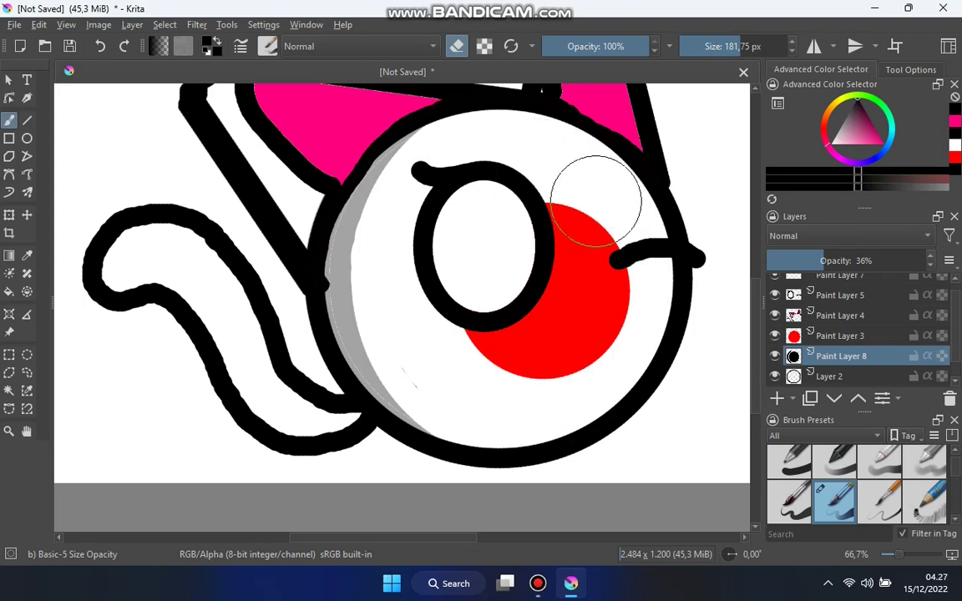
scroll(596, 200, "down", 1)
scroll(596, 200, "down", 1)
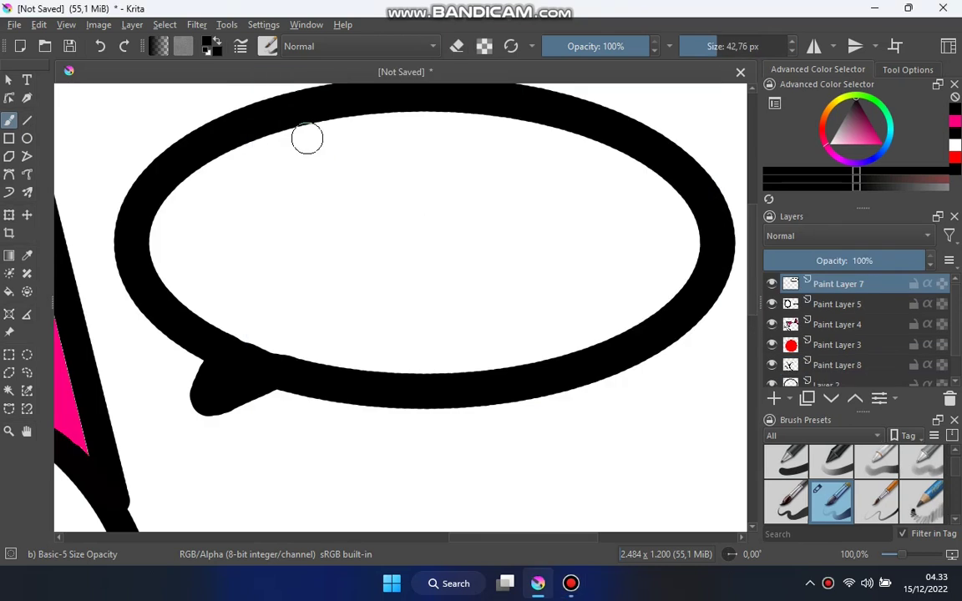
left_click_drag(314, 138, 361, 283)
left_click_drag(451, 171, 415, 275)
left_click(474, 135)
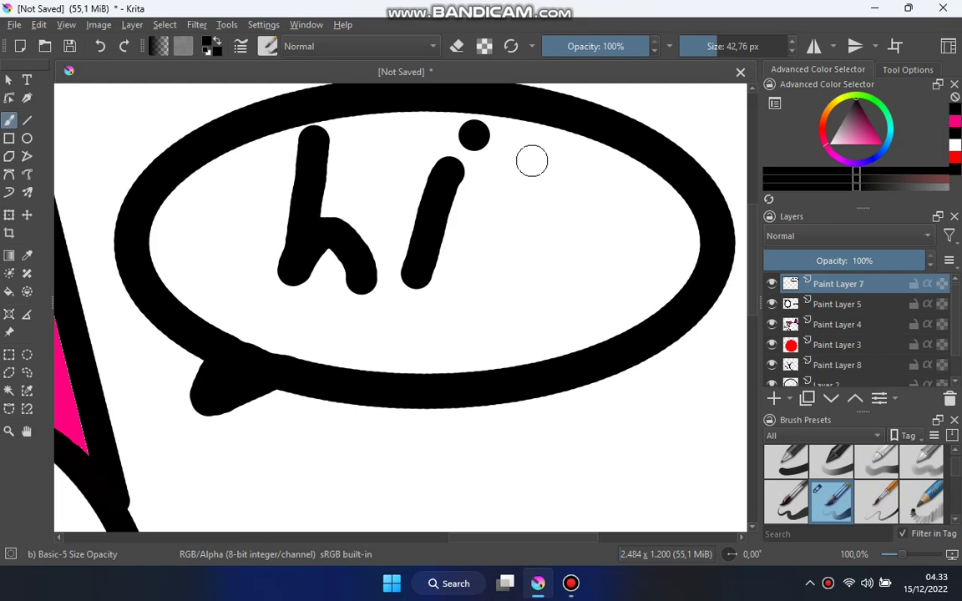
left_click_drag(532, 161, 526, 286)
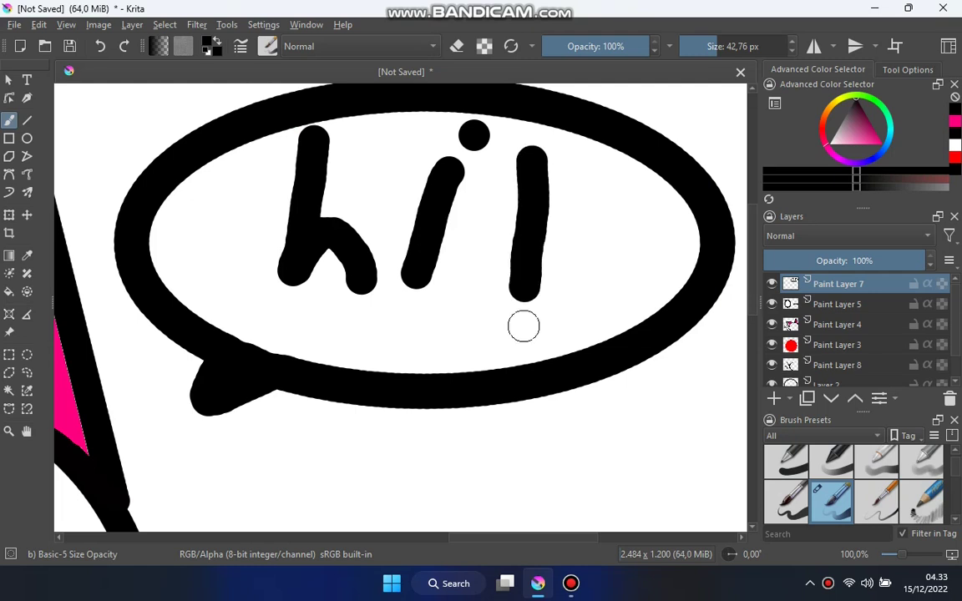
left_click(524, 326)
scroll(524, 326, "down", 4)
scroll(568, 369, "down", 1)
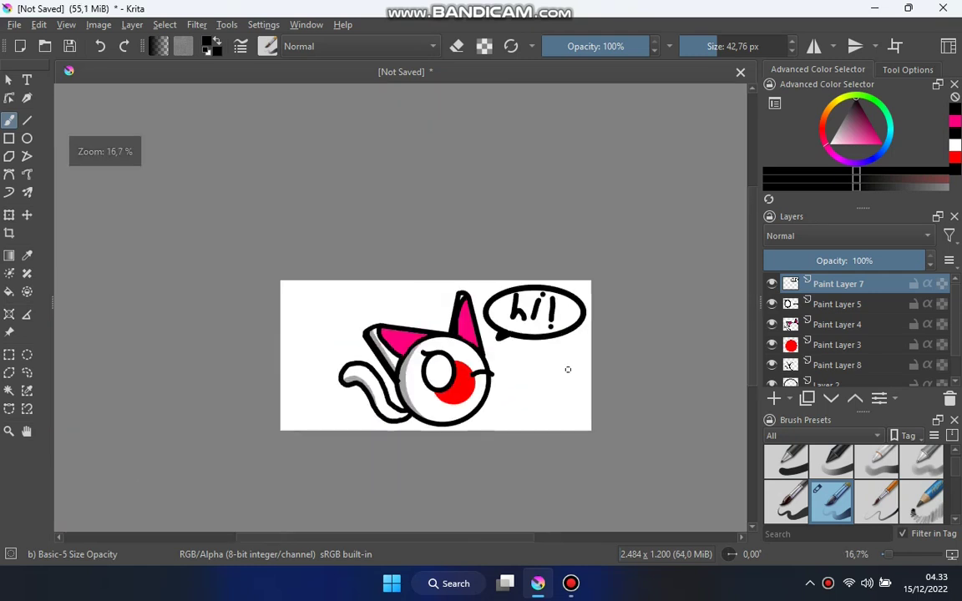
scroll(568, 370, "up", 1)
scroll(568, 369, "up", 2)
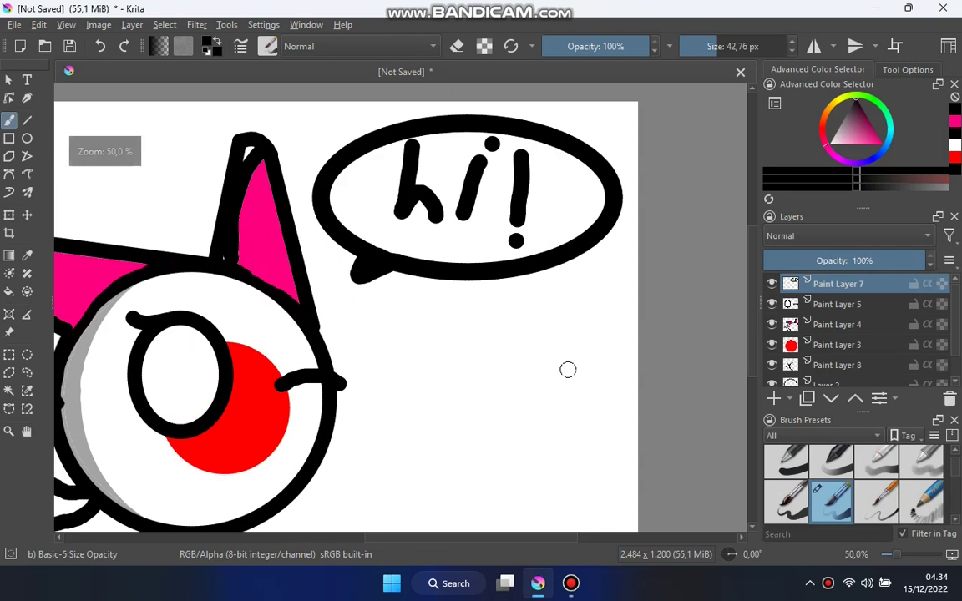
key("ctrl+z")
key("ctrl+z")
key("ctrl+z")
key("ctrl+z")
key("ctrl+z")
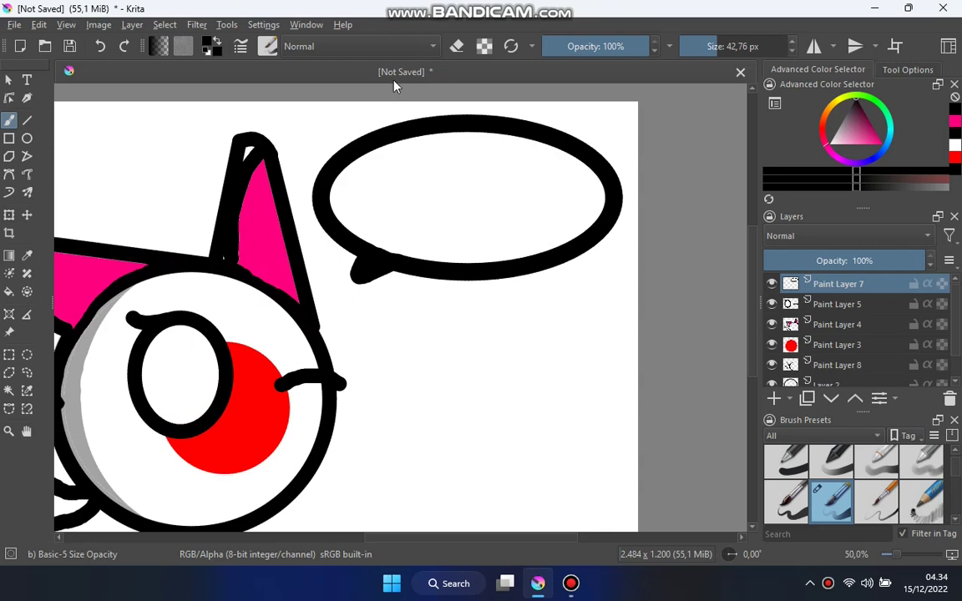
scroll(413, 138, "up", 1)
- Draw a straight upright stem for the letter 'h', replacing the shaky freehand attempts
scroll(408, 145, "up", 2)
scroll(408, 144, "up", 1)
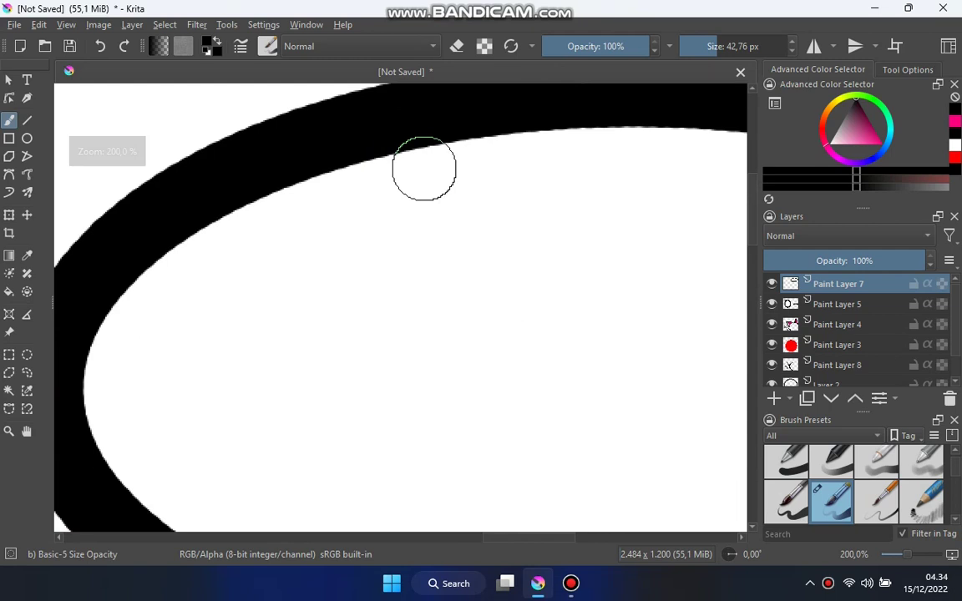
left_click_drag(424, 169, 382, 441)
scroll(408, 391, "down", 1)
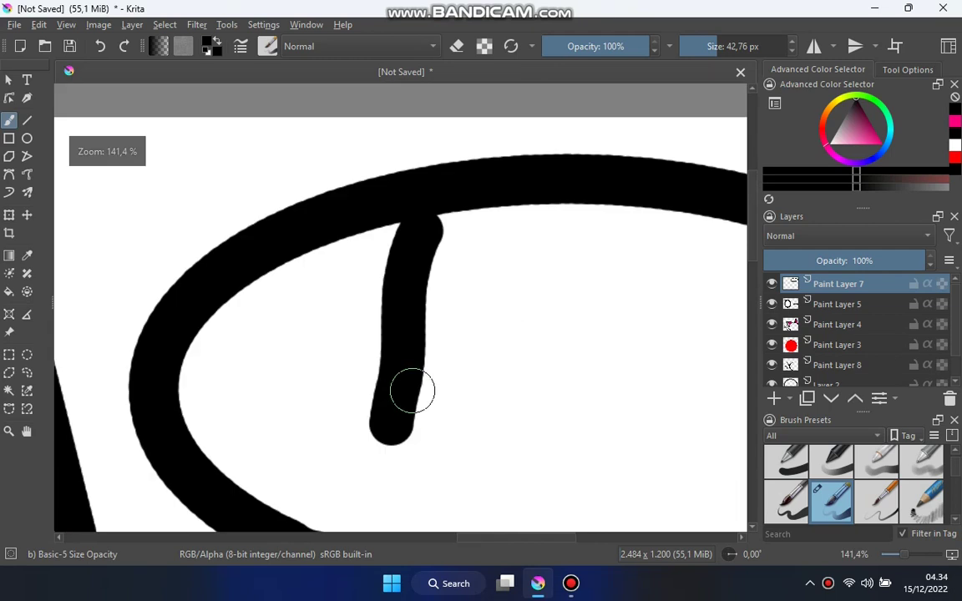
key("ctrl+z")
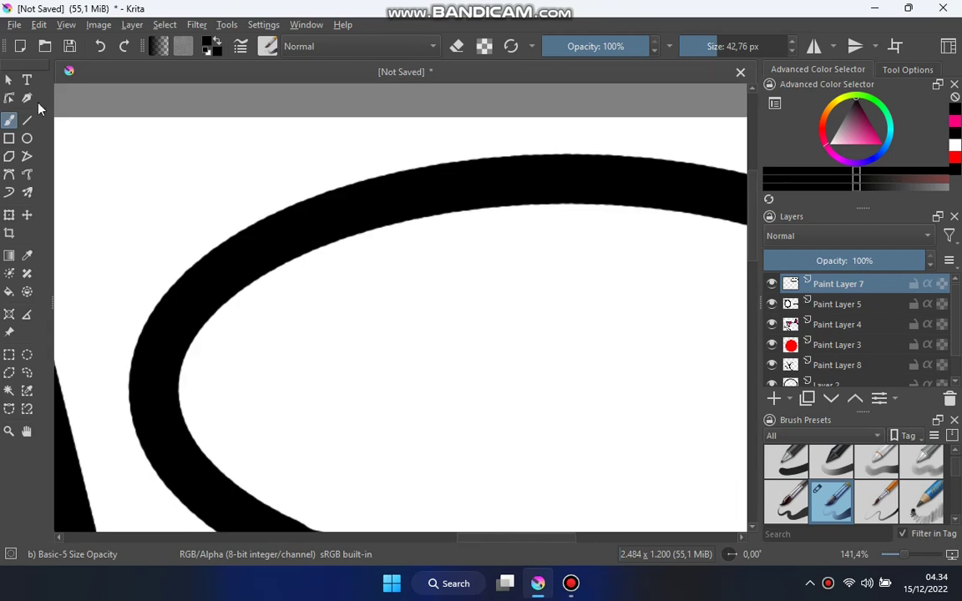
left_click_drag(388, 260, 350, 480)
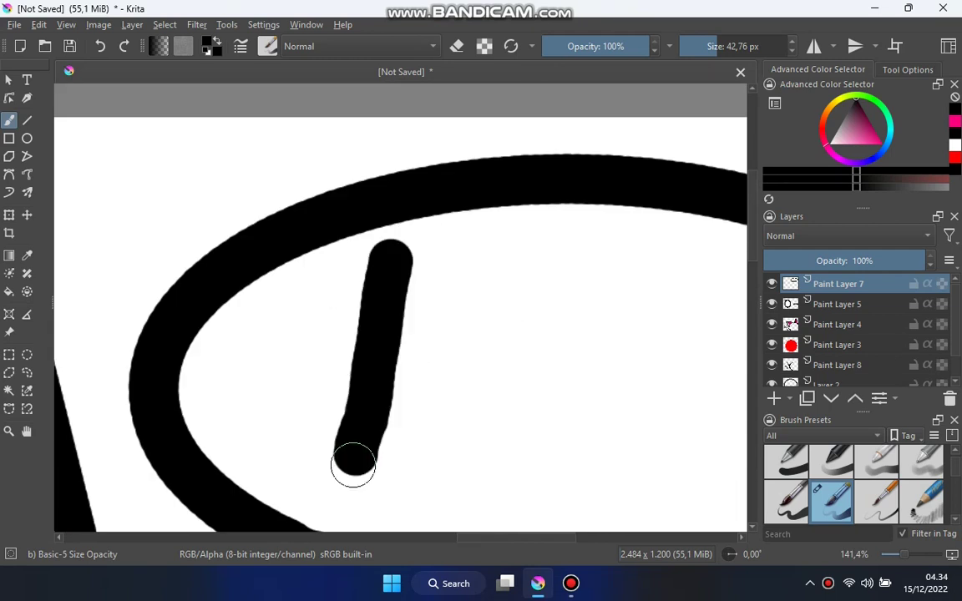
key("ctrl+z")
left_click(27, 120)
left_click_drag(392, 266, 351, 408)
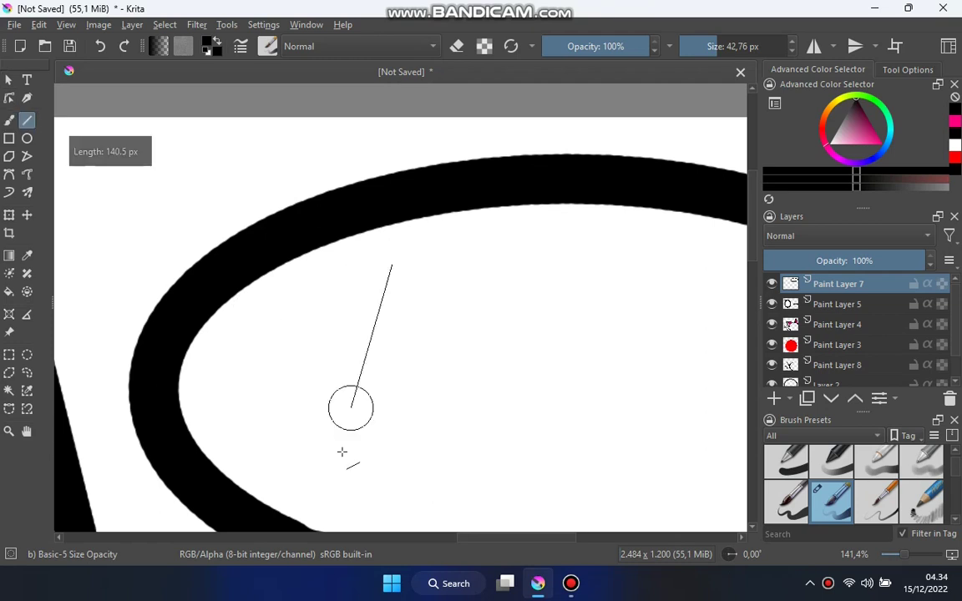
left_click_drag(341, 452, 365, 496)
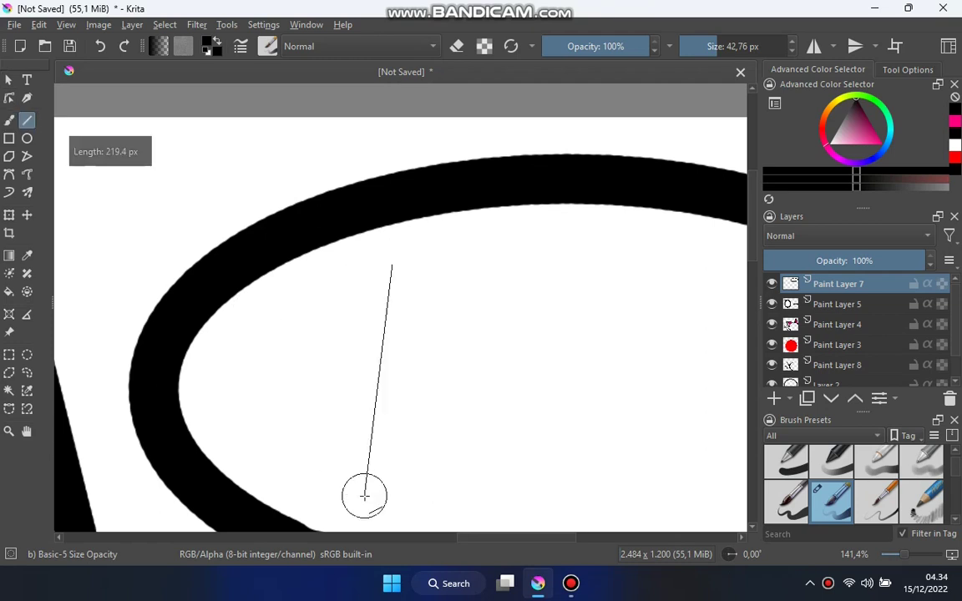
left_click_drag(364, 496, 386, 481)
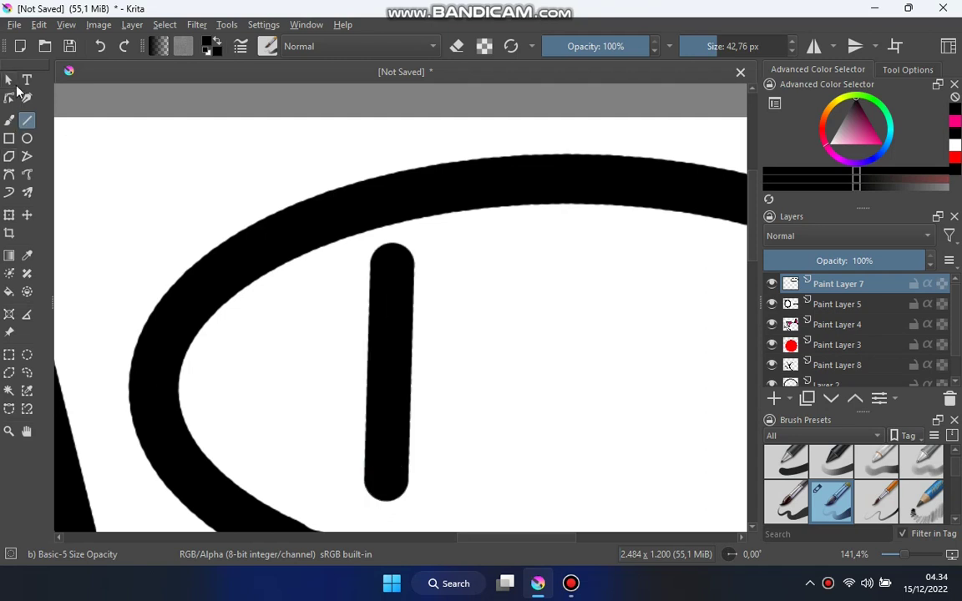
- Add the arched right side of the 'h' in freehand
left_click(10, 120)
mouse_move(399, 391)
left_mouse_down()
mouse_move(456, 378)
mouse_move(498, 451)
mouse_move(500, 480)
left_mouse_up()
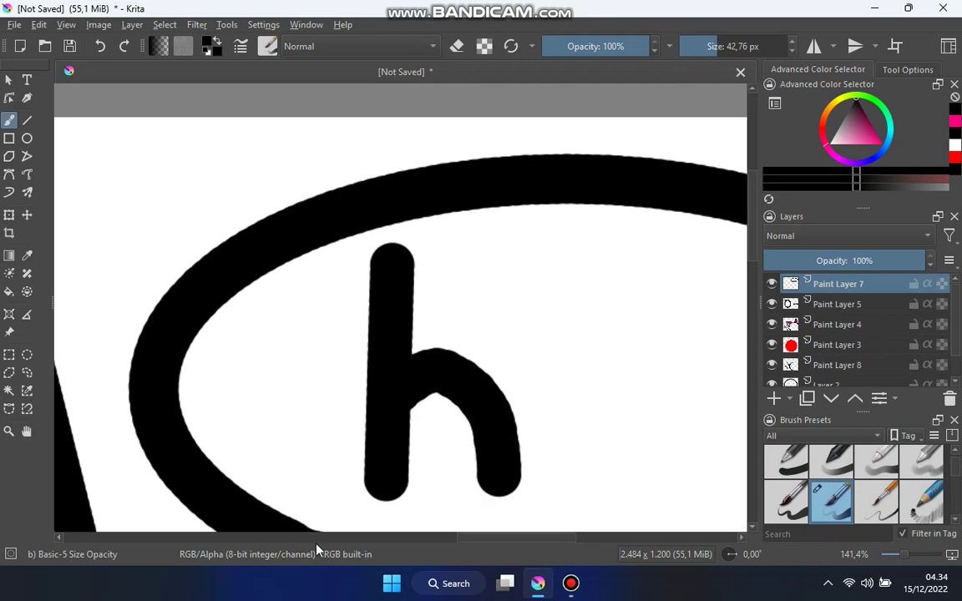
left_click(317, 539)
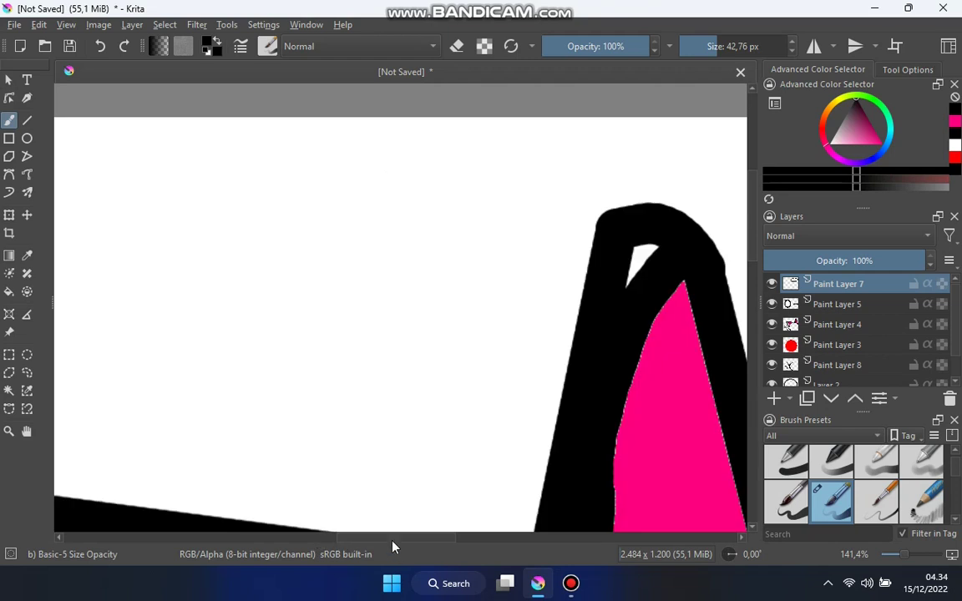
left_click_drag(344, 539, 549, 539)
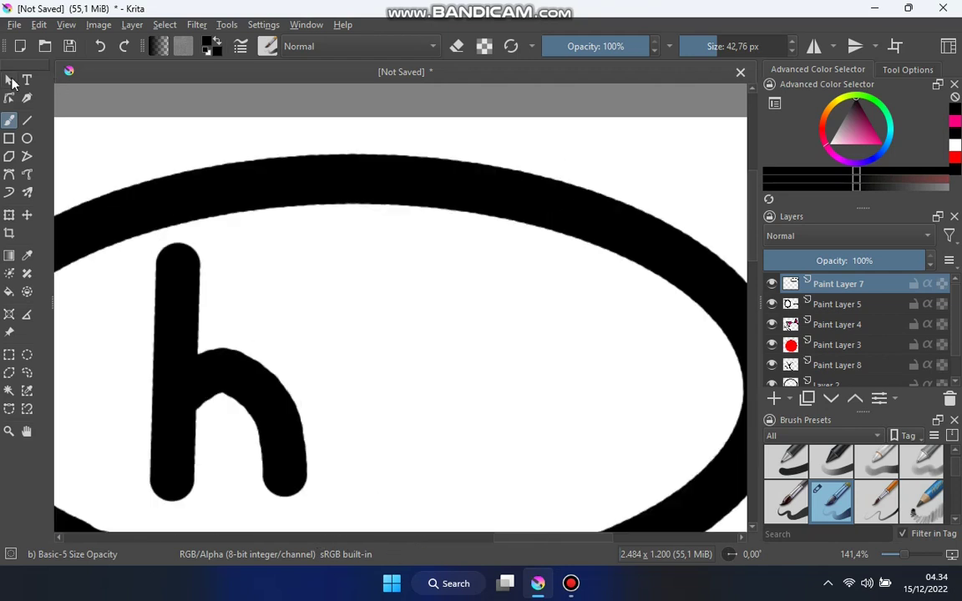
- Draw a shorter straight stem for the letter 'i'
left_click(26, 120)
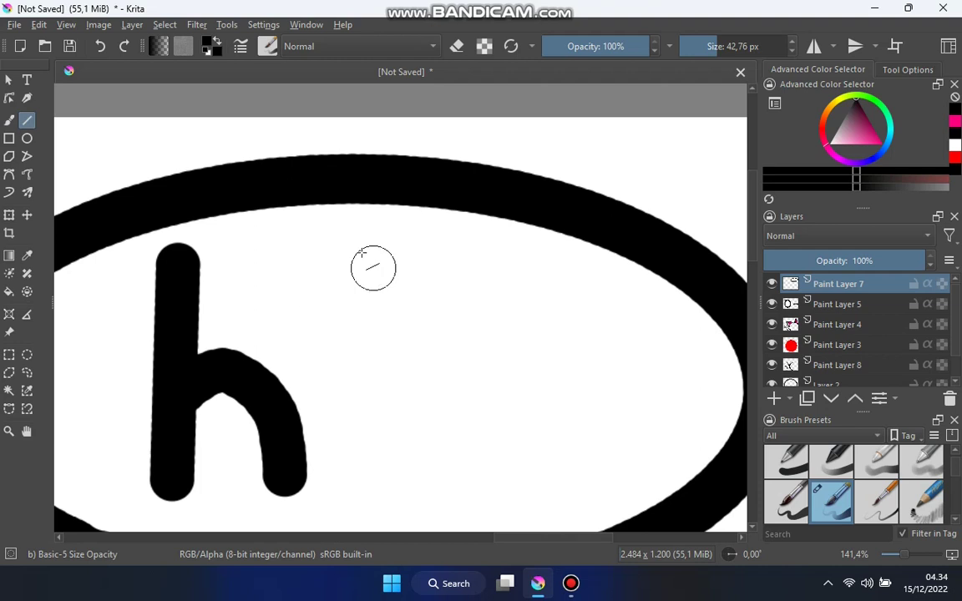
left_click_drag(361, 253, 362, 253)
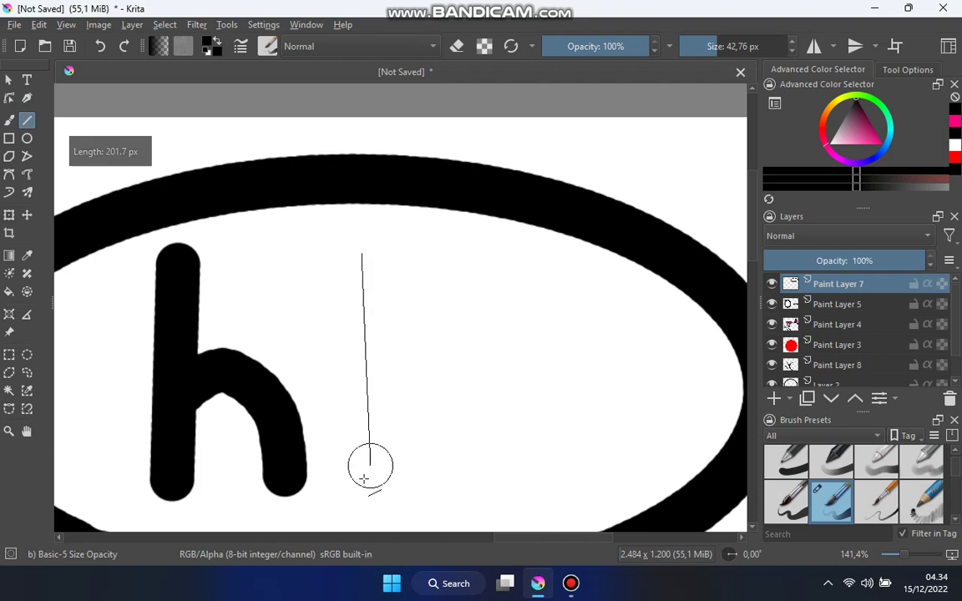
left_click_drag(371, 463, 363, 478)
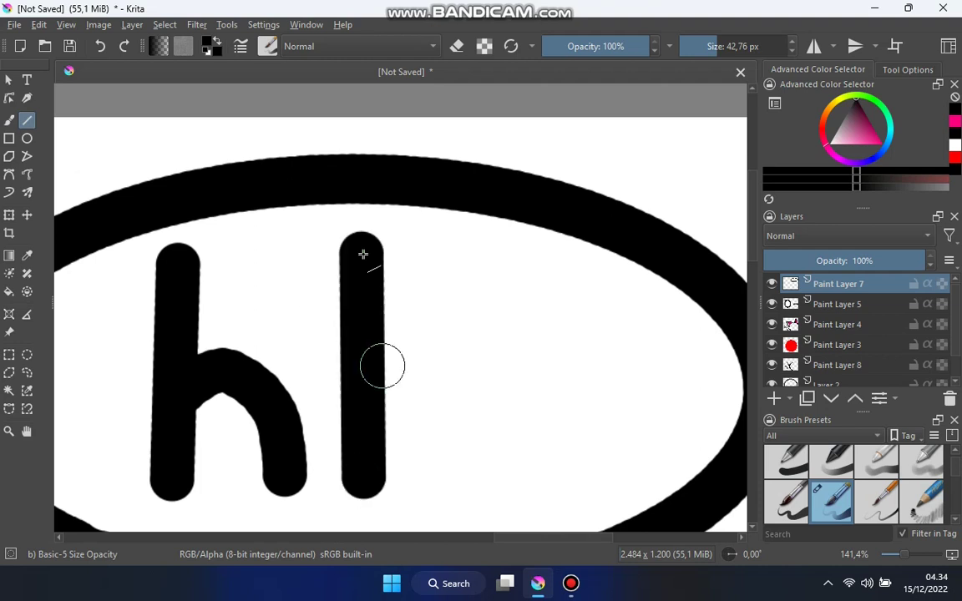
key("ctrl+z")
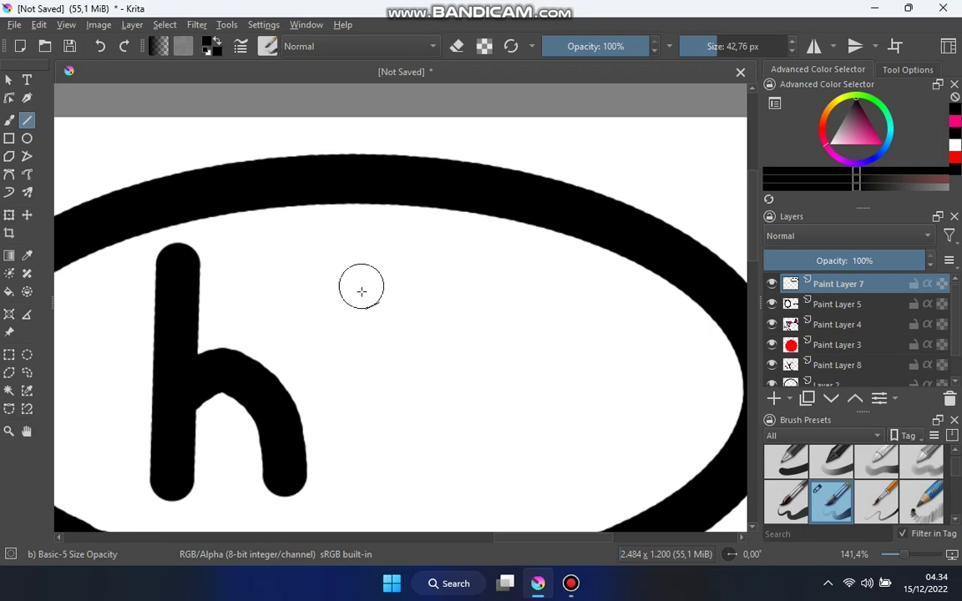
left_click_drag(362, 291, 366, 477)
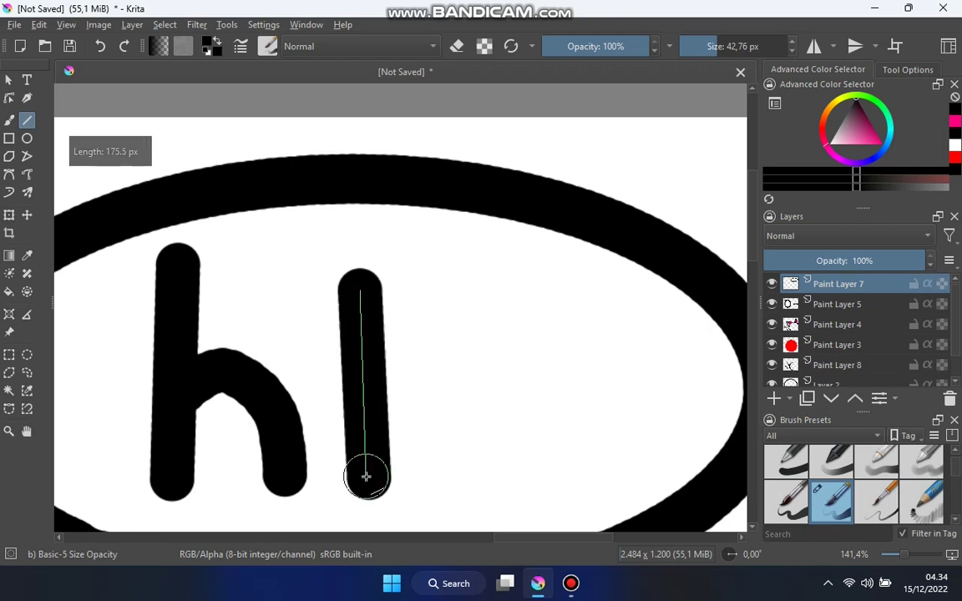
left_click_drag(365, 477, 364, 470)
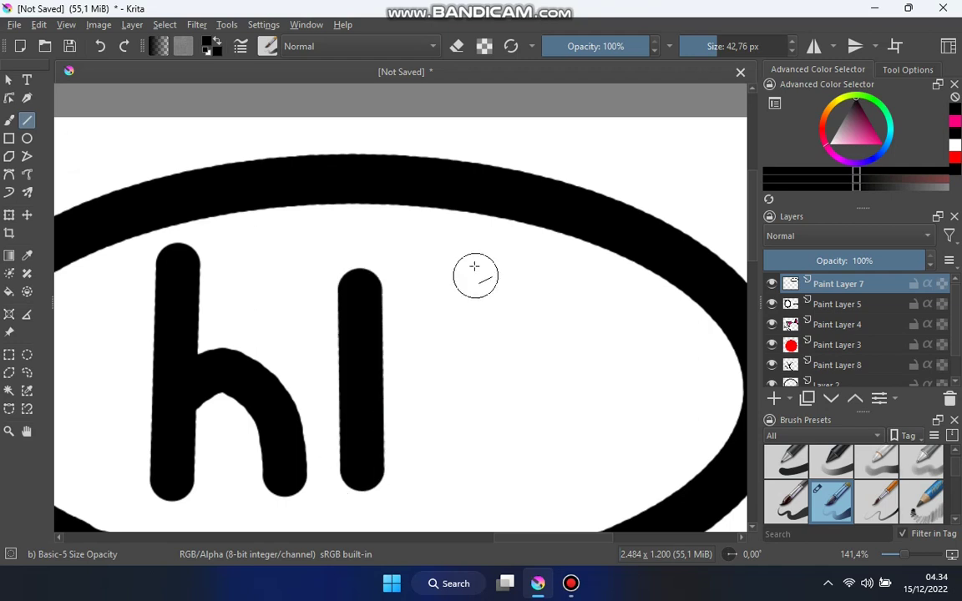
- Add the exclamation mark's straight stroke and dot the 'i' freehand
left_click_drag(471, 250, 481, 477)
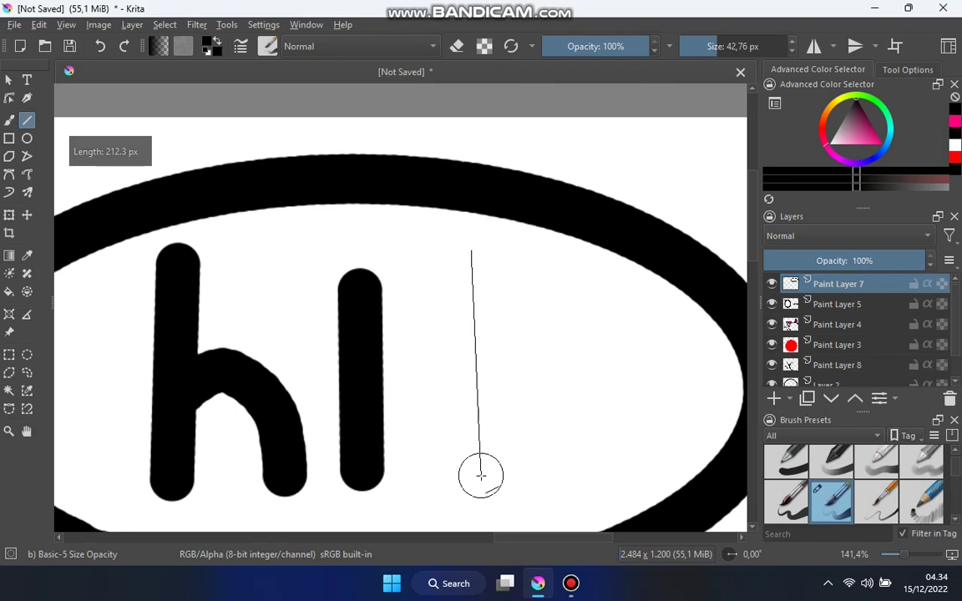
left_click_drag(481, 477, 474, 466)
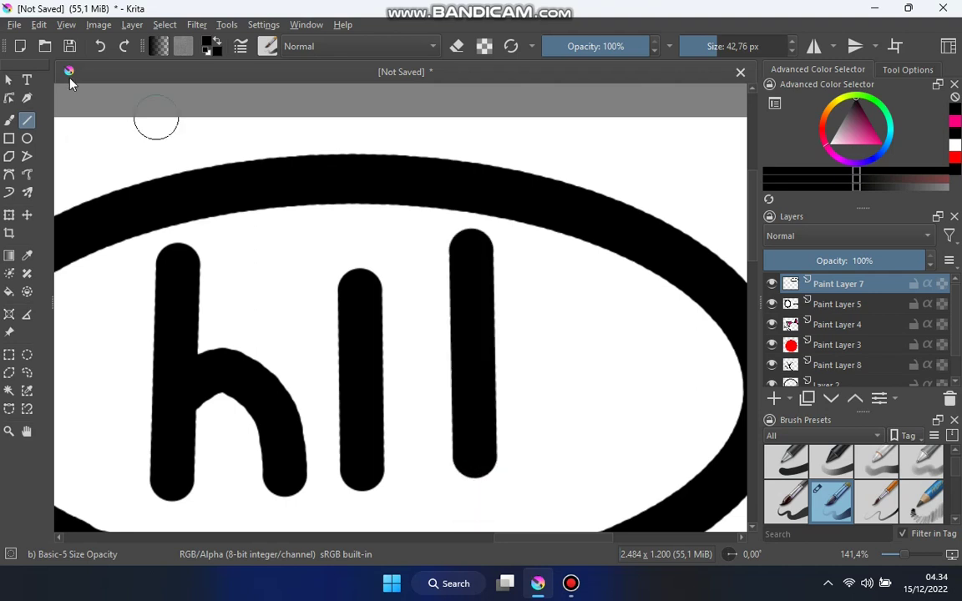
left_click(10, 120)
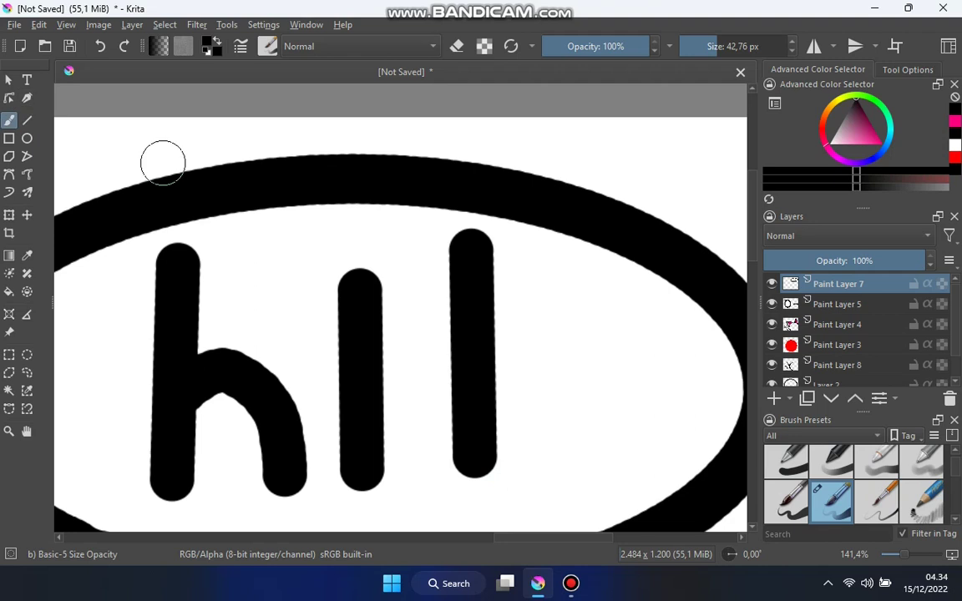
left_click(356, 234)
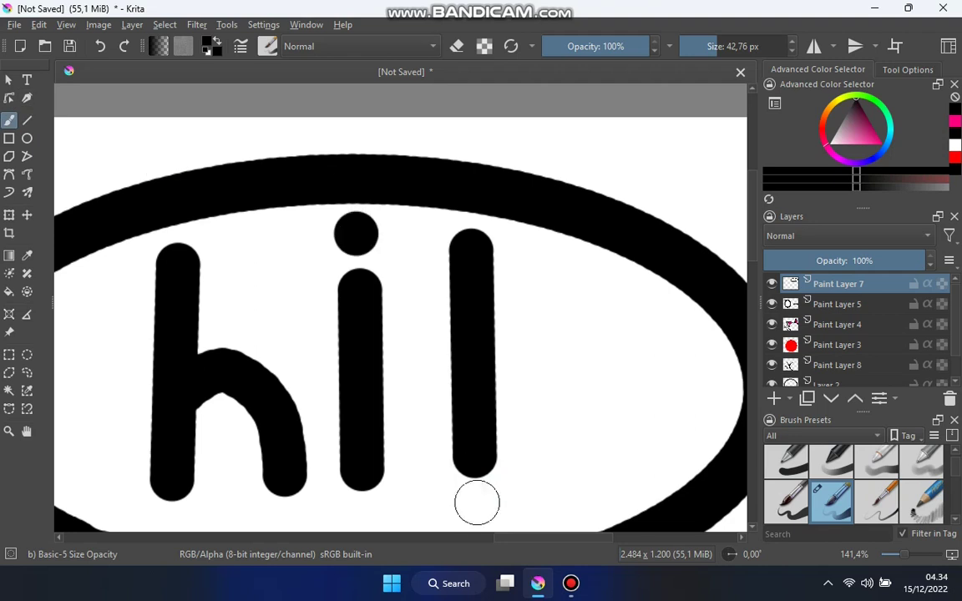
scroll(477, 512, "down", 2)
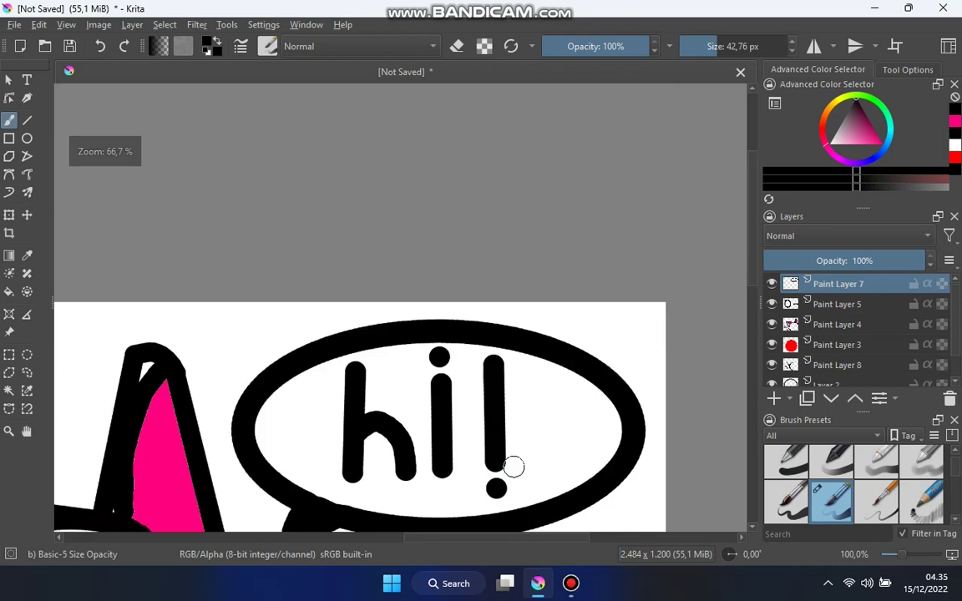
scroll(511, 462, "down", 1)
scroll(526, 488, "down", 2)
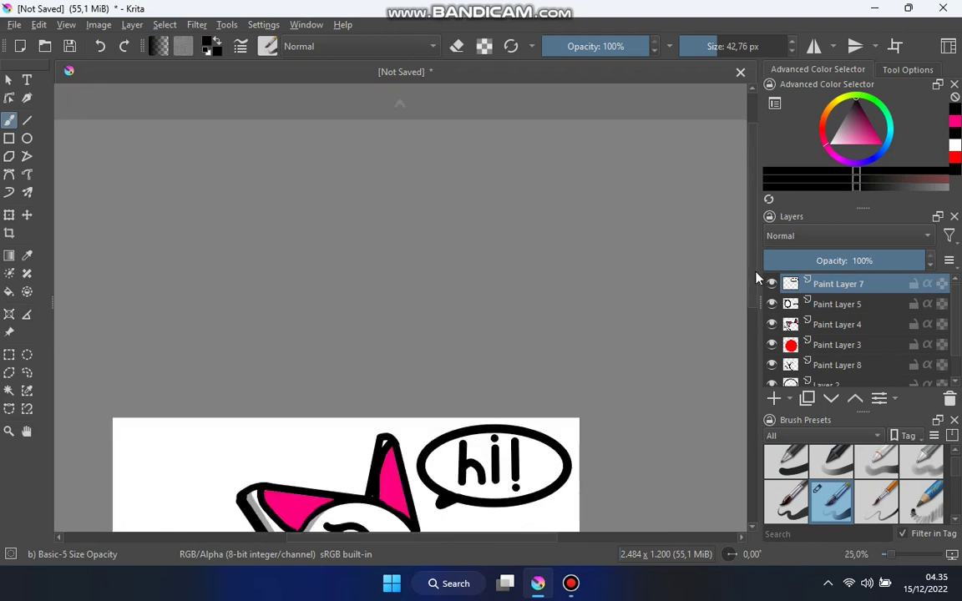
scroll(751, 279, "down", 3)
scroll(732, 343, "down", 2)
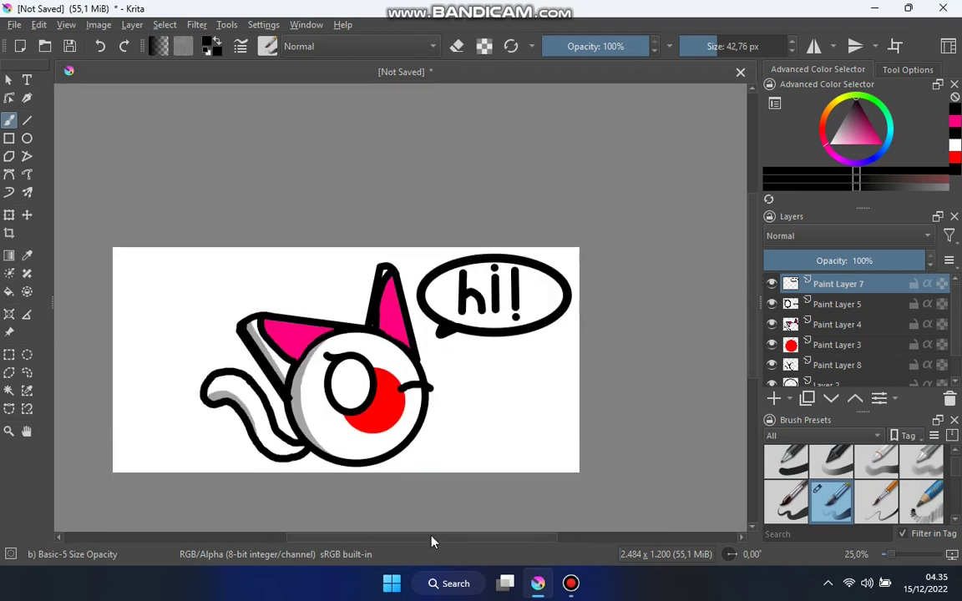
scroll(418, 539, "left", 1)
scroll(478, 432, "up", 1)
scroll(481, 468, "up", 1)
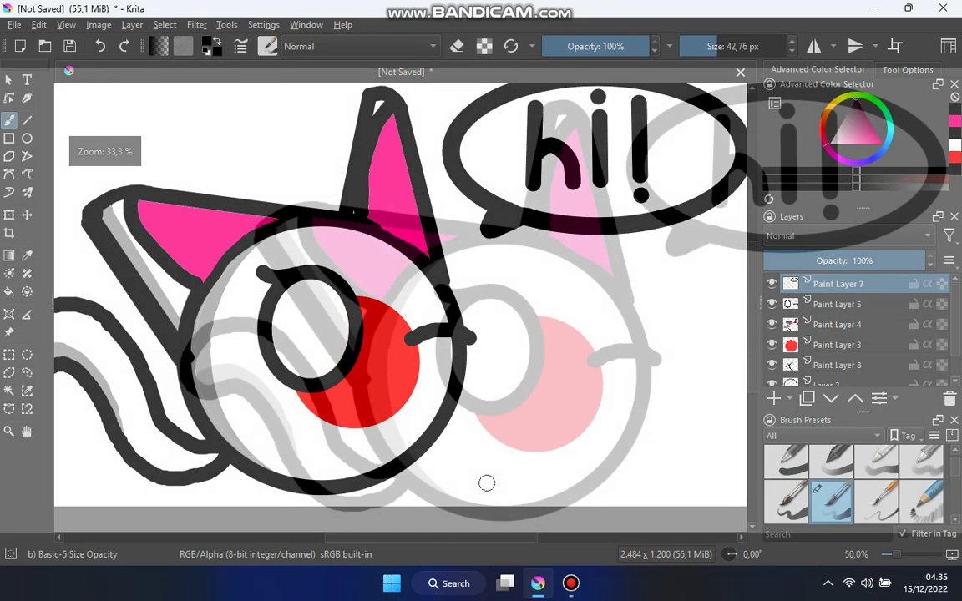
scroll(485, 483, "down", 1)
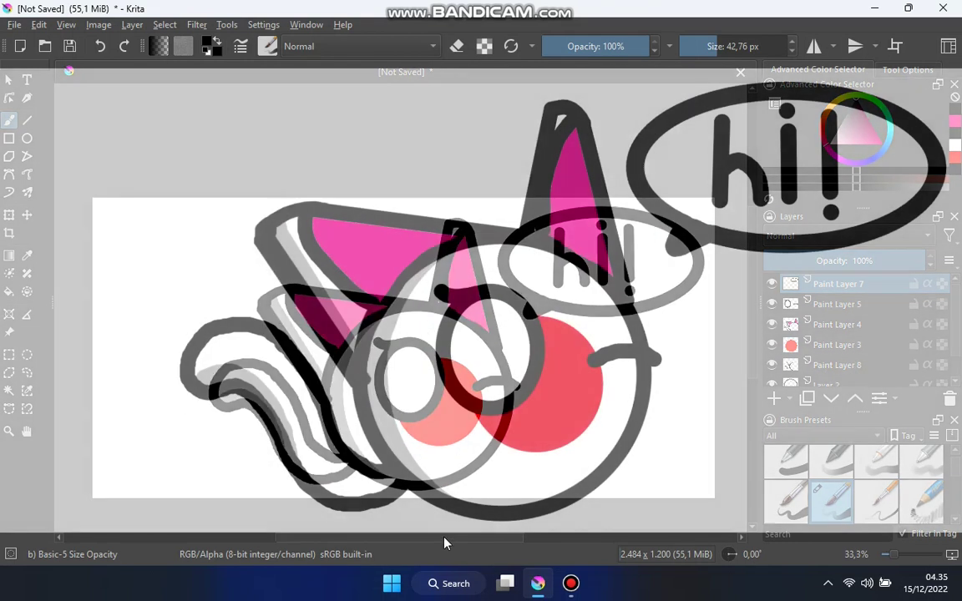